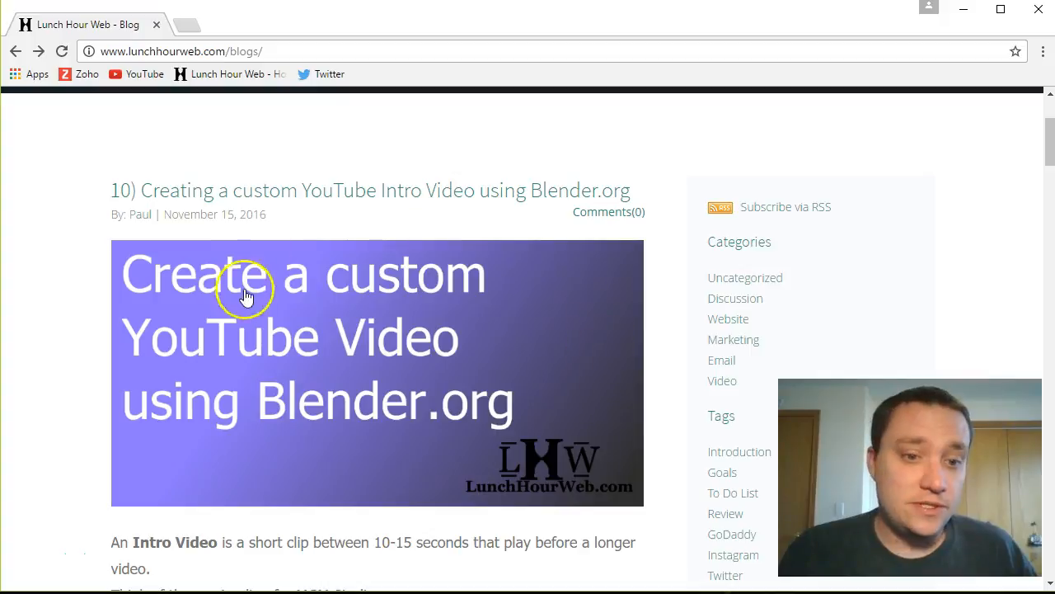
Examine the blog's post listing and the separately opened "Creating a Word Document Template" post, comparing posts with and without a title image
{"action": "scroll", "coordinate": [264, 400], "scroll_direction": "down", "scroll_amount": 8}
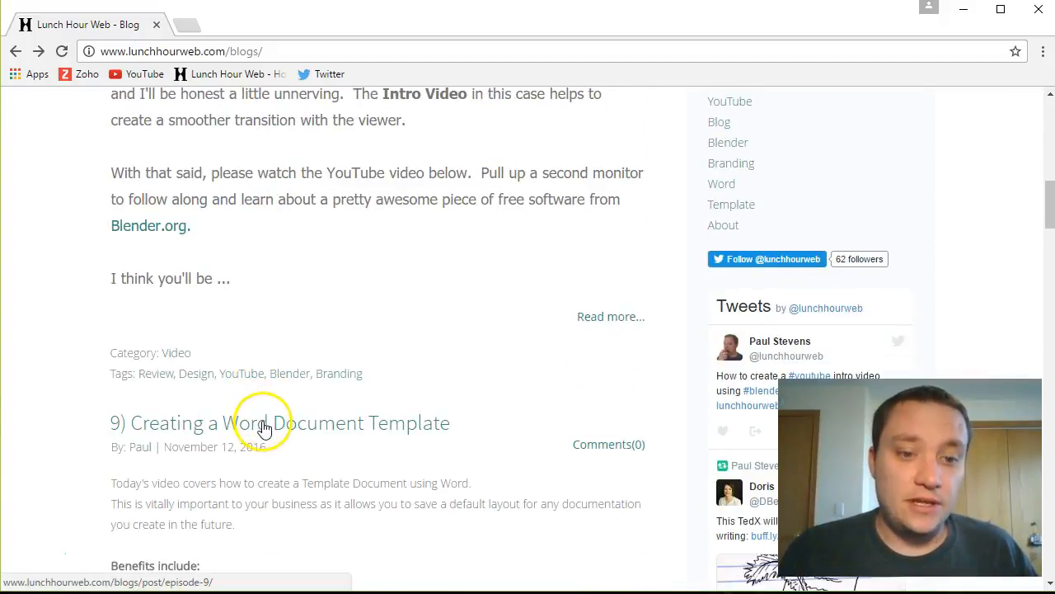
{"action": "middle_click", "coordinate": [263, 426]}
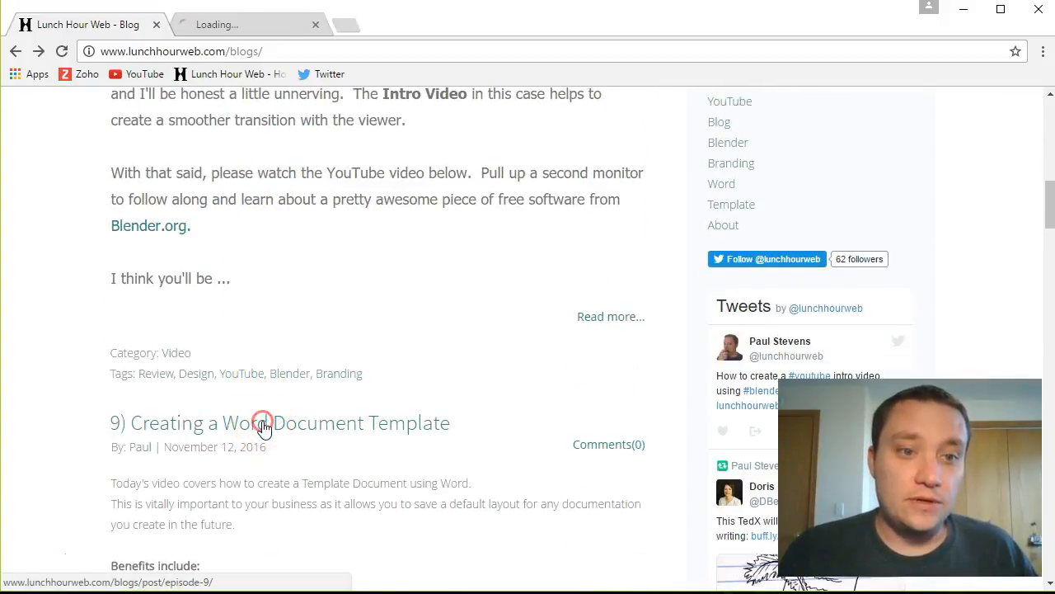
{"action": "left_click", "coordinate": [234, 27]}
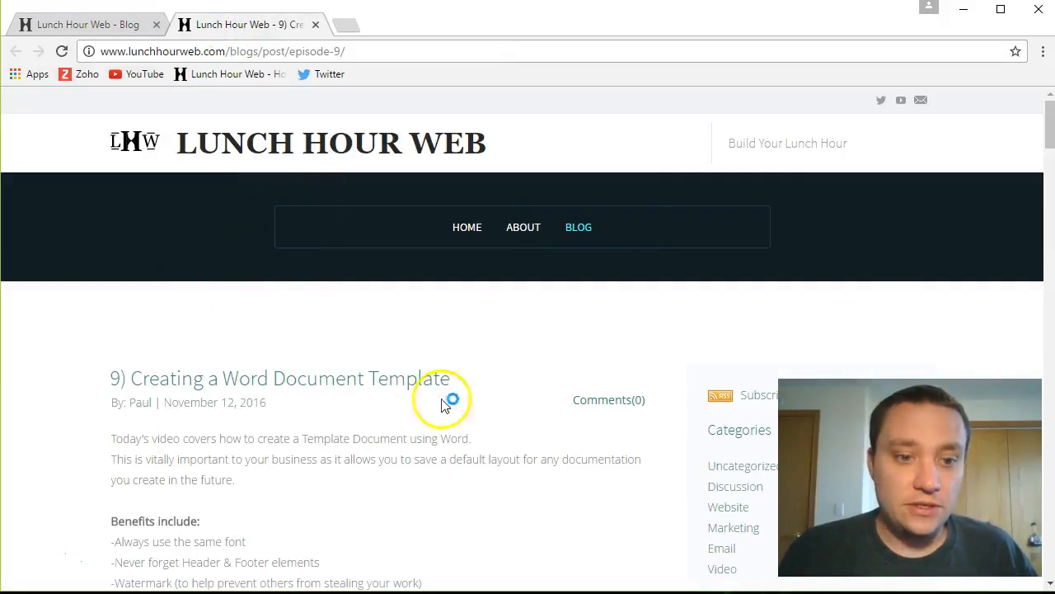
{"action": "scroll", "coordinate": [494, 351], "scroll_direction": "down", "scroll_amount": 1}
{"action": "scroll", "coordinate": [487, 353], "scroll_direction": "down", "scroll_amount": 1}
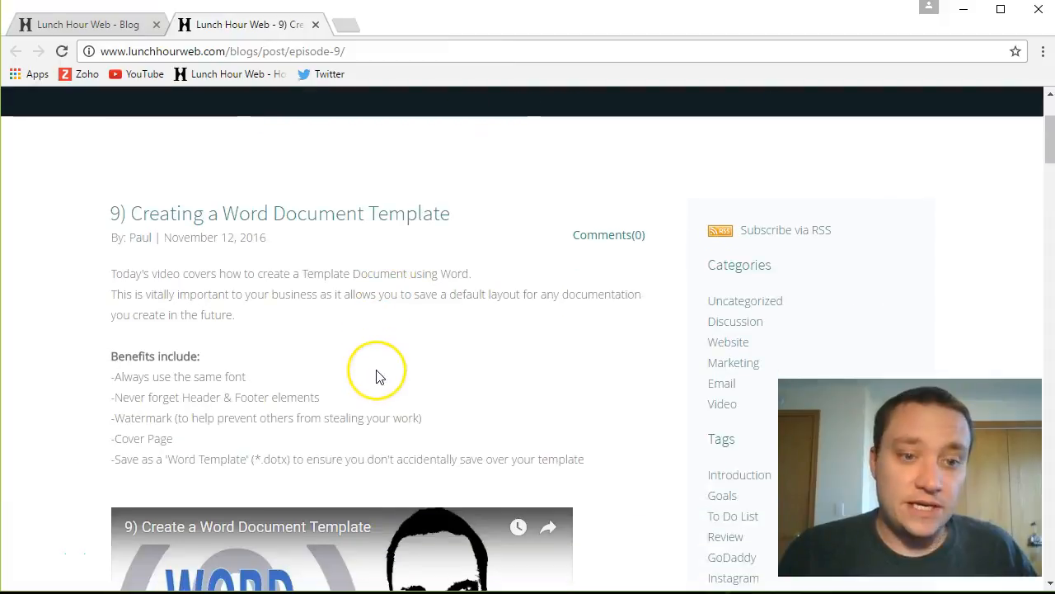
{"action": "left_click", "coordinate": [77, 24]}
{"action": "scroll", "coordinate": [435, 353], "scroll_direction": "up", "scroll_amount": 10}
{"action": "scroll", "coordinate": [433, 353], "scroll_direction": "down", "scroll_amount": 2}
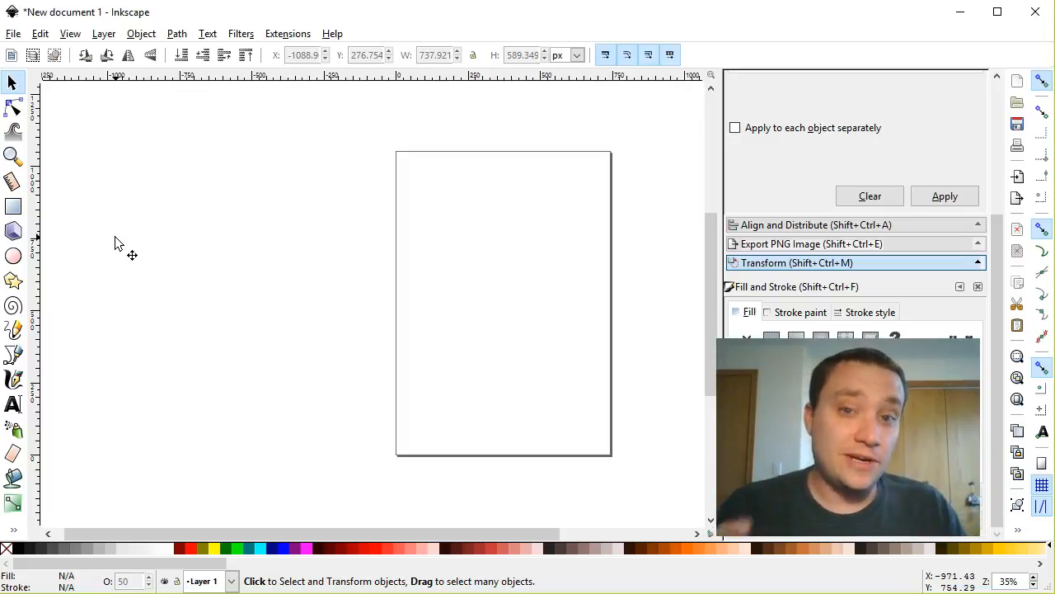
Switch to Inkscape and draw a cyan rectangle about 866 by 466 px beside the page
{"action": "left_click", "coordinate": [14, 208]}
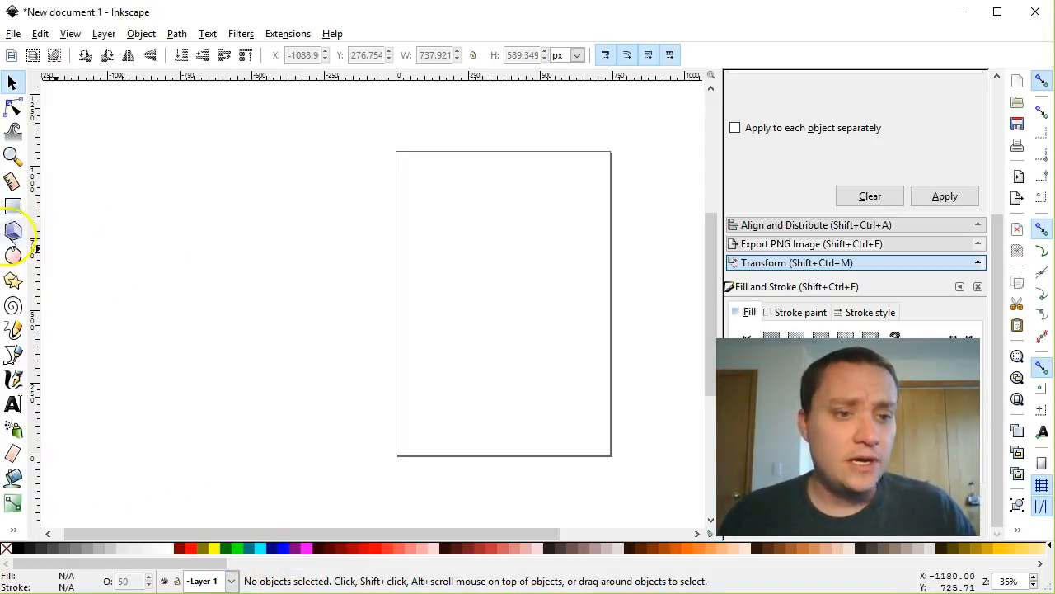
{"action": "left_click", "coordinate": [12, 209]}
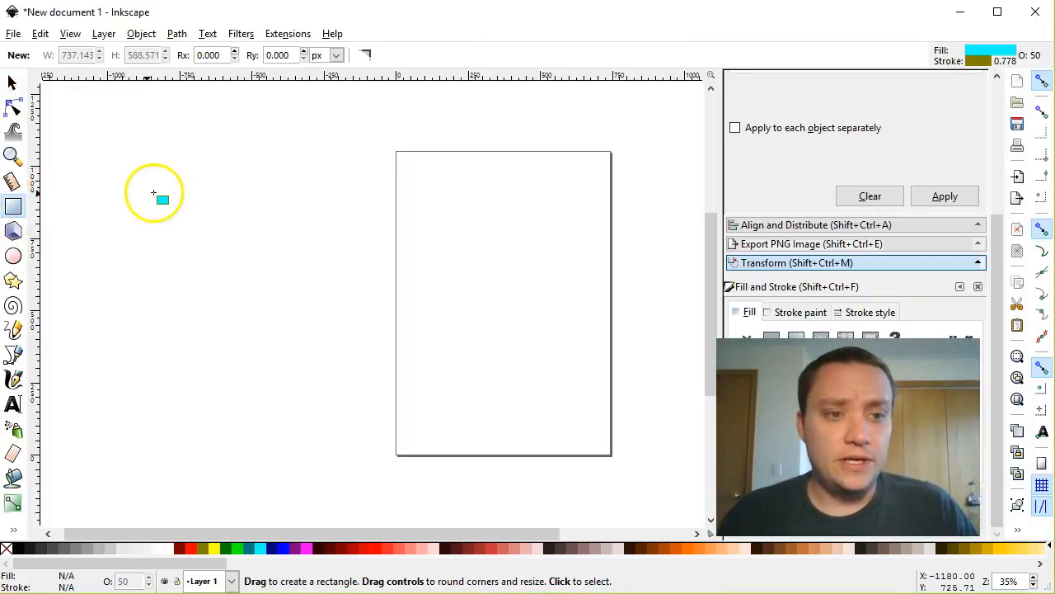
{"action": "mouse_move", "coordinate": [117, 170]}
{"action": "left_mouse_down"}
{"action": "mouse_move", "coordinate": [174, 190]}
{"action": "mouse_move", "coordinate": [366, 304]}
{"action": "left_mouse_up"}
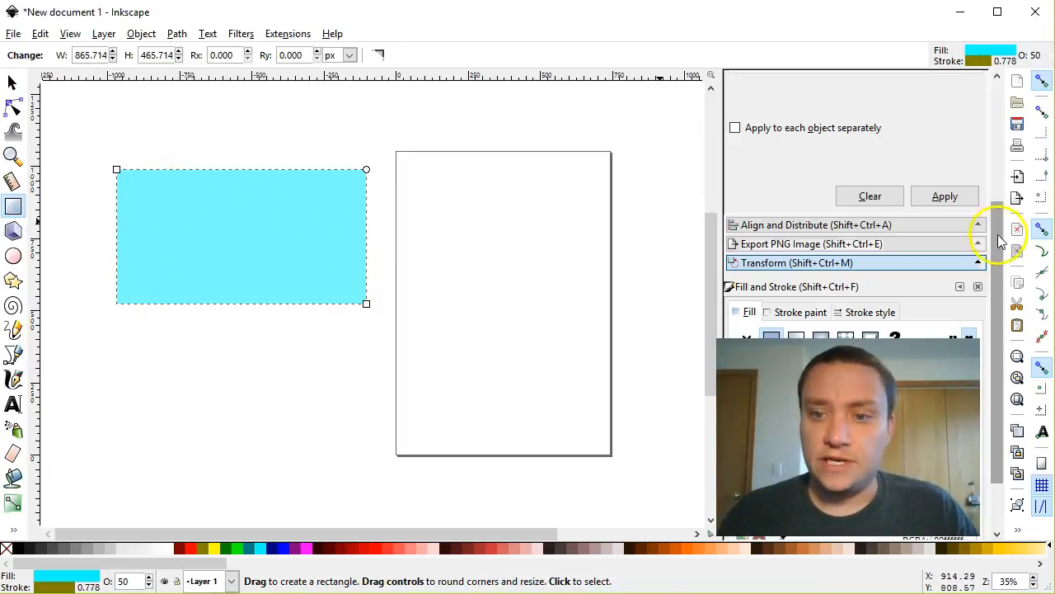
Scale the rectangle to a width of 1024 px and a height of 512 px
{"action": "mouse_move", "coordinate": [1002, 244]}
{"action": "left_mouse_down"}
{"action": "mouse_move", "coordinate": [1000, 137]}
{"action": "mouse_move", "coordinate": [1001, 239]}
{"action": "left_mouse_up"}
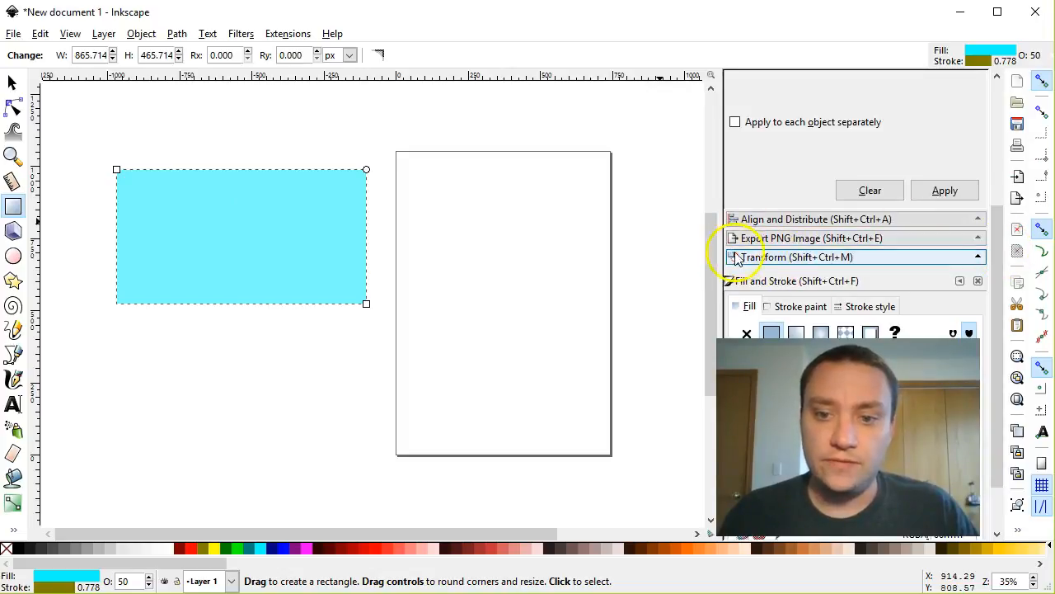
{"action": "left_click_drag", "start_coordinate": [1001, 236], "coordinate": [1001, 107]}
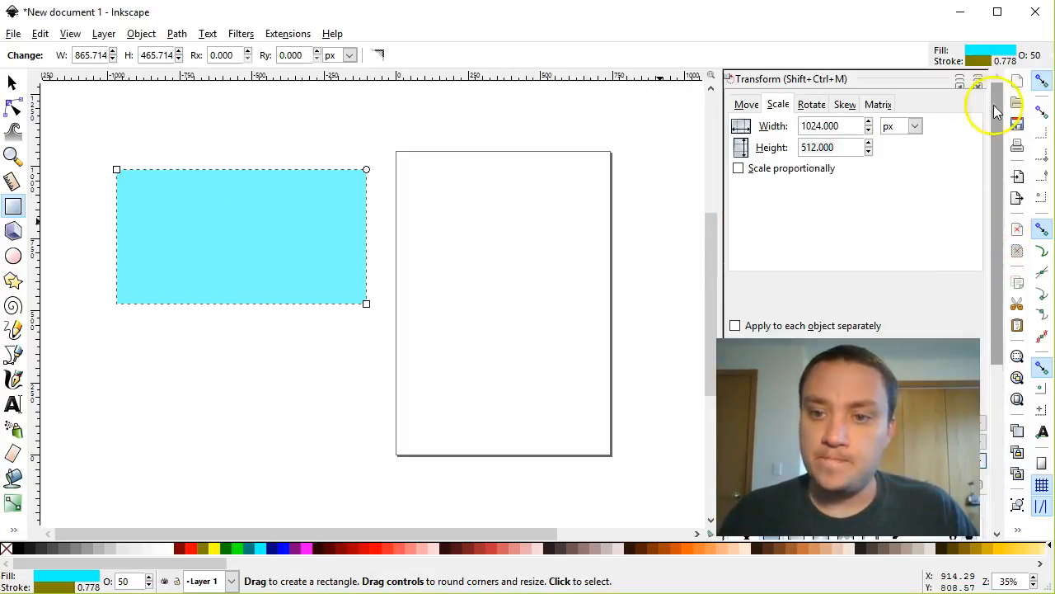
{"action": "left_click", "coordinate": [906, 128]}
{"action": "left_click", "coordinate": [902, 277]}
{"action": "left_click", "coordinate": [851, 128]}
{"action": "left_click_drag", "start_coordinate": [840, 126], "coordinate": [731, 125]}
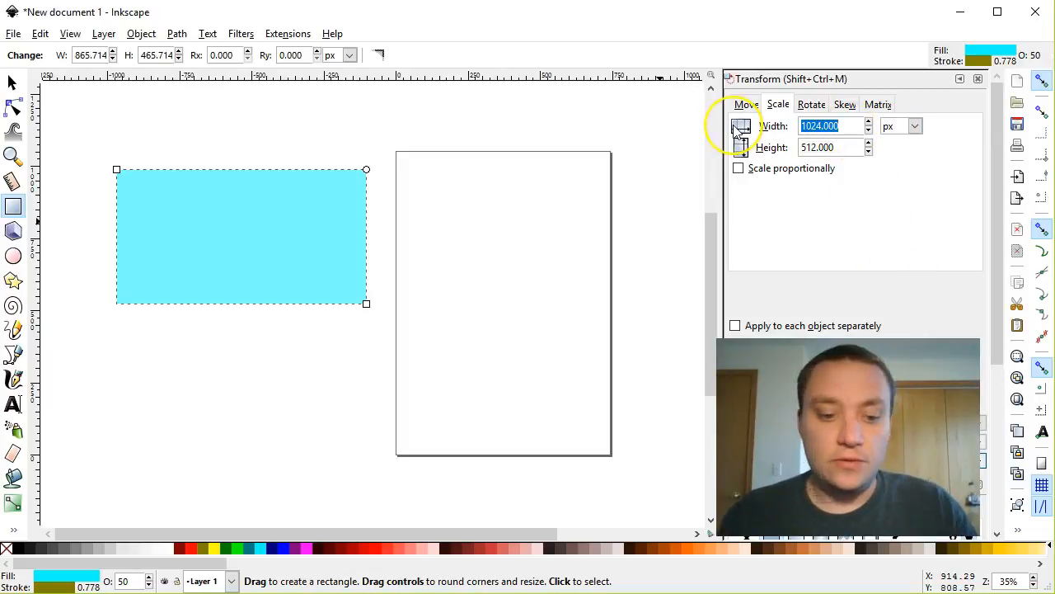
{"action": "type", "text": "12"}
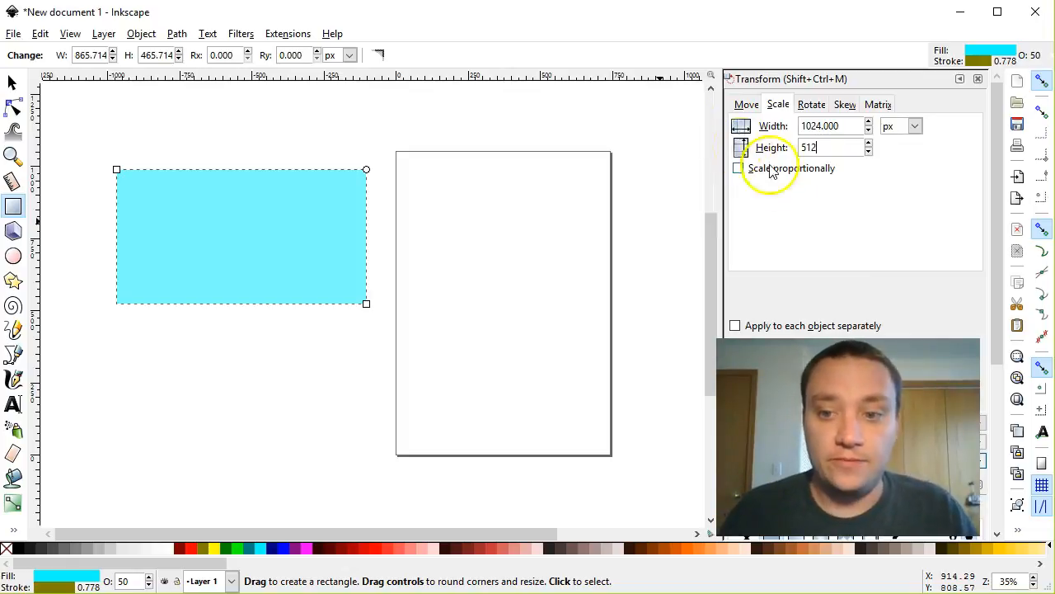
{"action": "scroll", "coordinate": [855, 207], "scroll_direction": "down", "scroll_amount": 1}
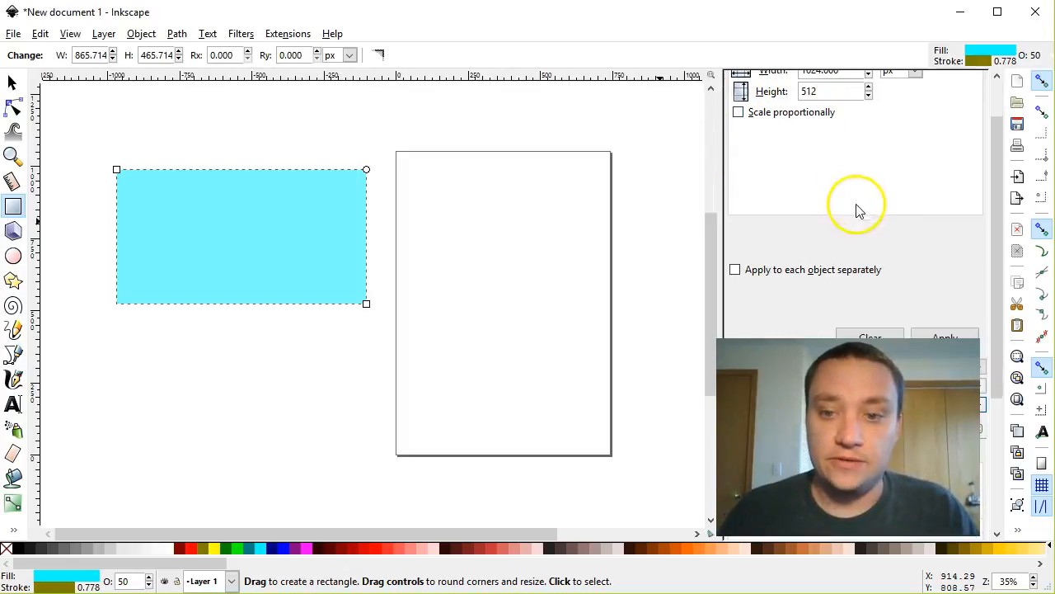
{"action": "left_click", "coordinate": [944, 336]}
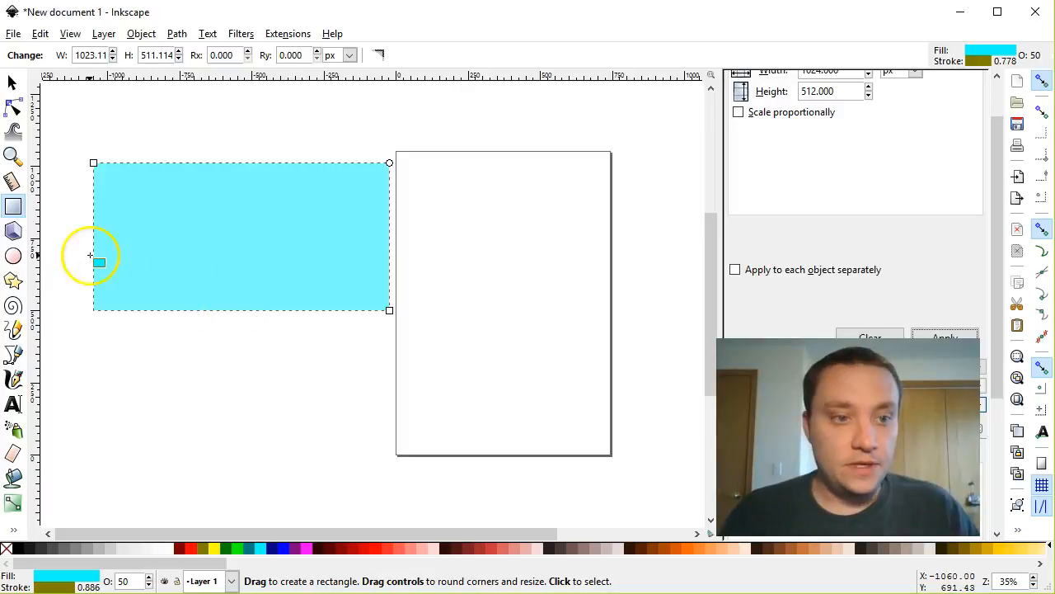
Add the flowed text "10 Tips to a successful Blog Image" in a frame over the cyan rectangle
{"action": "left_click", "coordinate": [12, 402]}
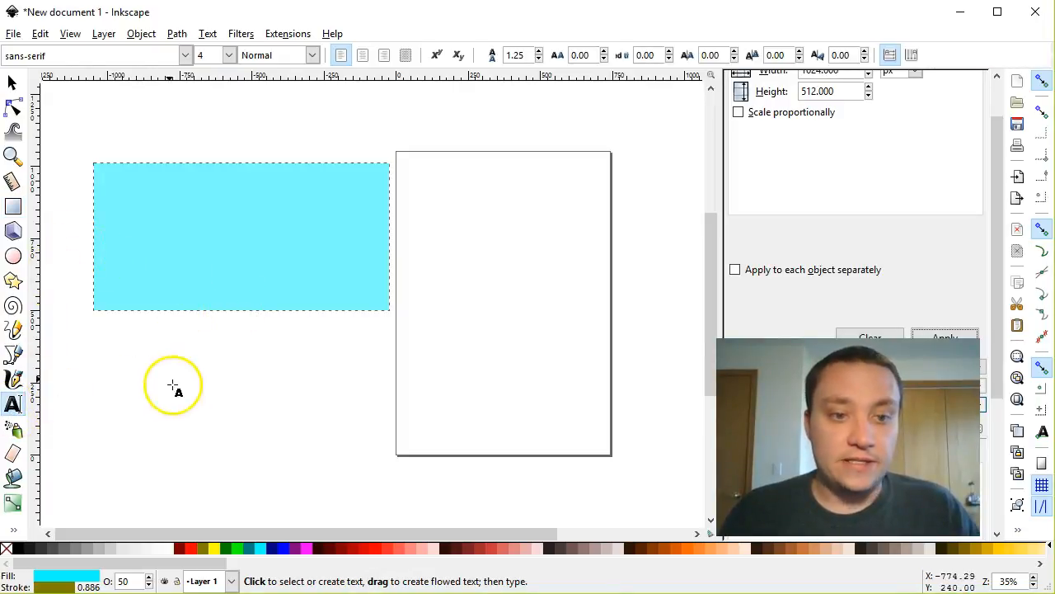
{"action": "left_click_drag", "start_coordinate": [107, 189], "coordinate": [329, 291]}
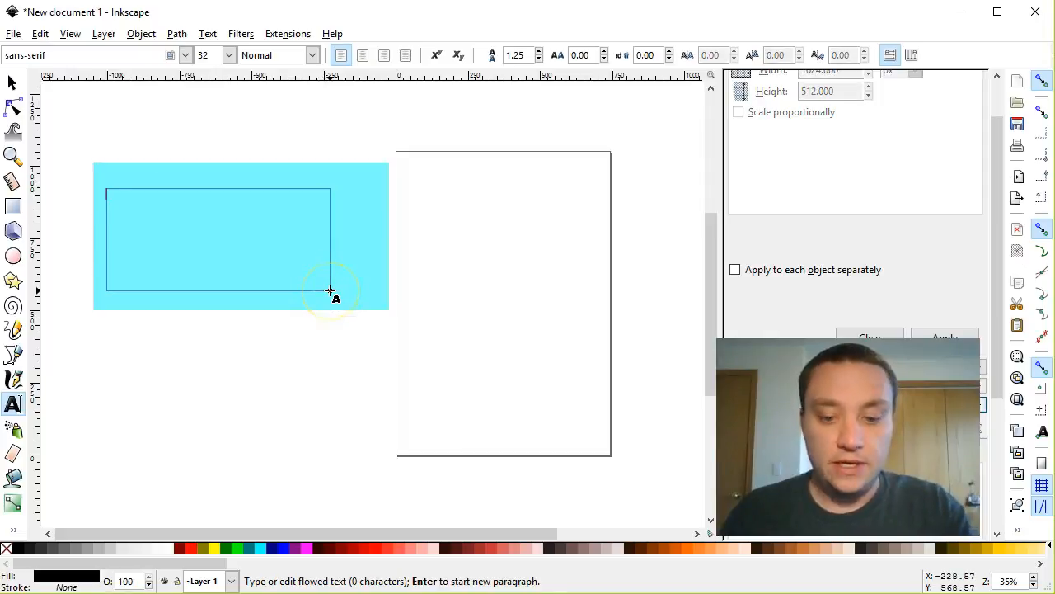
{"action": "type", "text": "10 Tips to a successful Blog Image"}
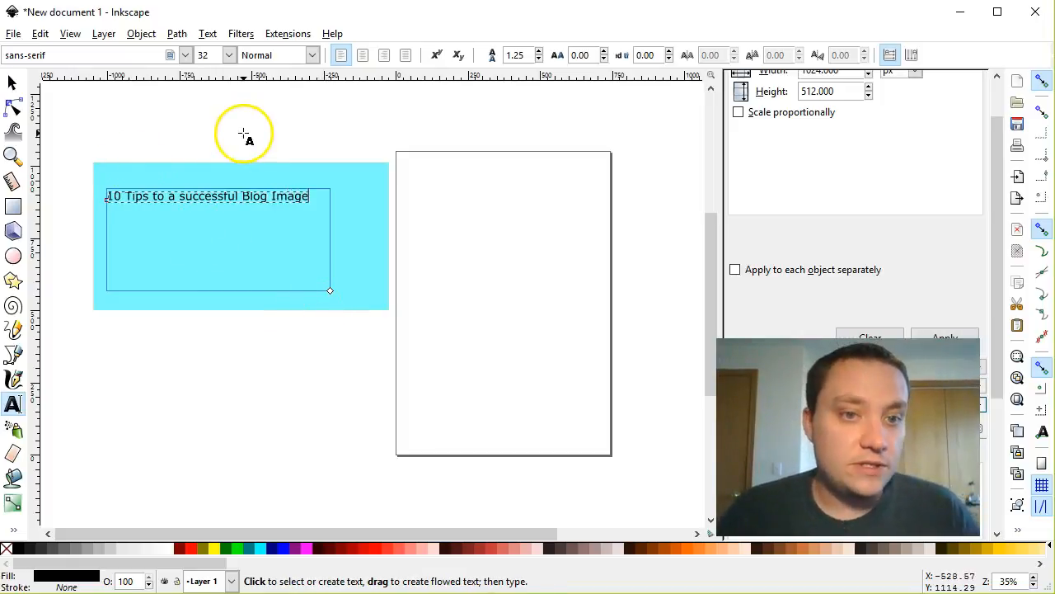
{"action": "left_click", "coordinate": [12, 82]}
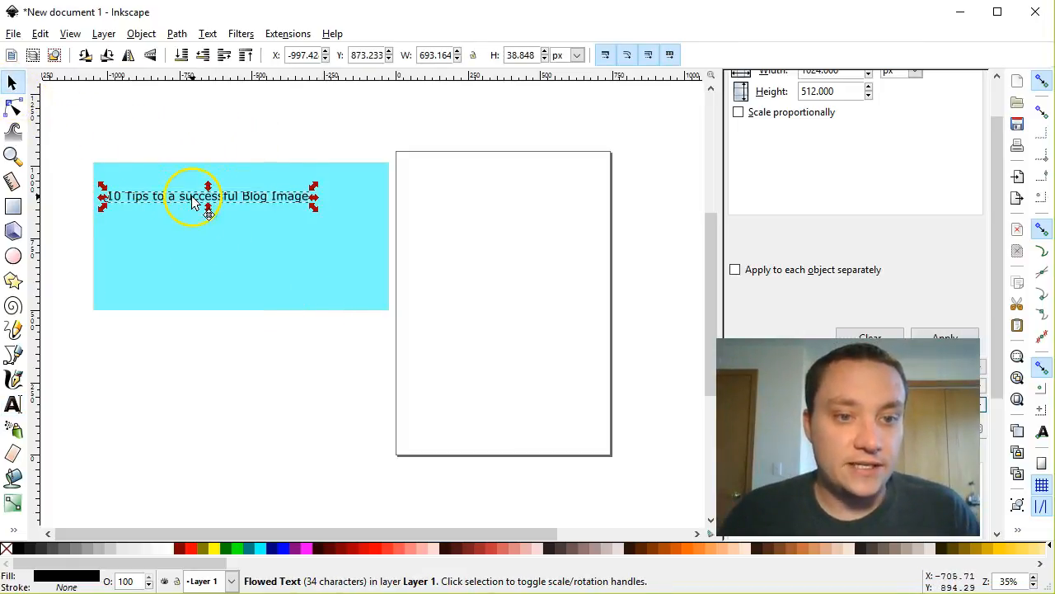
Change the font of the whole title text to Tahoma
{"action": "double_click", "coordinate": [258, 204]}
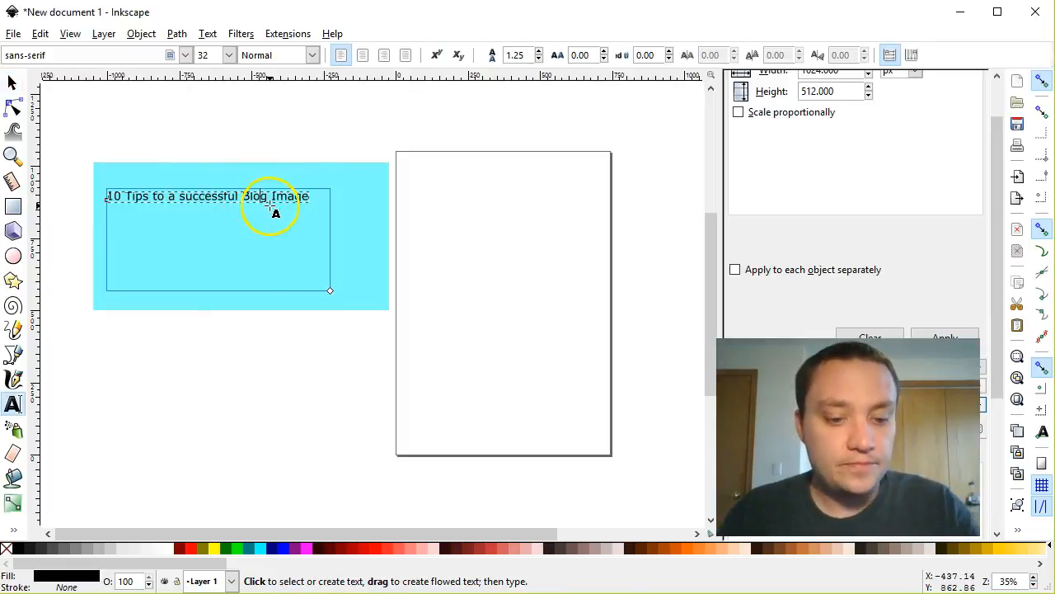
{"action": "triple_click", "coordinate": [267, 202]}
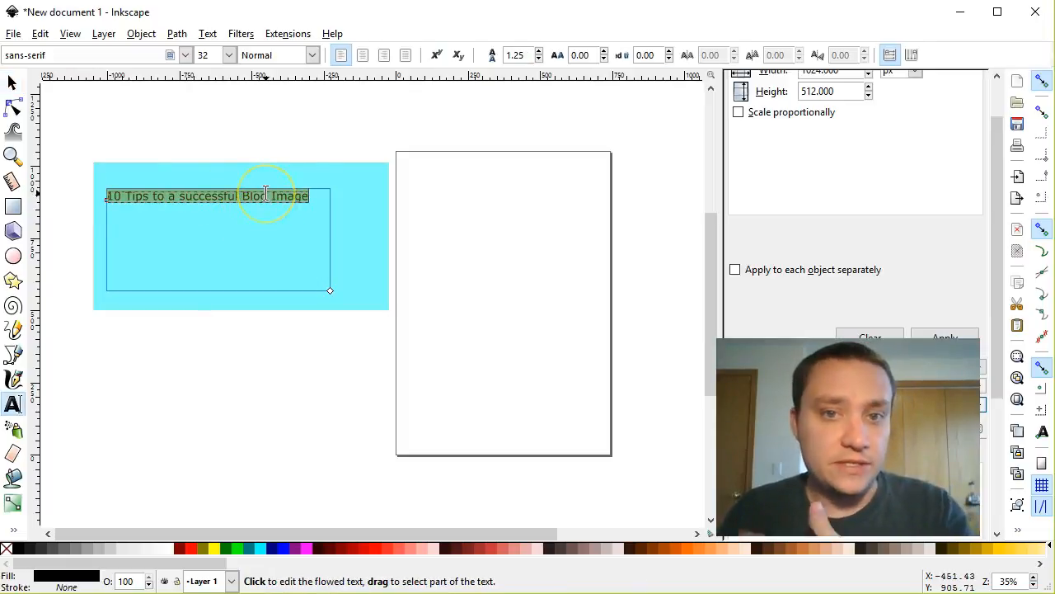
{"action": "left_click", "coordinate": [185, 55]}
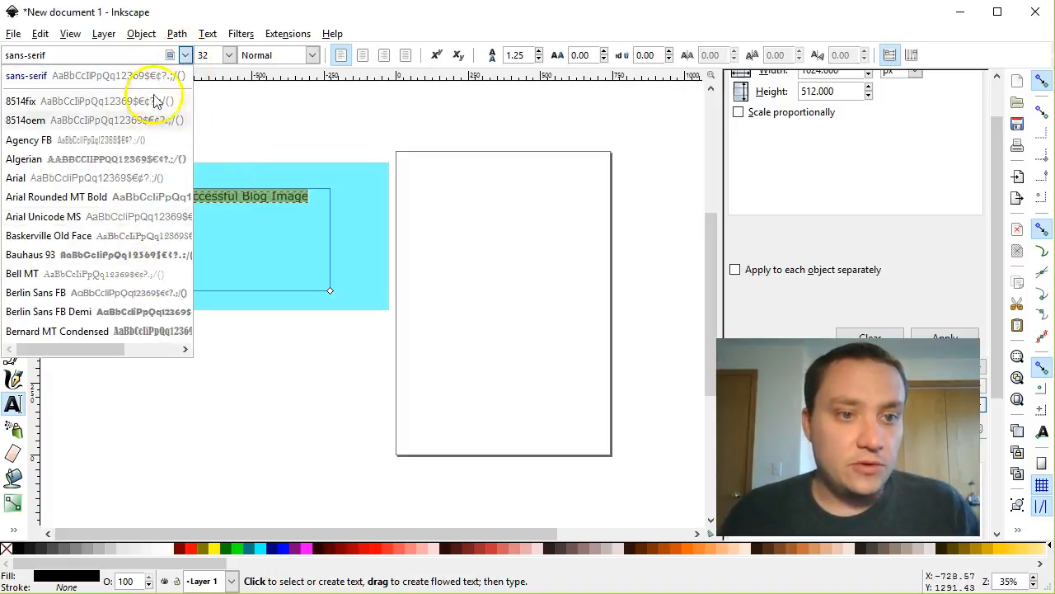
{"action": "left_click", "coordinate": [186, 55]}
{"action": "left_click", "coordinate": [187, 55]}
{"action": "scroll", "coordinate": [124, 412], "scroll_direction": "down", "scroll_amount": 15}
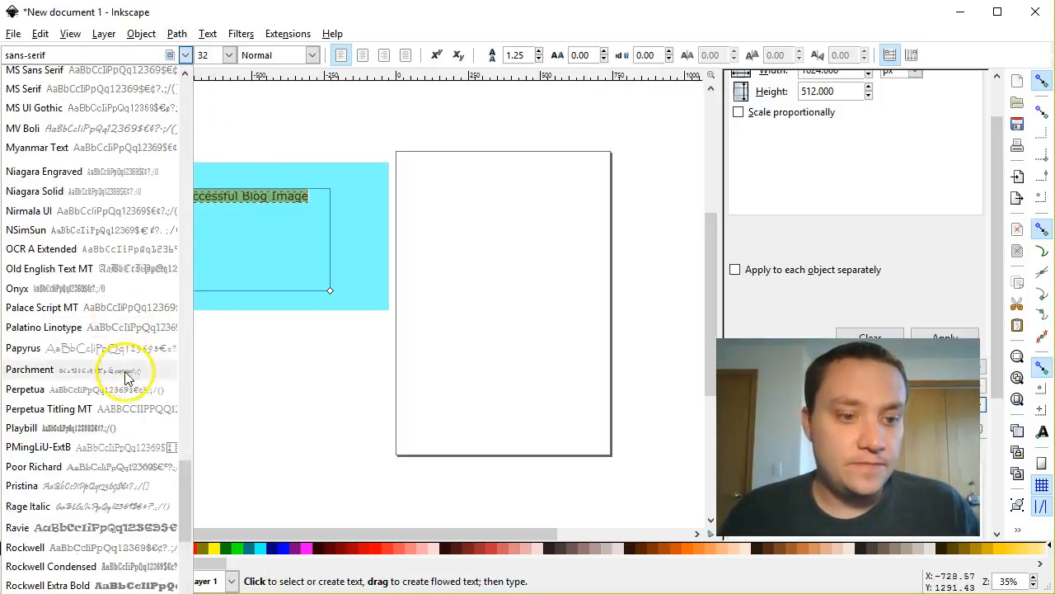
{"action": "scroll", "coordinate": [109, 498], "scroll_direction": "down", "scroll_amount": 9}
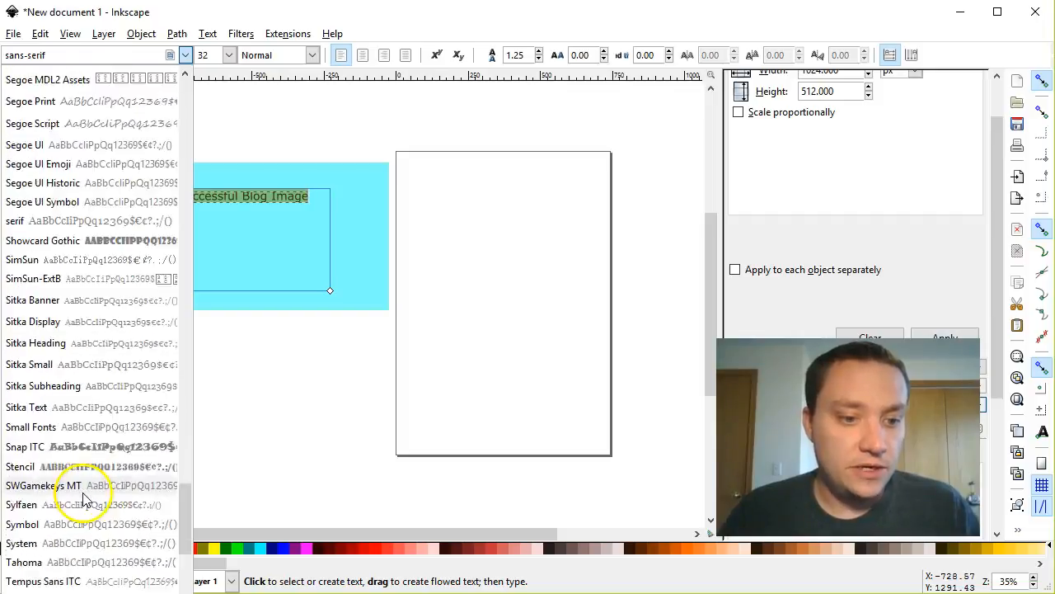
{"action": "left_click", "coordinate": [33, 435]}
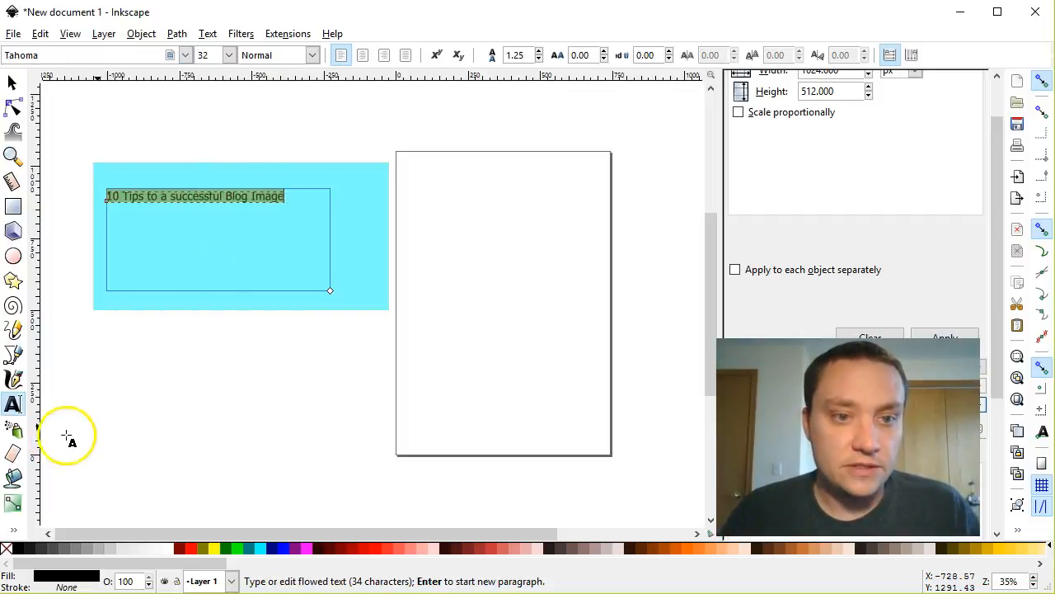
Set the title's font size to 72 and enlarge its text frame toward the rectangle's lower right
{"action": "left_click", "coordinate": [230, 55]}
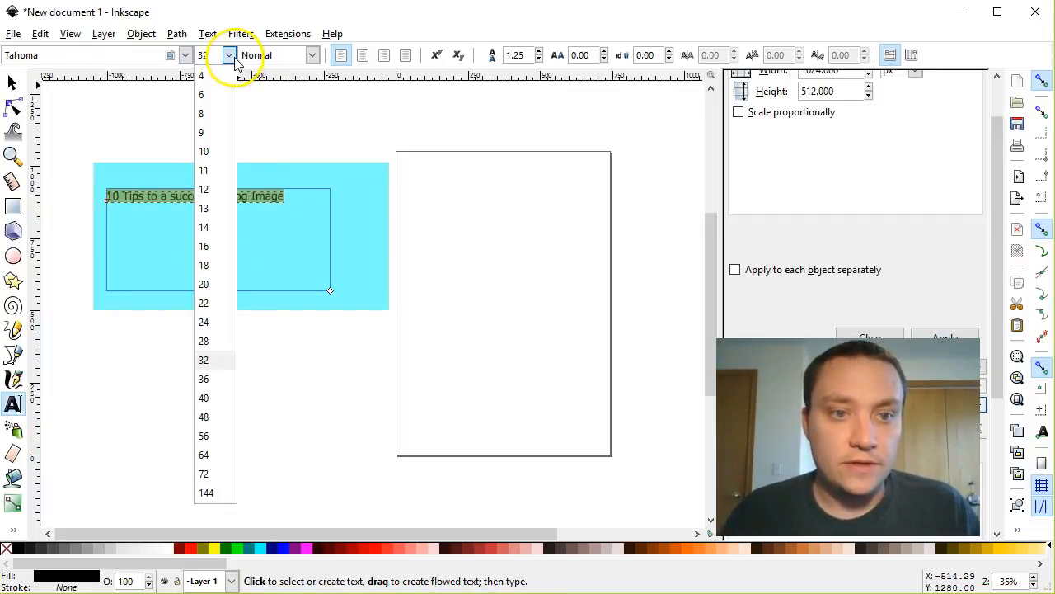
{"action": "left_click", "coordinate": [205, 475]}
{"action": "left_click_drag", "start_coordinate": [330, 291], "coordinate": [356, 311]}
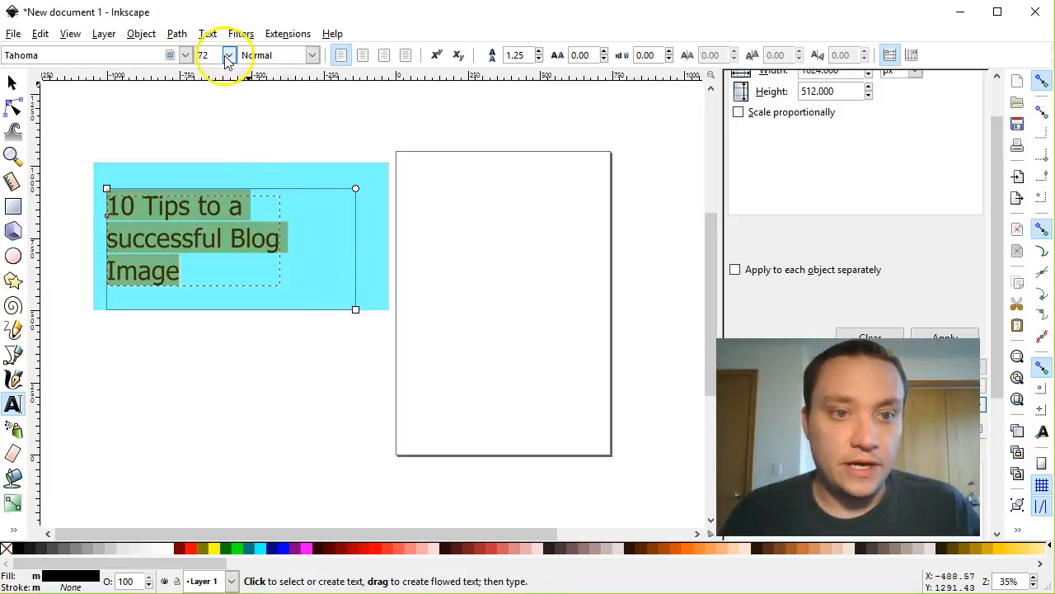
Shift the title slightly upward on the rectangle and make all of its text bold
{"action": "left_click", "coordinate": [12, 83]}
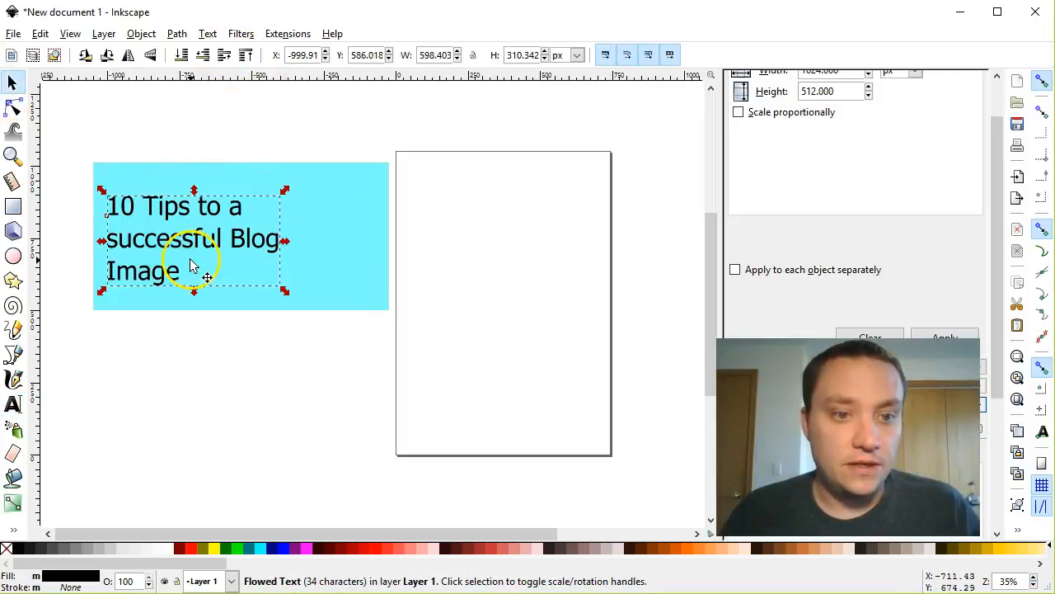
{"action": "left_click_drag", "start_coordinate": [142, 224], "coordinate": [143, 237]}
{"action": "double_click", "coordinate": [142, 237]}
{"action": "key", "text": "ctrl+a"}
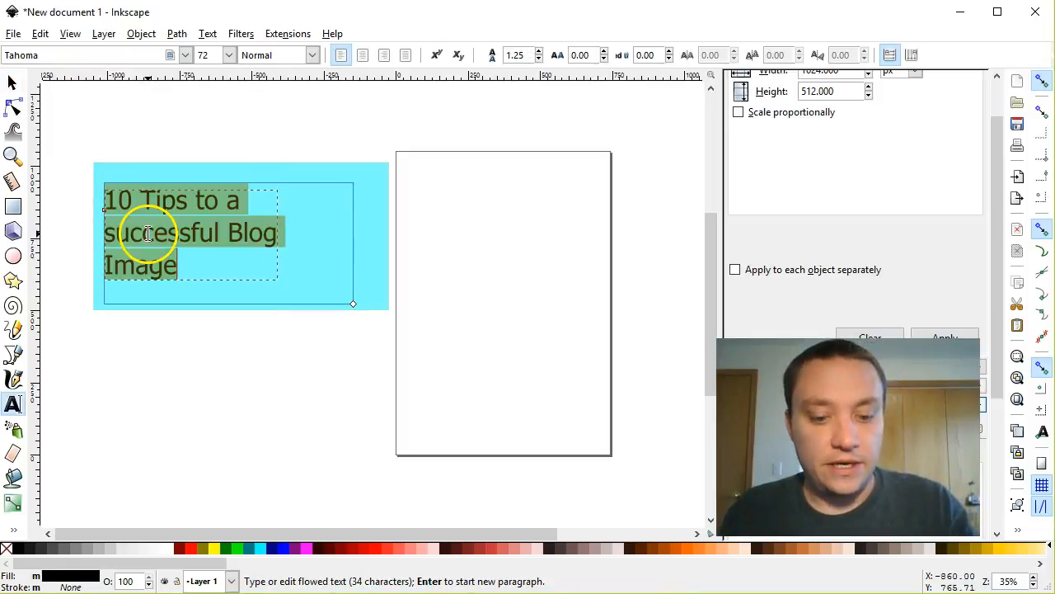
{"action": "key", "text": "ctrl+b"}
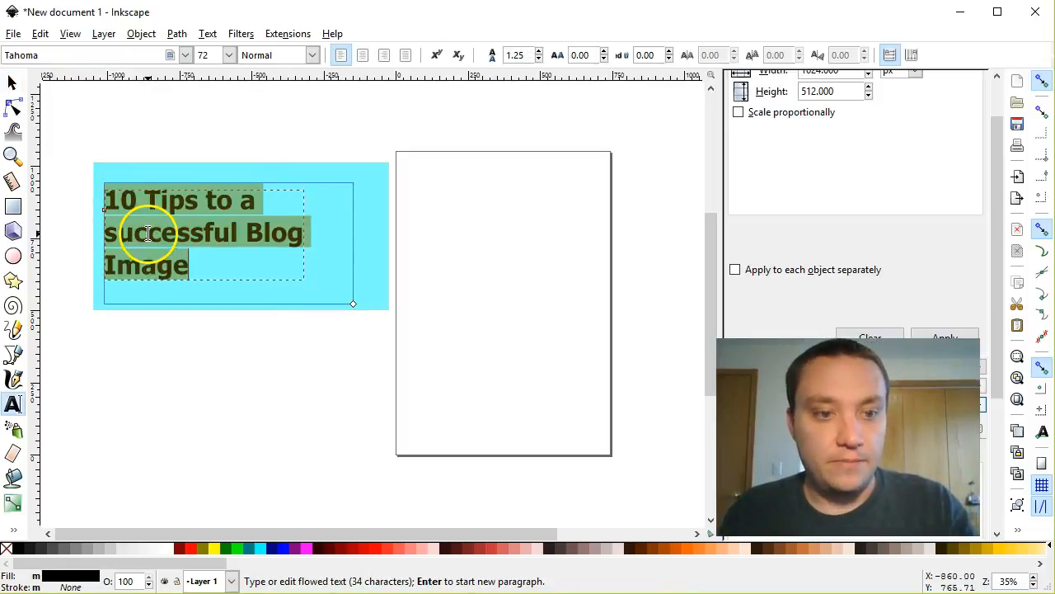
{"action": "left_click", "coordinate": [12, 83]}
{"action": "left_click", "coordinate": [278, 417]}
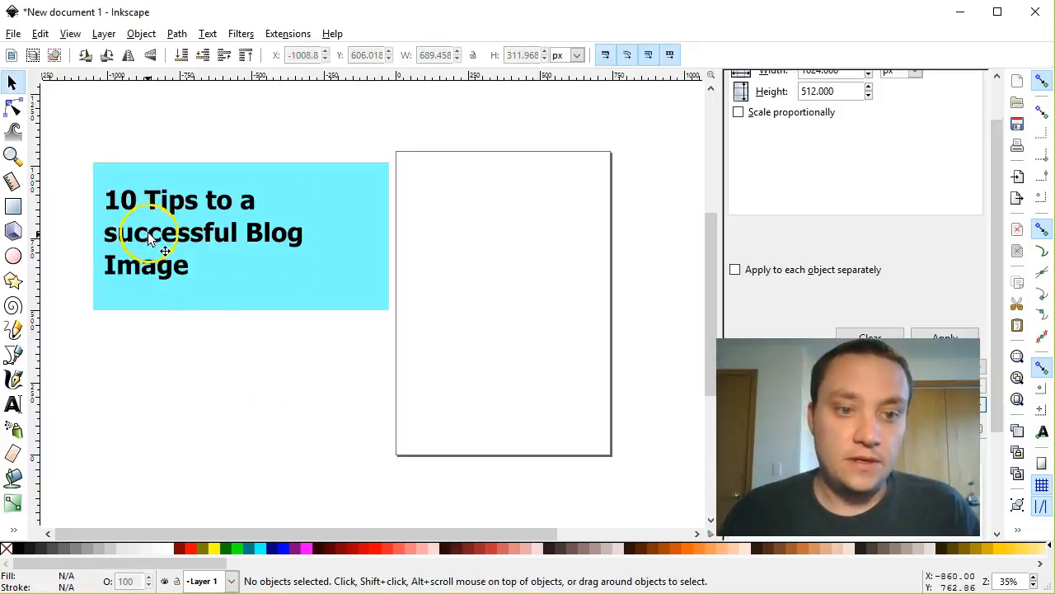
Move the bold title slightly lower on the cyan rectangle
{"action": "left_click_drag", "start_coordinate": [150, 236], "coordinate": [149, 262]}
{"action": "key", "text": "r"}
{"action": "left_click", "coordinate": [232, 250]}
{"action": "left_click", "coordinate": [11, 82]}
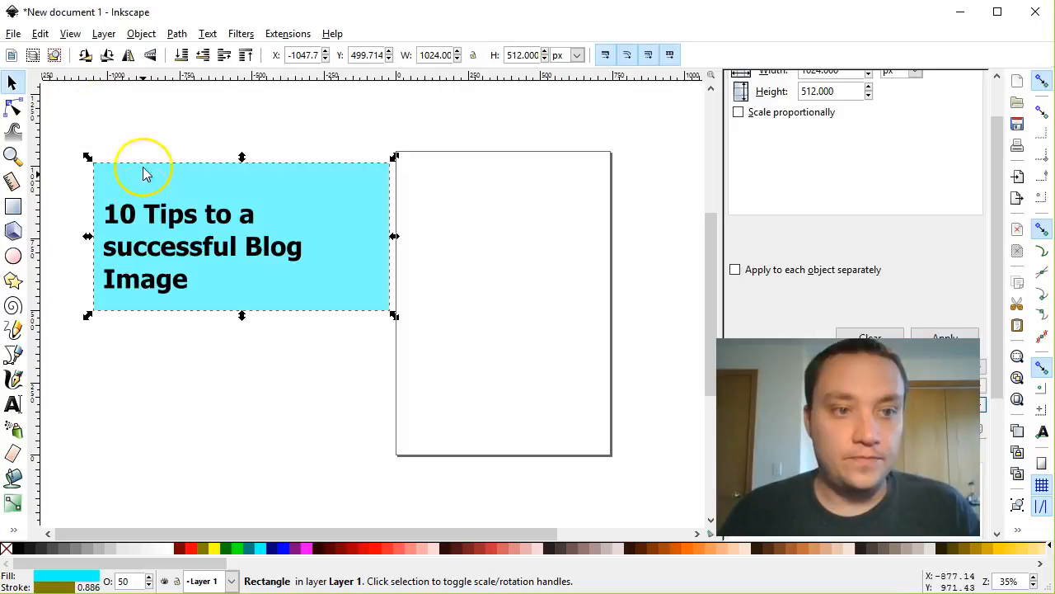
Widen the title's text frame and insert a line break before "Blog" so "Blog Image" sits on its own line
{"action": "left_click", "coordinate": [180, 254]}
{"action": "key", "text": "t"}
{"action": "mouse_move", "coordinate": [350, 306]}
{"action": "left_mouse_down"}
{"action": "mouse_move", "coordinate": [415, 301]}
{"action": "mouse_move", "coordinate": [283, 295]}
{"action": "mouse_move", "coordinate": [368, 300]}
{"action": "left_mouse_up"}
{"action": "left_click", "coordinate": [247, 247]}
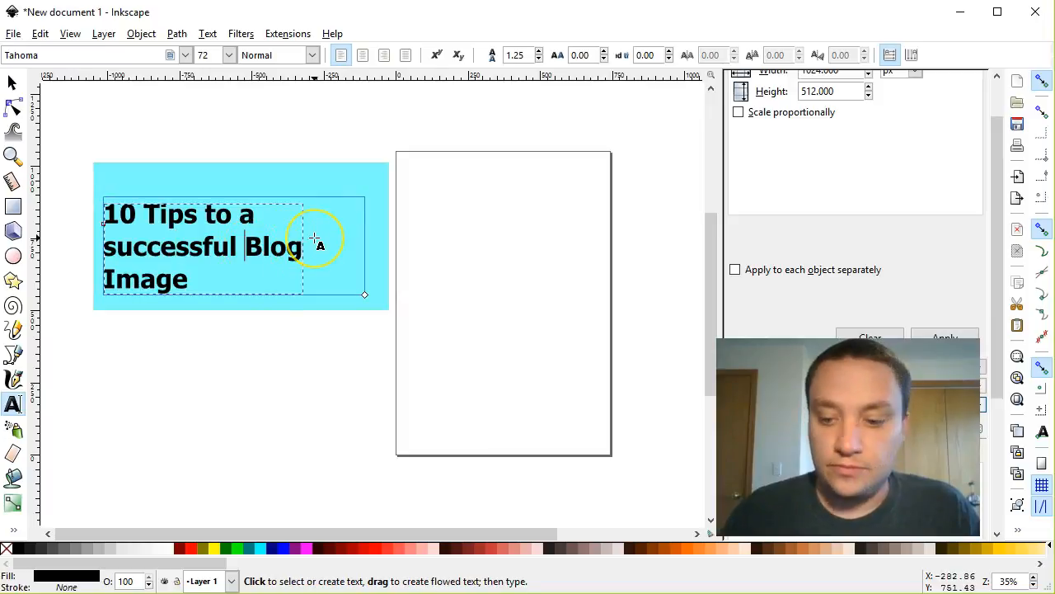
{"action": "key", "text": "Return"}
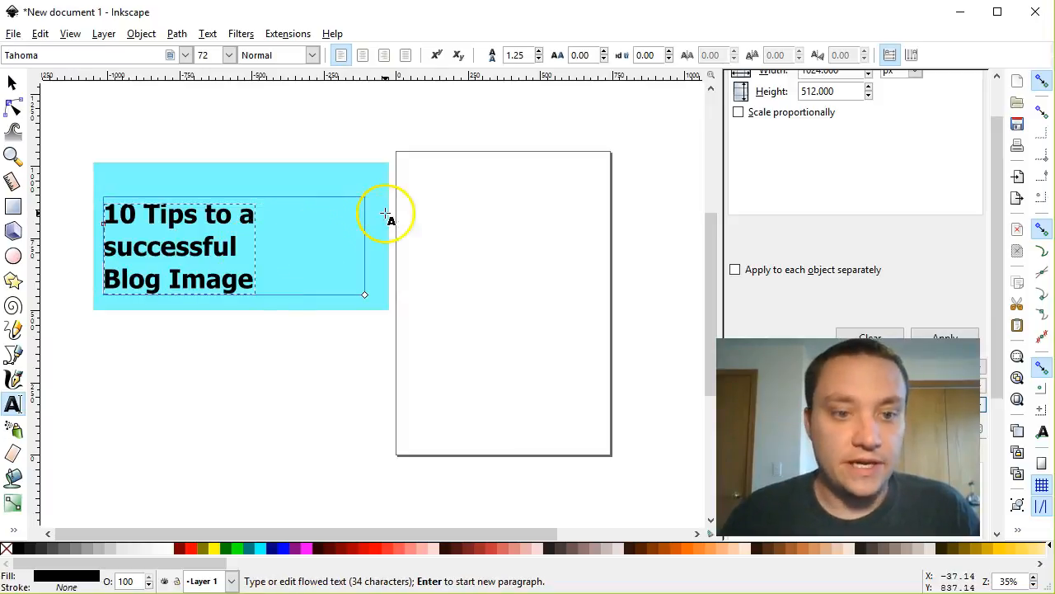
Move the cyan rectangle slightly down and to the left behind the title, leaving nothing selected
{"action": "left_click", "coordinate": [11, 82]}
{"action": "left_click", "coordinate": [183, 264]}
{"action": "left_click_drag", "start_coordinate": [177, 273], "coordinate": [172, 285]}
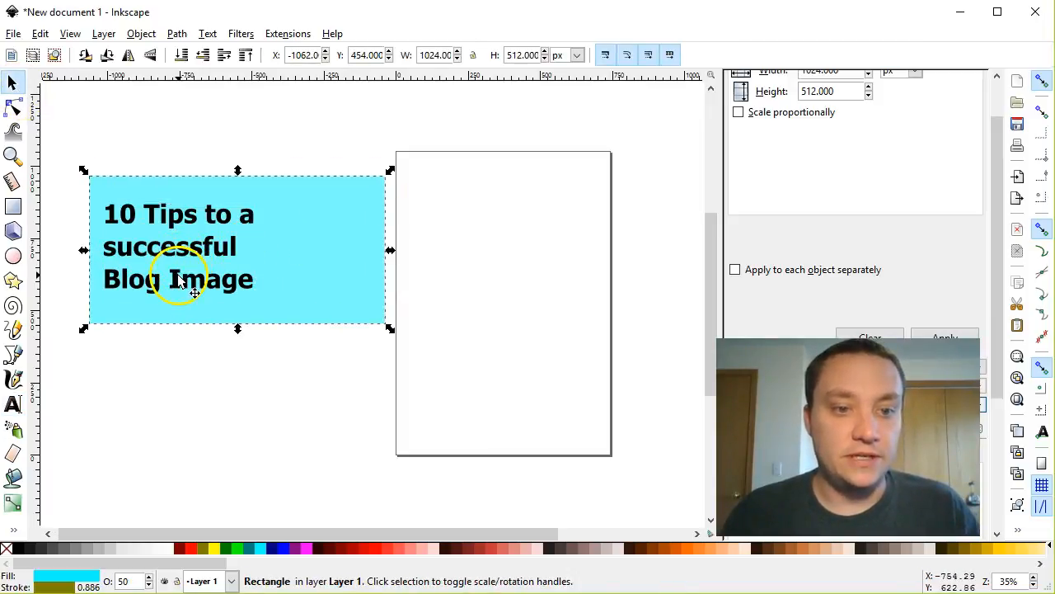
{"action": "left_click", "coordinate": [238, 381]}
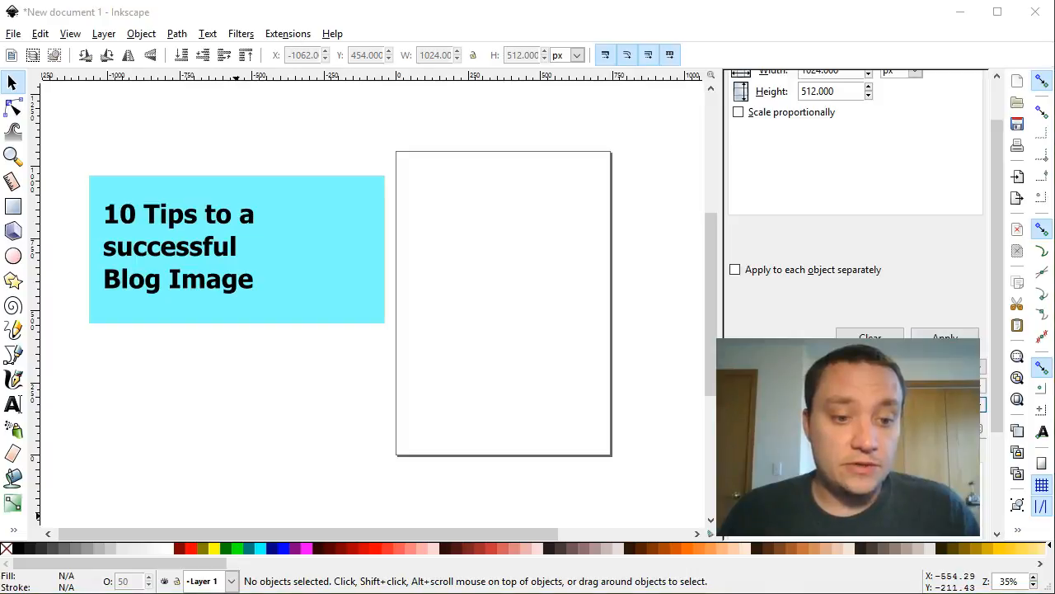
Switch to File Explorer and open "LHW Logo 11.11.2016.svg" from Desktop > Lunch Hour Web > Images > Logos in Inkscape
{"action": "right_click", "coordinate": [138, 593]}
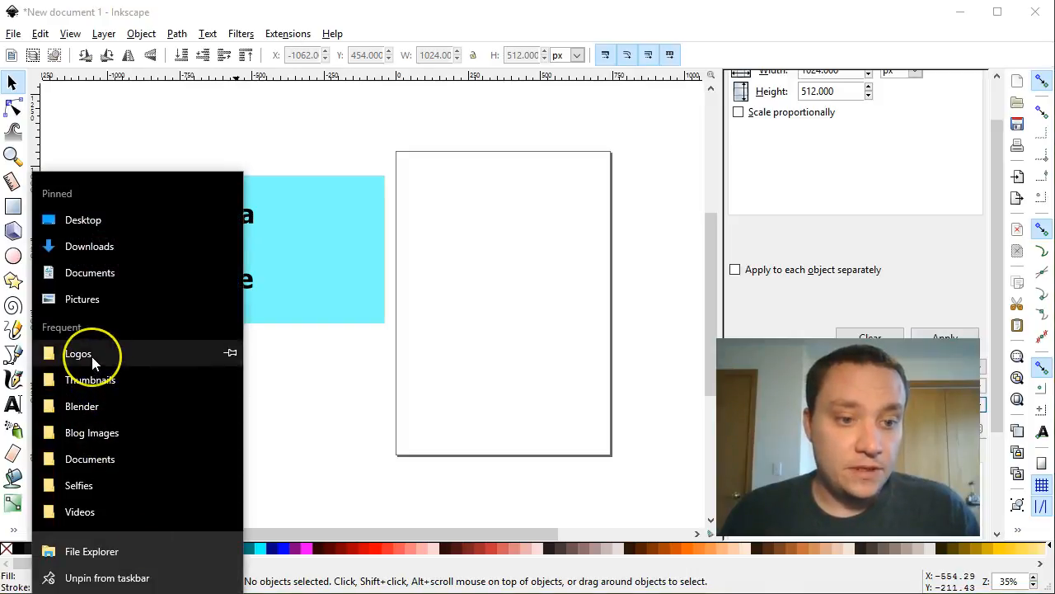
{"action": "left_click", "coordinate": [442, 254]}
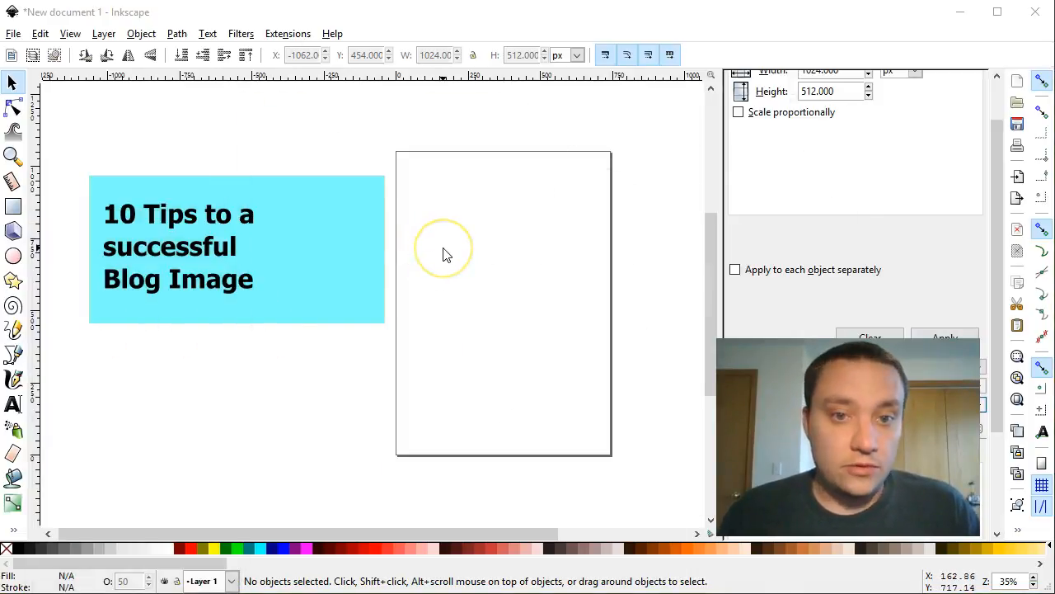
{"action": "left_click", "coordinate": [296, 194]}
{"action": "left_click", "coordinate": [422, 190]}
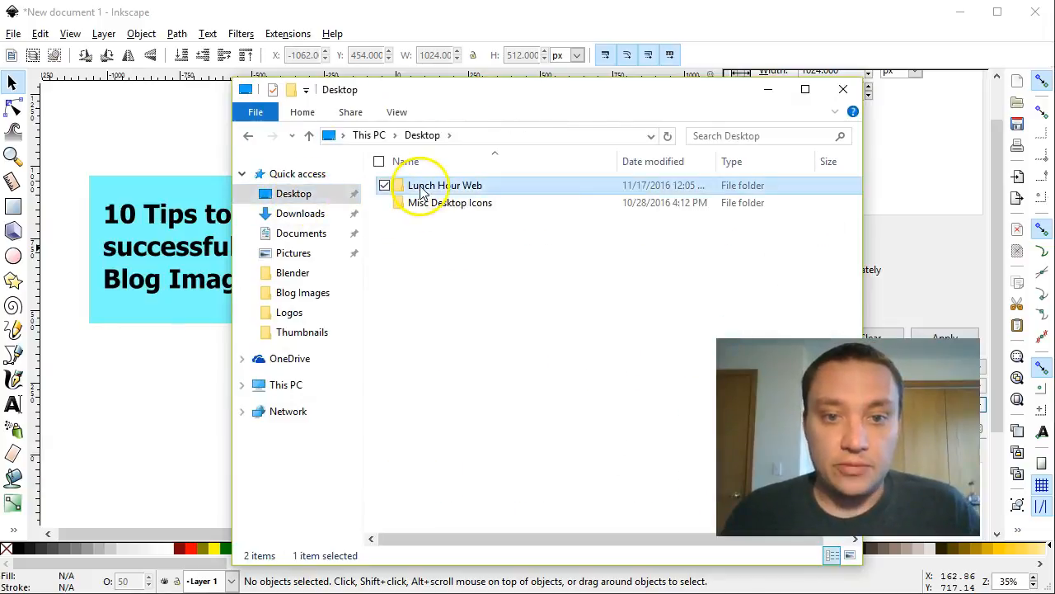
{"action": "double_click", "coordinate": [422, 189]}
{"action": "double_click", "coordinate": [426, 206]}
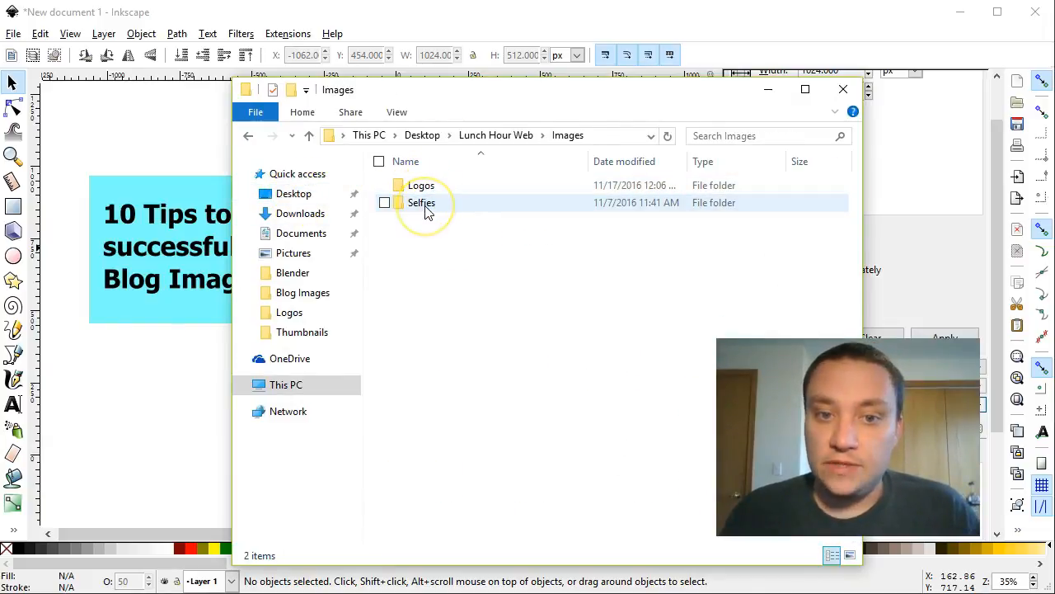
{"action": "double_click", "coordinate": [422, 186]}
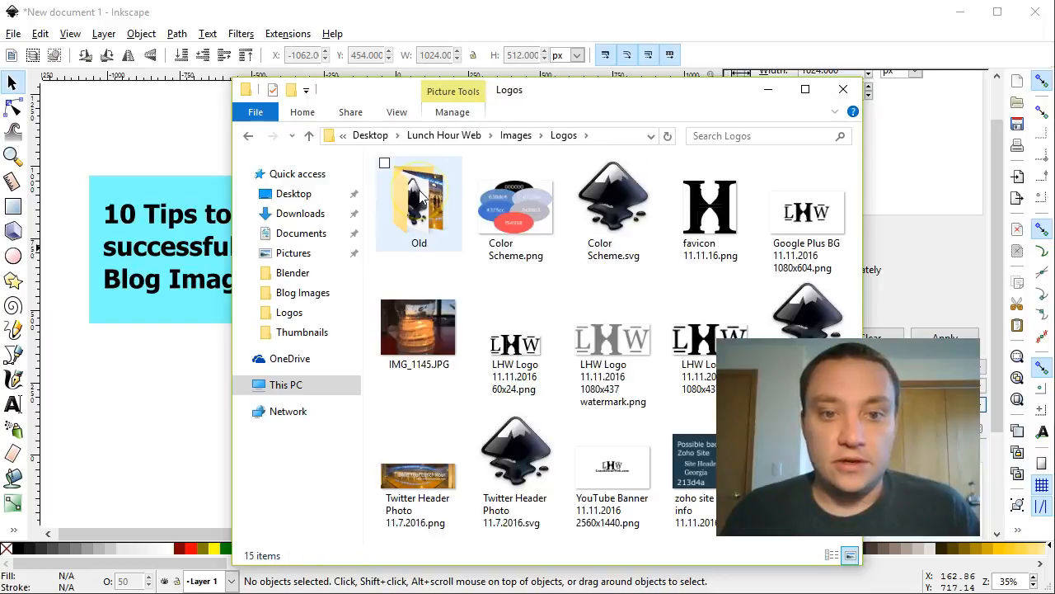
{"action": "left_click", "coordinate": [515, 135]}
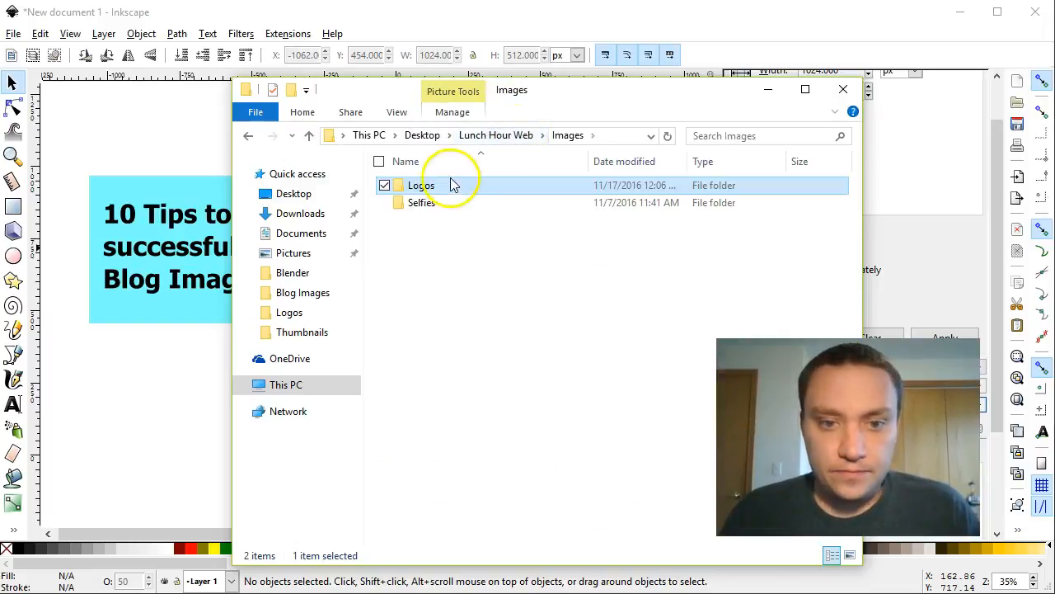
{"action": "double_click", "coordinate": [420, 186]}
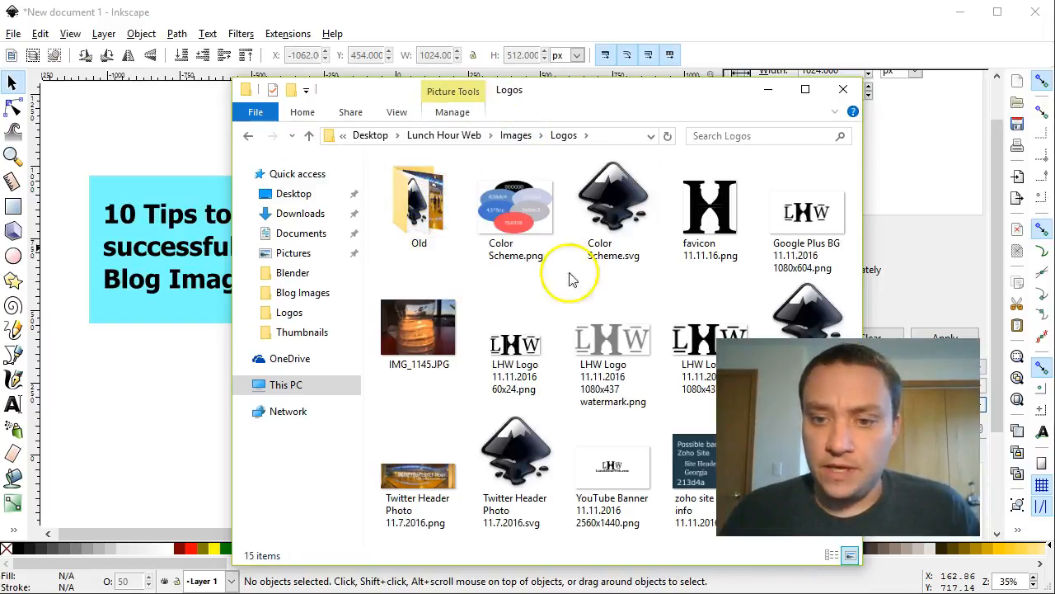
{"action": "left_click_drag", "start_coordinate": [689, 122], "coordinate": [604, 61]}
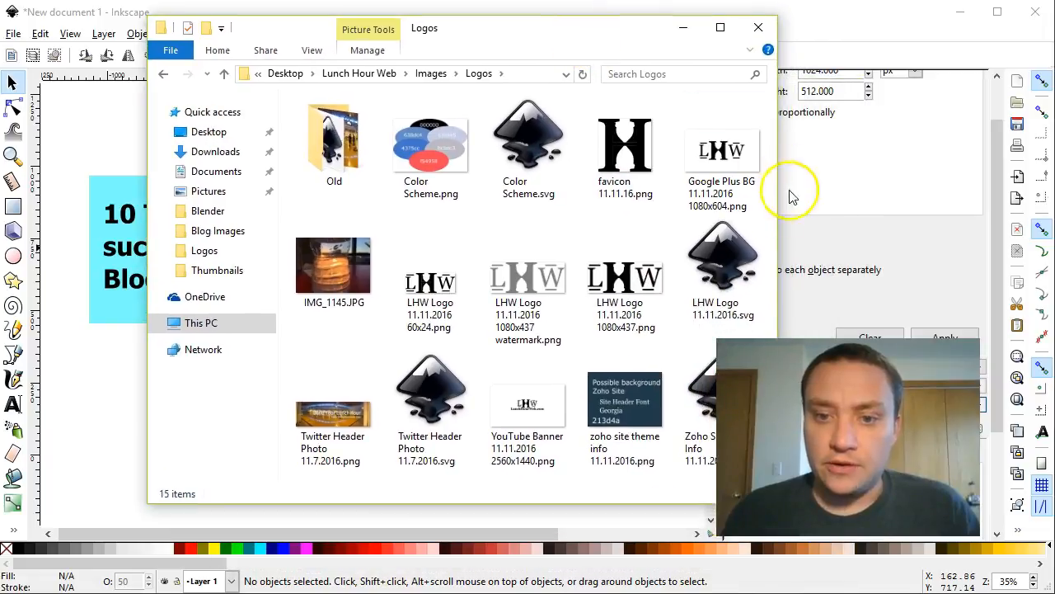
{"action": "left_click", "coordinate": [742, 248]}
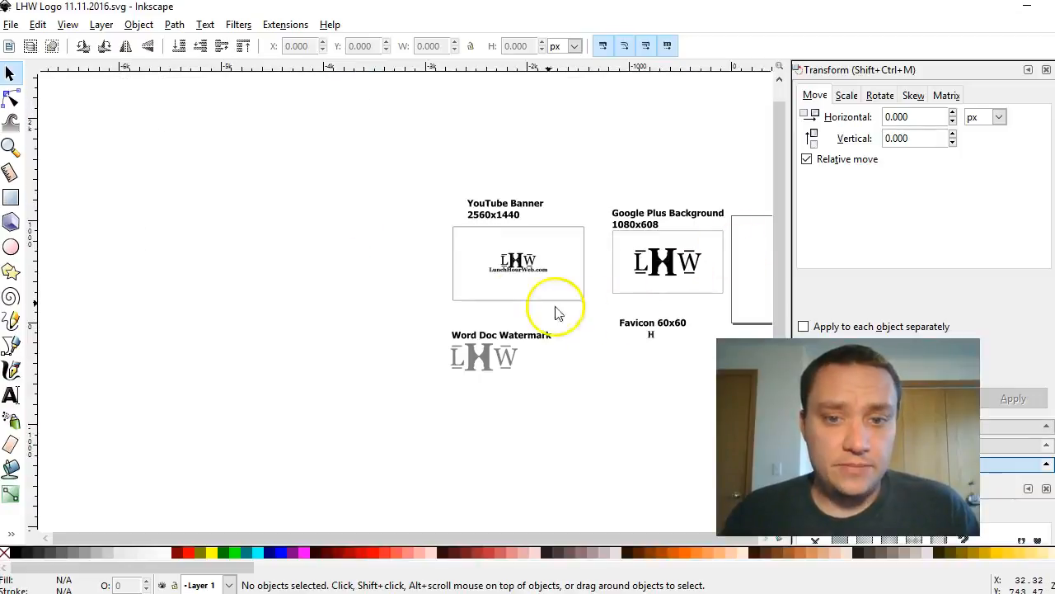
Copy the LHW logo together with its LunchHourWeb.com text from inside the YouTube Banner frame
{"action": "scroll", "coordinate": [529, 290], "scroll_direction": "up", "scroll_amount": 4}
{"action": "scroll", "coordinate": [527, 288], "scroll_direction": "down", "scroll_amount": 1}
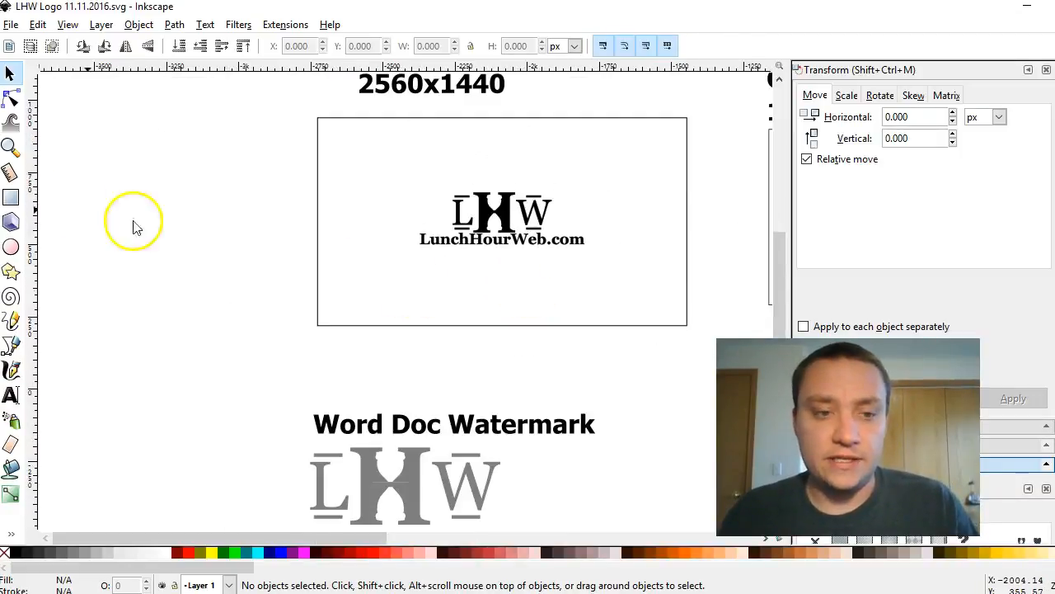
{"action": "left_click_drag", "start_coordinate": [222, 146], "coordinate": [616, 276]}
{"action": "right_click", "coordinate": [512, 211]}
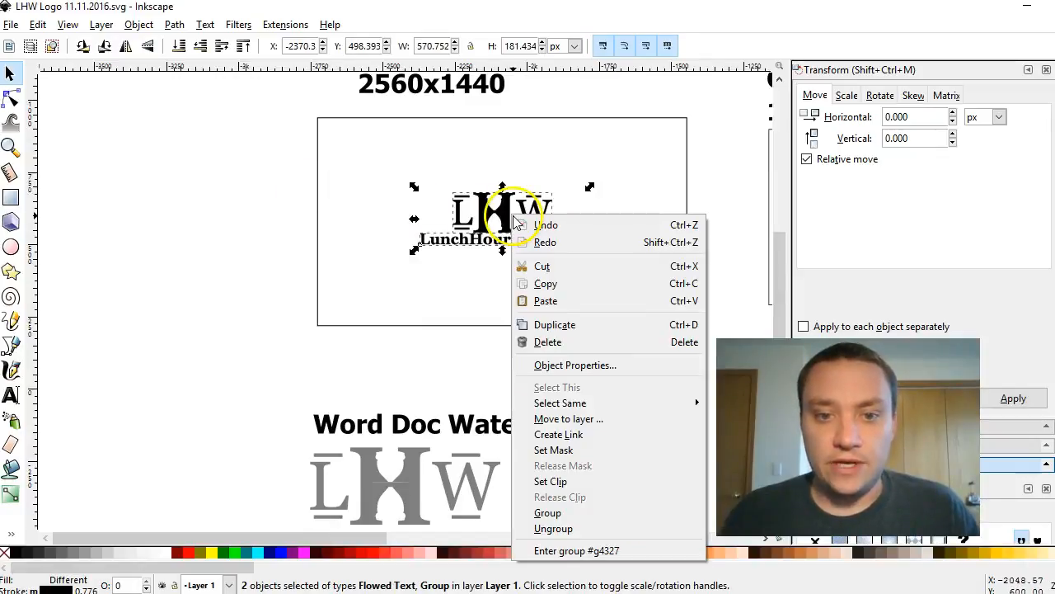
{"action": "left_click", "coordinate": [563, 284]}
Return to the blog image document and paste the copied logo and web address text below the cyan rectangle
{"action": "mouse_move", "coordinate": [322, 577]}
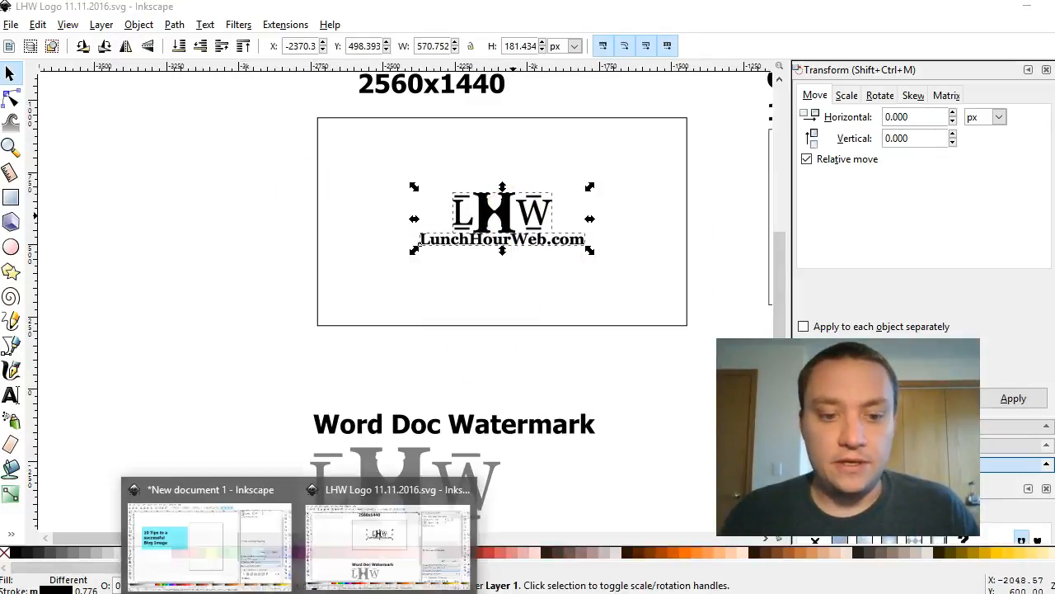
{"action": "left_click", "coordinate": [256, 575]}
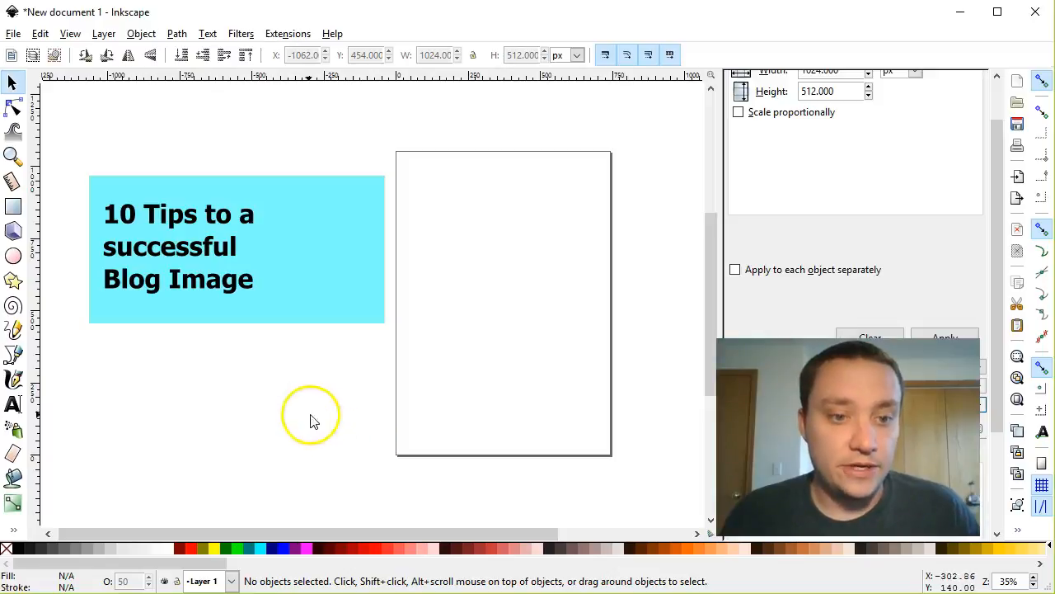
{"action": "right_click", "coordinate": [255, 380]}
{"action": "left_click", "coordinate": [295, 462]}
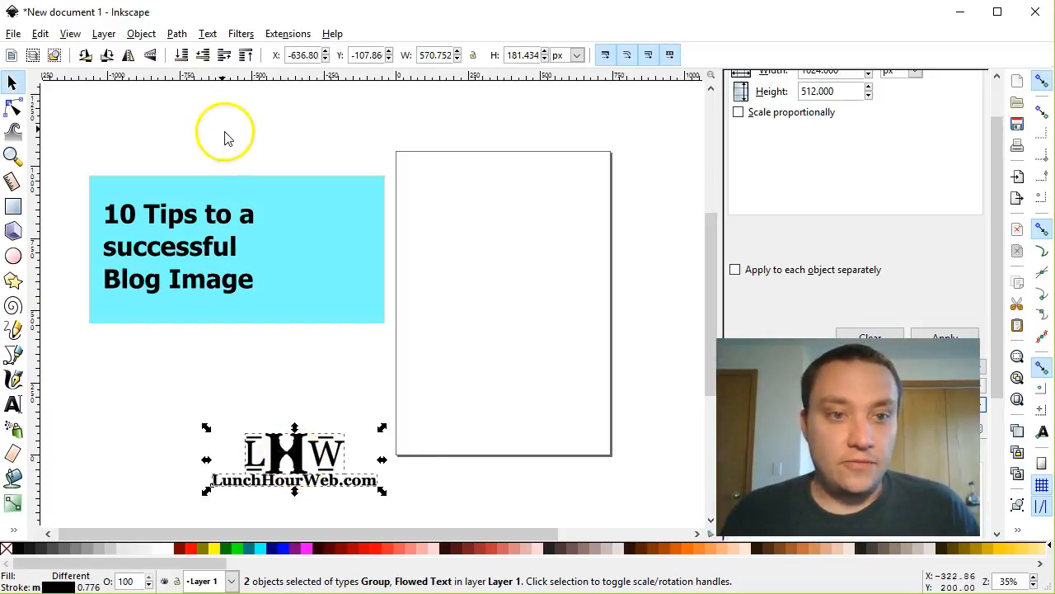
Try grouping the pasted logo with its web address text and moving the group below the title, and undo both
{"action": "left_click", "coordinate": [144, 36]}
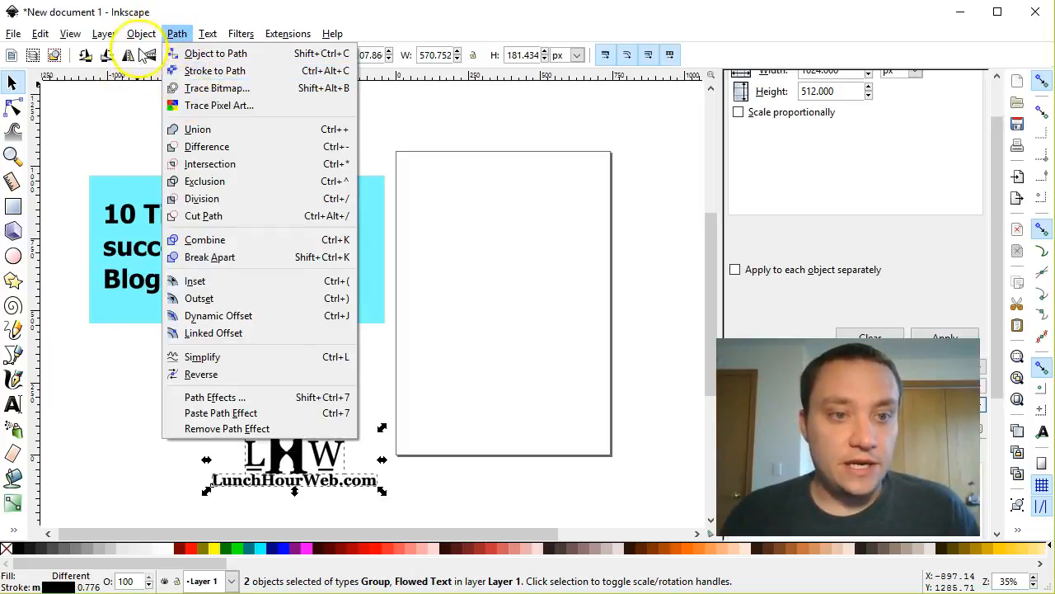
{"action": "left_click", "coordinate": [165, 111]}
{"action": "left_click", "coordinate": [147, 409]}
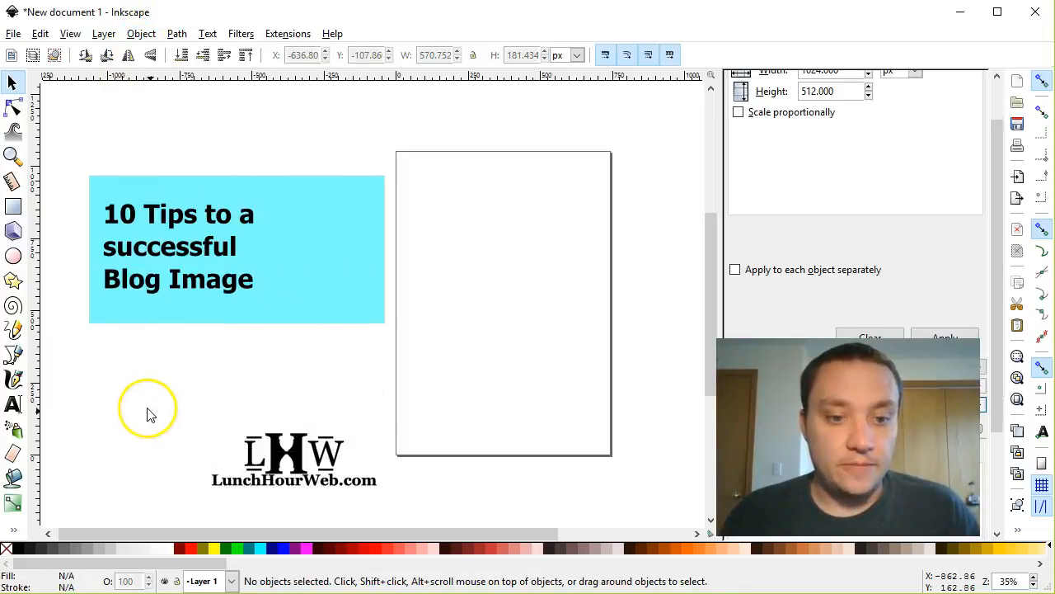
{"action": "left_click_drag", "start_coordinate": [303, 465], "coordinate": [212, 354]}
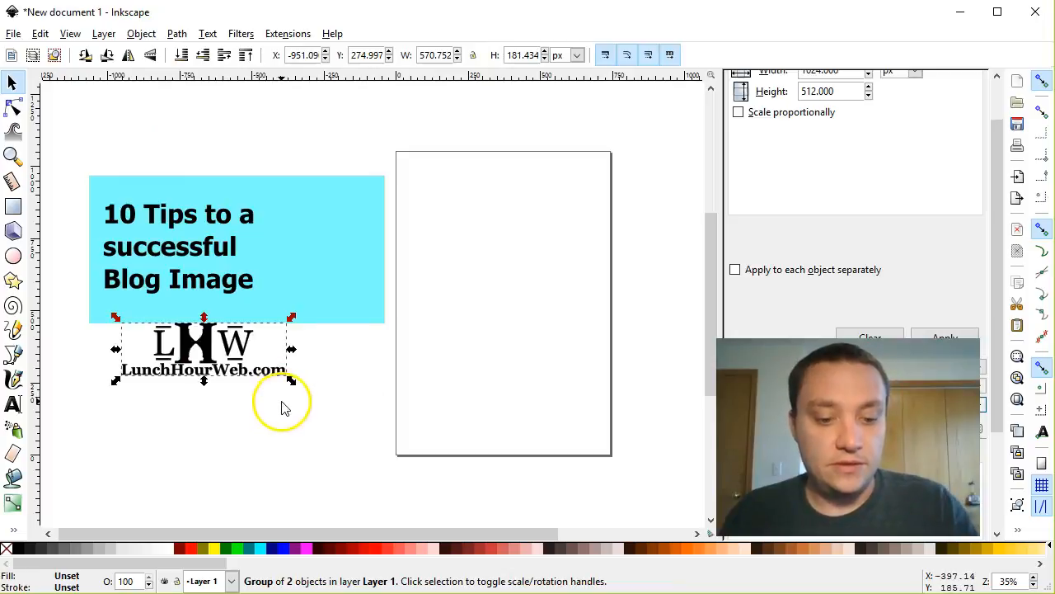
{"action": "key", "text": "ctrl+z"}
{"action": "key", "text": "ctrl+z"}
Try moving the ungrouped LHW logo and the LunchHourWeb.com text separately, and undo both moves
{"action": "left_click", "coordinate": [299, 460]}
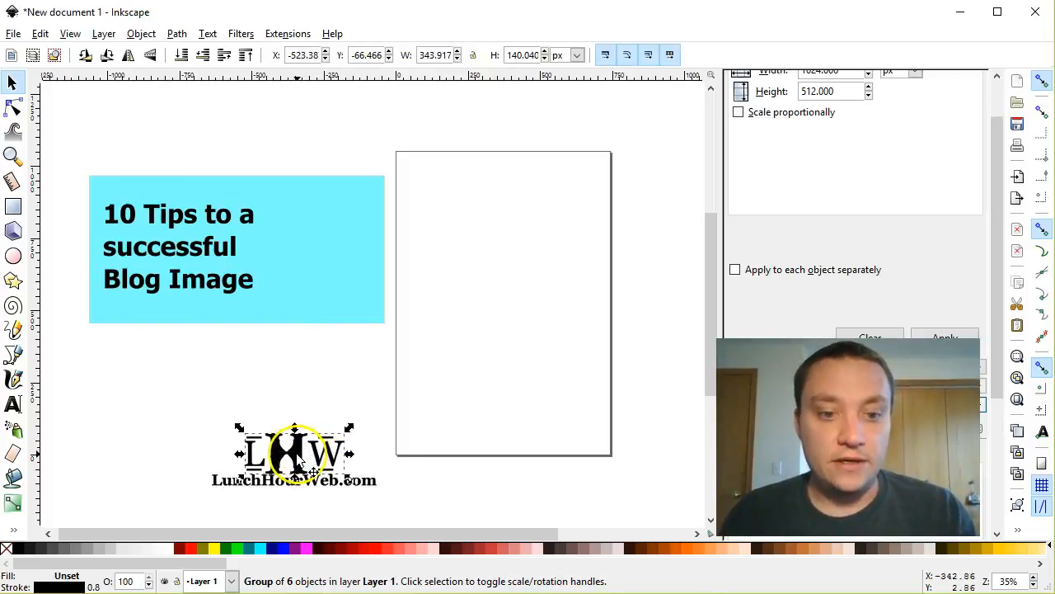
{"action": "left_click_drag", "start_coordinate": [300, 460], "coordinate": [325, 383]}
{"action": "left_click_drag", "start_coordinate": [316, 483], "coordinate": [255, 459]}
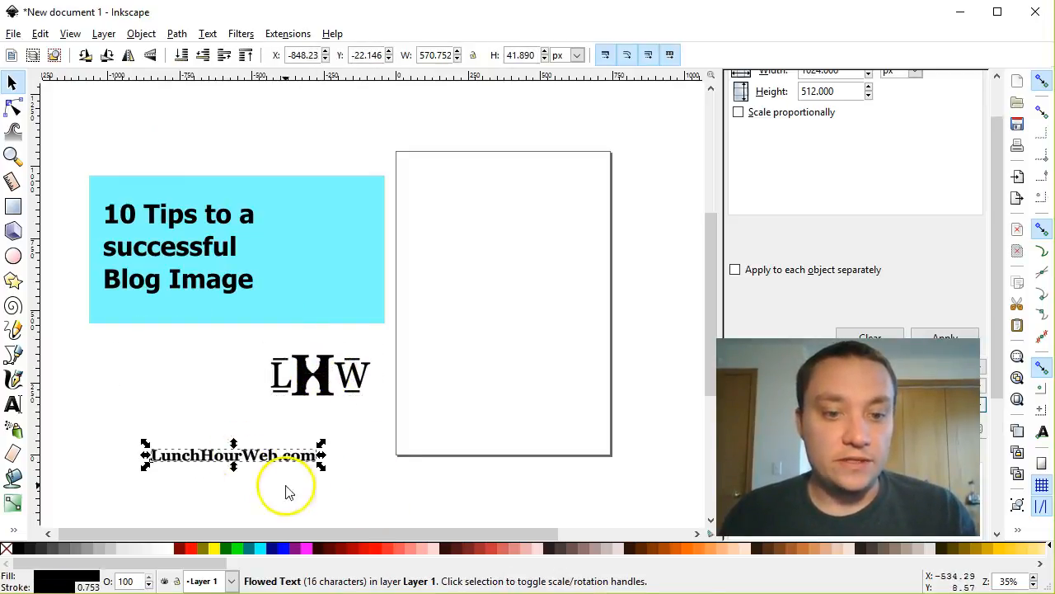
{"action": "key", "text": "ctrl+z"}
{"action": "key", "text": "ctrl+z"}
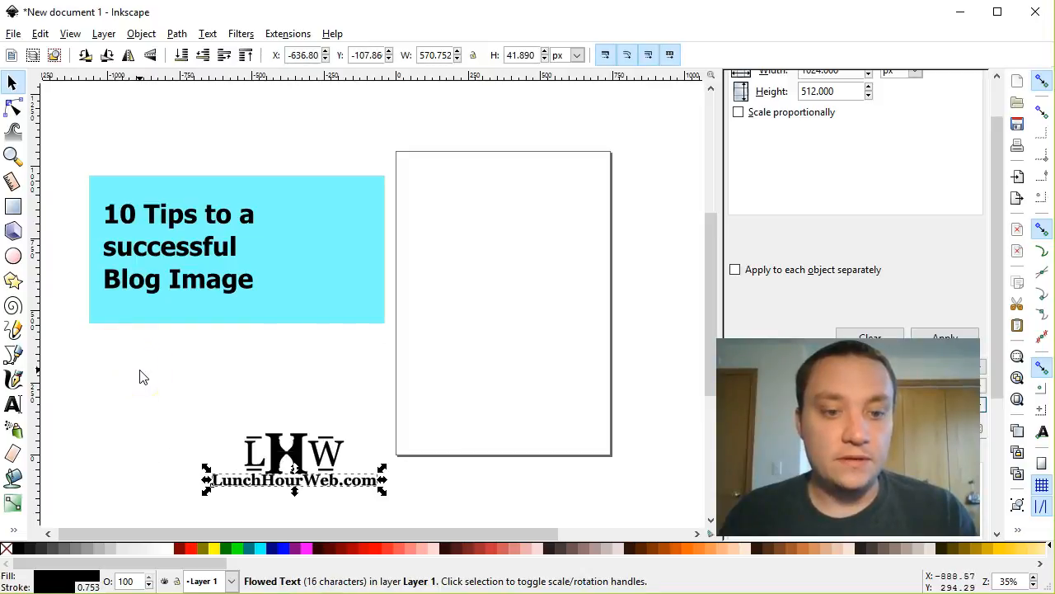
Group the LHW logo and the LunchHourWeb.com text into one object
{"action": "left_click", "coordinate": [141, 34]}
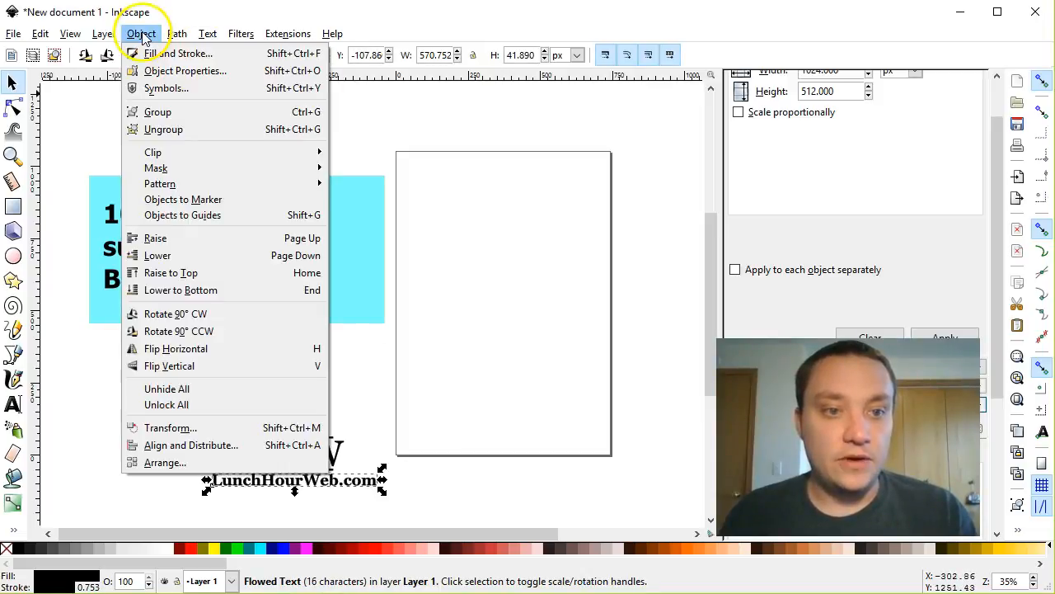
{"action": "left_click", "coordinate": [184, 111]}
{"action": "left_click_drag", "start_coordinate": [172, 401], "coordinate": [384, 372]}
{"action": "scroll", "coordinate": [206, 430], "scroll_direction": "down", "scroll_amount": 3}
{"action": "left_click", "coordinate": [141, 34]}
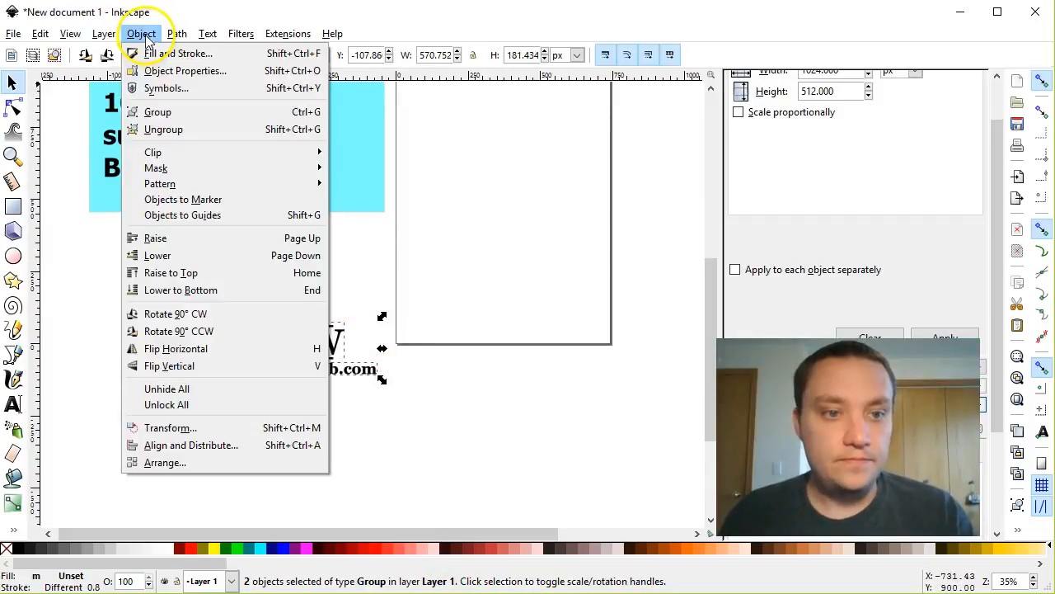
{"action": "left_click", "coordinate": [158, 112]}
Move the logo group up onto the lower-right part of the cyan rectangle, at about X -628, Y 475 px
{"action": "left_click_drag", "start_coordinate": [272, 323], "coordinate": [316, 288]}
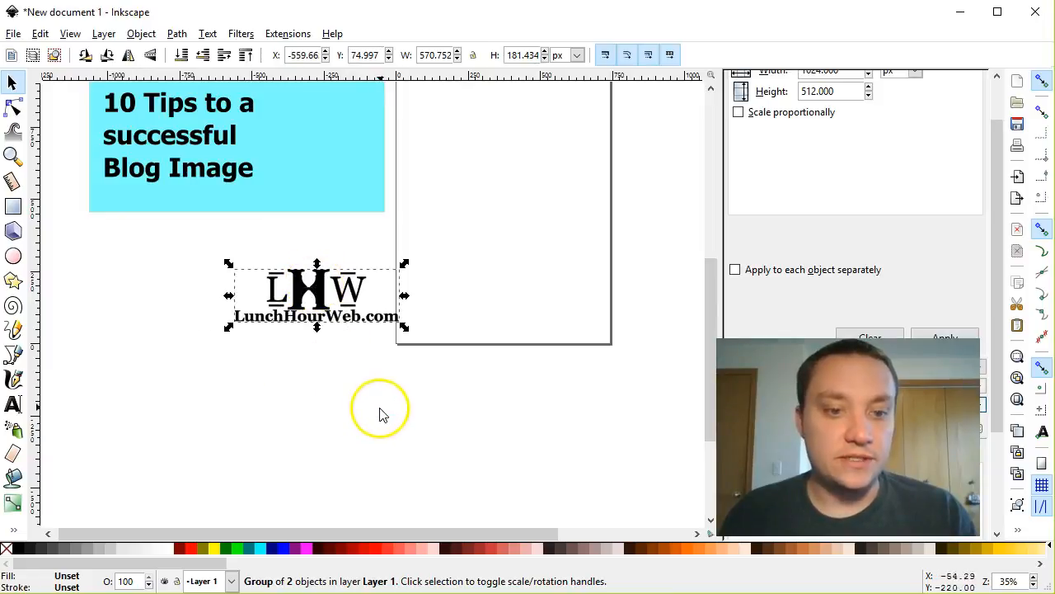
{"action": "scroll", "coordinate": [385, 406], "scroll_direction": "up", "scroll_amount": 2}
{"action": "left_click_drag", "start_coordinate": [313, 350], "coordinate": [293, 242]}
{"action": "scroll", "coordinate": [566, 323], "scroll_direction": "up", "scroll_amount": 1}
{"action": "scroll", "coordinate": [566, 323], "scroll_direction": "up", "scroll_amount": 1}
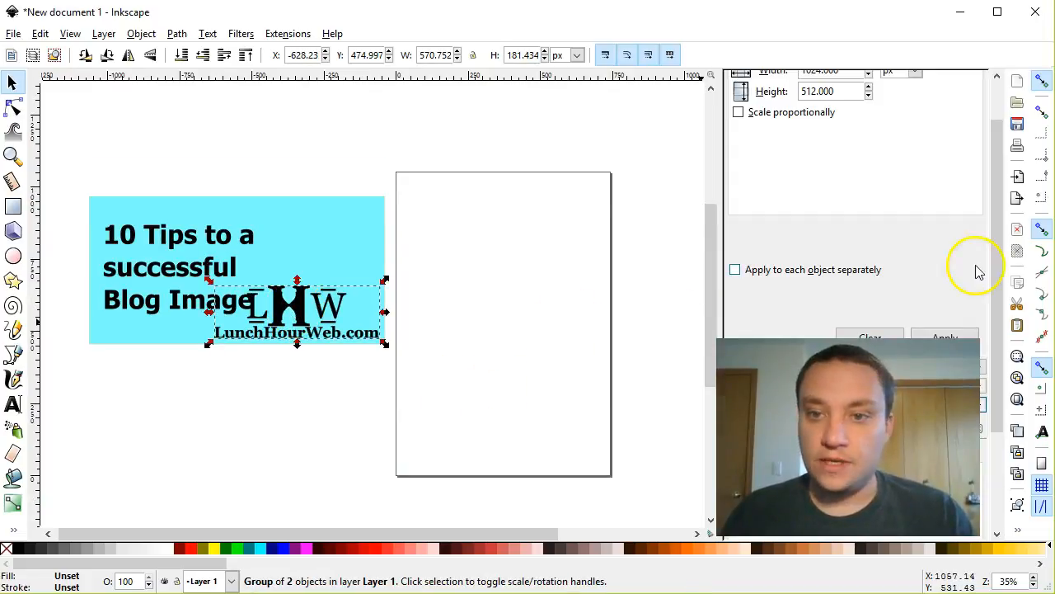
Scale the logo group proportionally to 85% three times and place it in the cyan rectangle's lower-right corner, leaving nothing selected
{"action": "left_click_drag", "start_coordinate": [994, 236], "coordinate": [998, 186]}
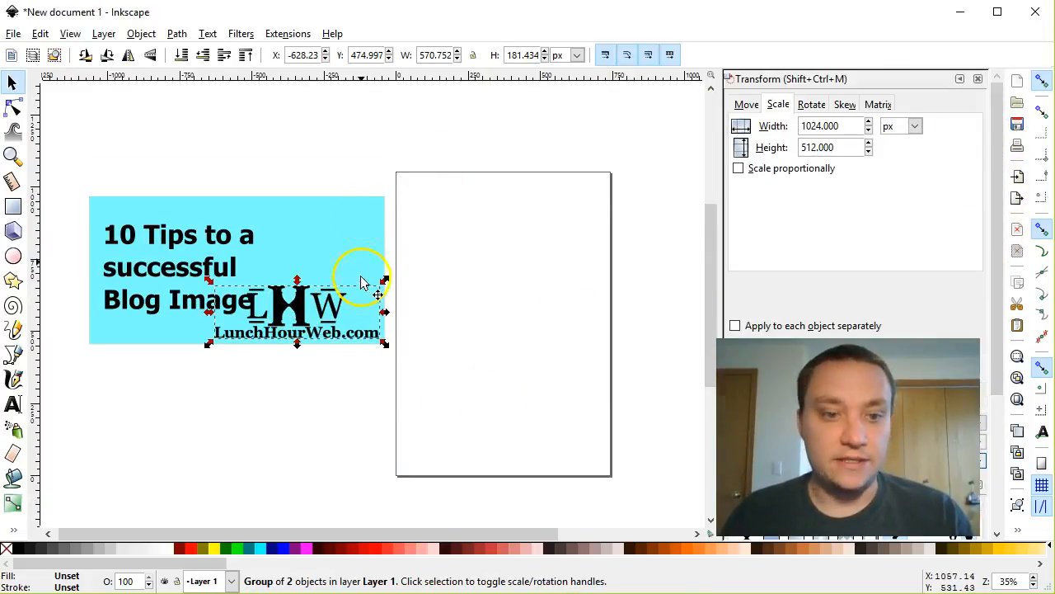
{"action": "left_click", "coordinate": [918, 132]}
{"action": "left_click", "coordinate": [890, 142]}
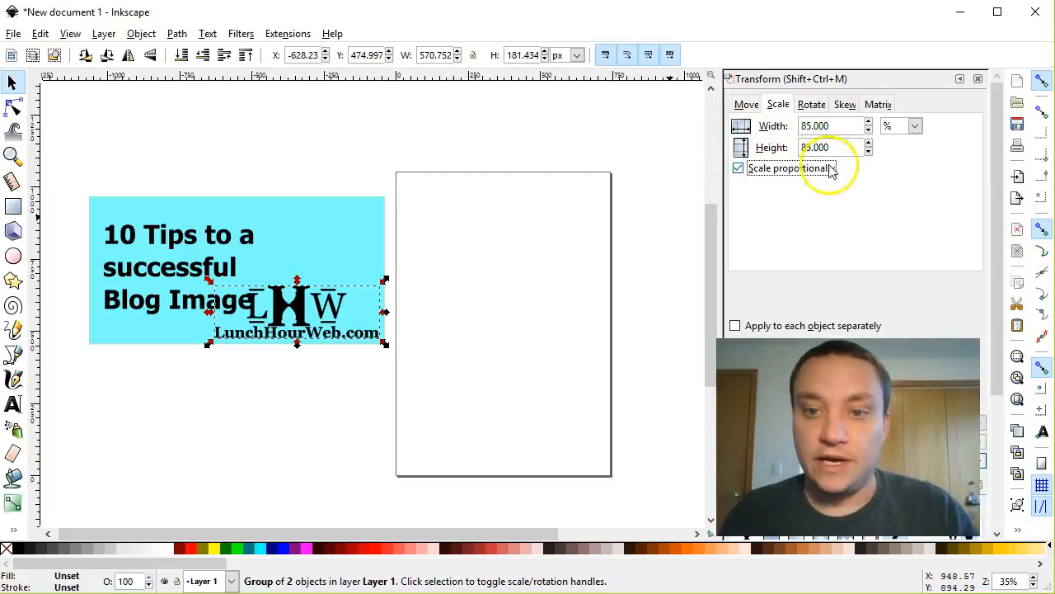
{"action": "scroll", "coordinate": [866, 183], "scroll_direction": "down", "scroll_amount": 2}
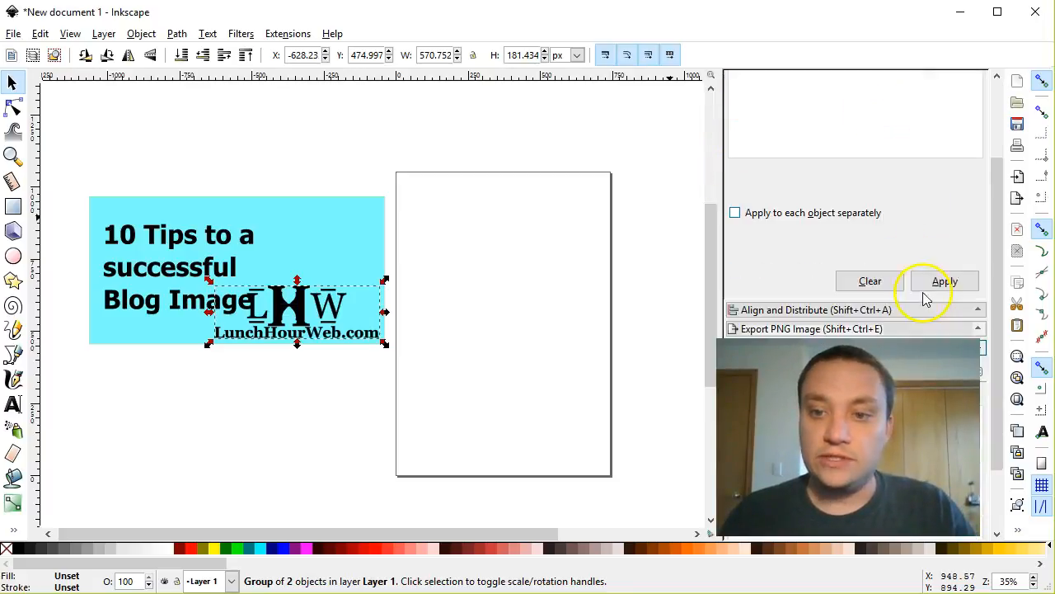
{"action": "left_click", "coordinate": [942, 281]}
{"action": "left_click", "coordinate": [941, 282]}
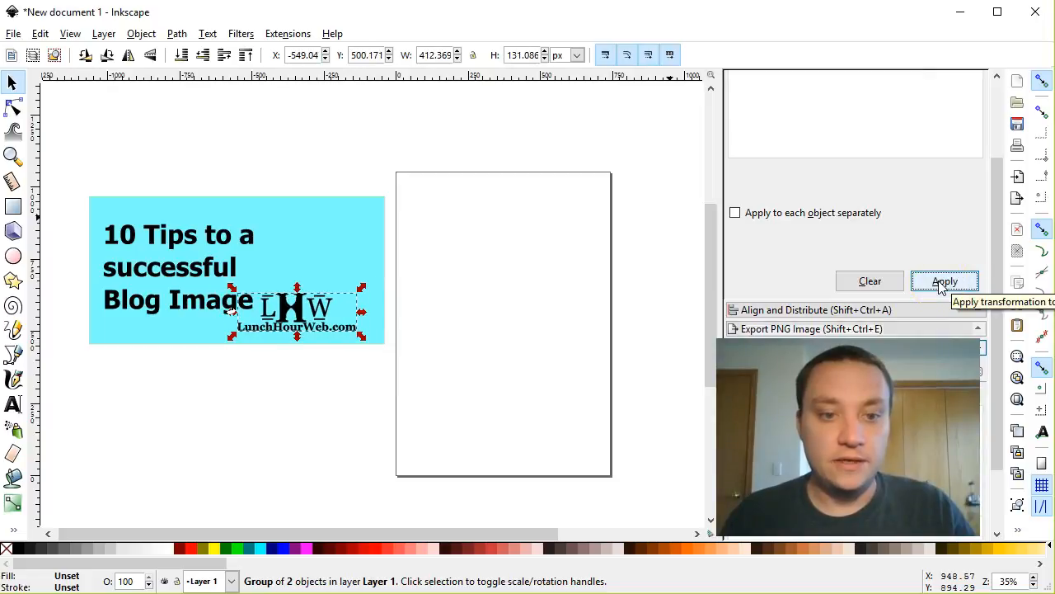
{"action": "left_click", "coordinate": [941, 283]}
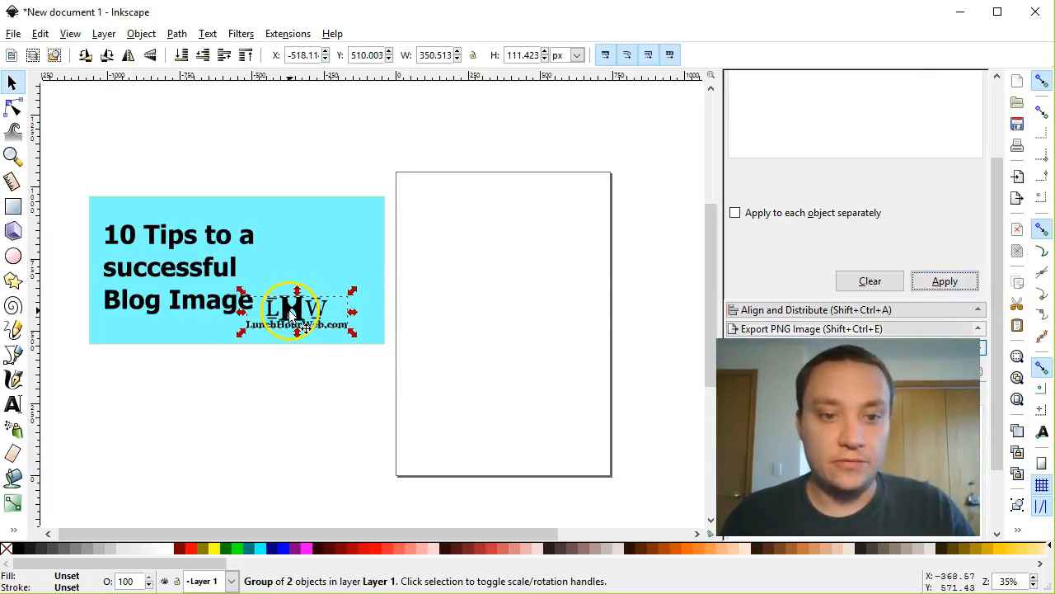
{"action": "left_click_drag", "start_coordinate": [322, 310], "coordinate": [327, 323]}
{"action": "left_click", "coordinate": [327, 376]}
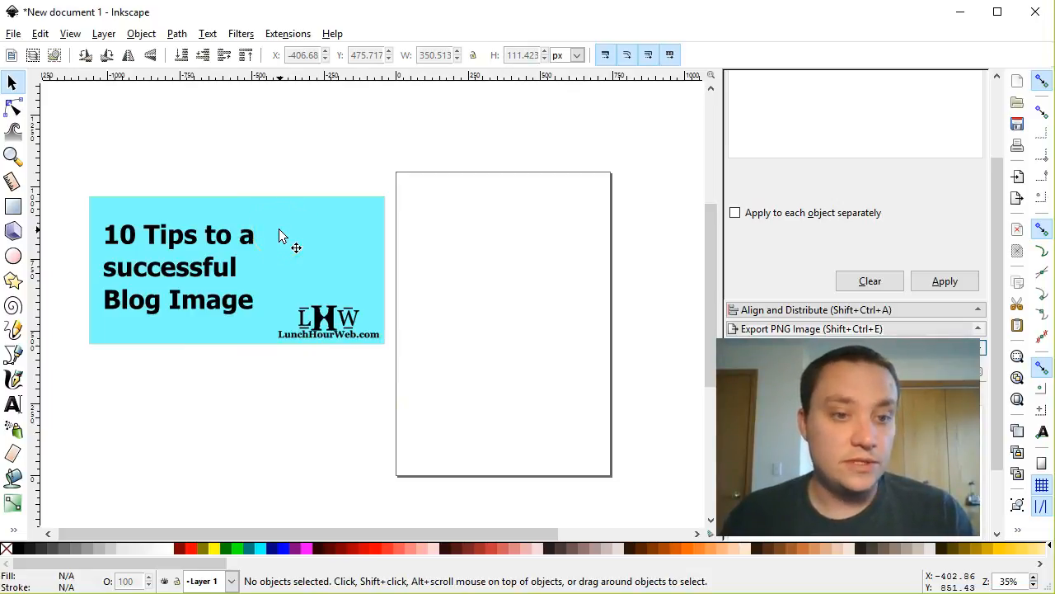
{"action": "left_click", "coordinate": [224, 225]}
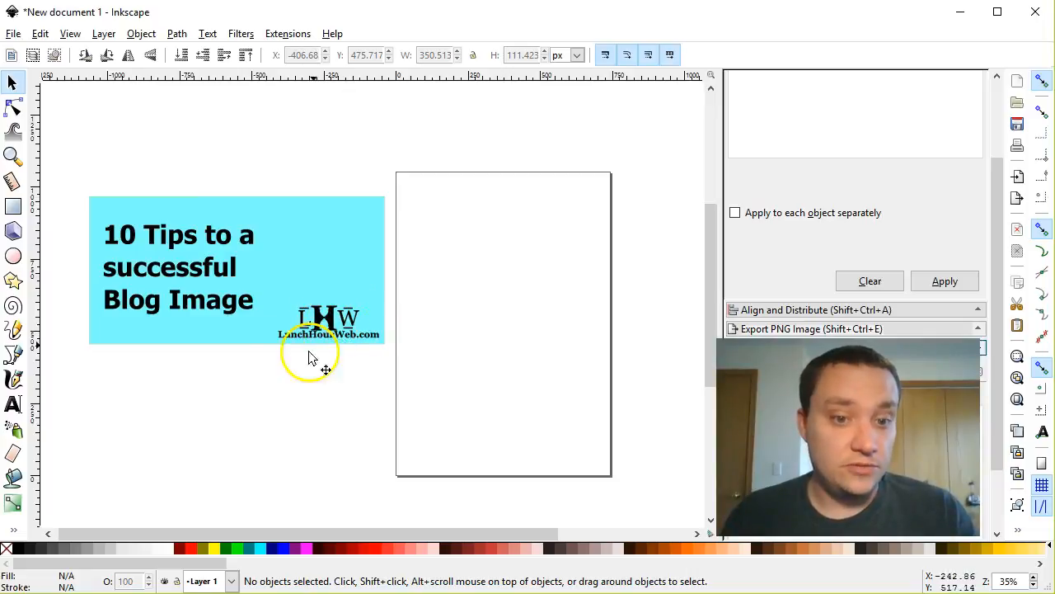
{"action": "left_click", "coordinate": [194, 310]}
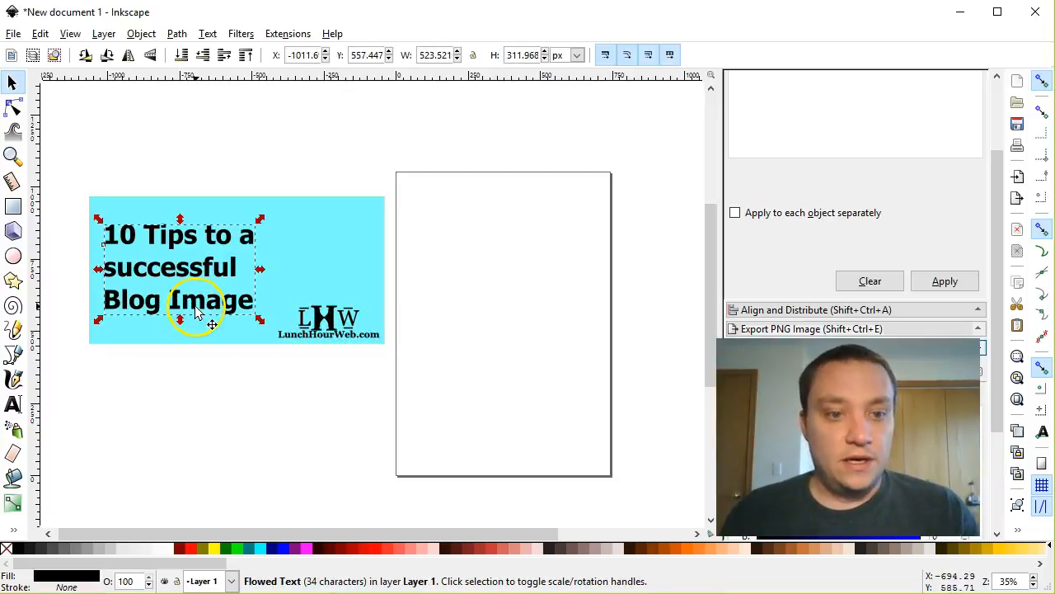
{"action": "left_click", "coordinate": [244, 399]}
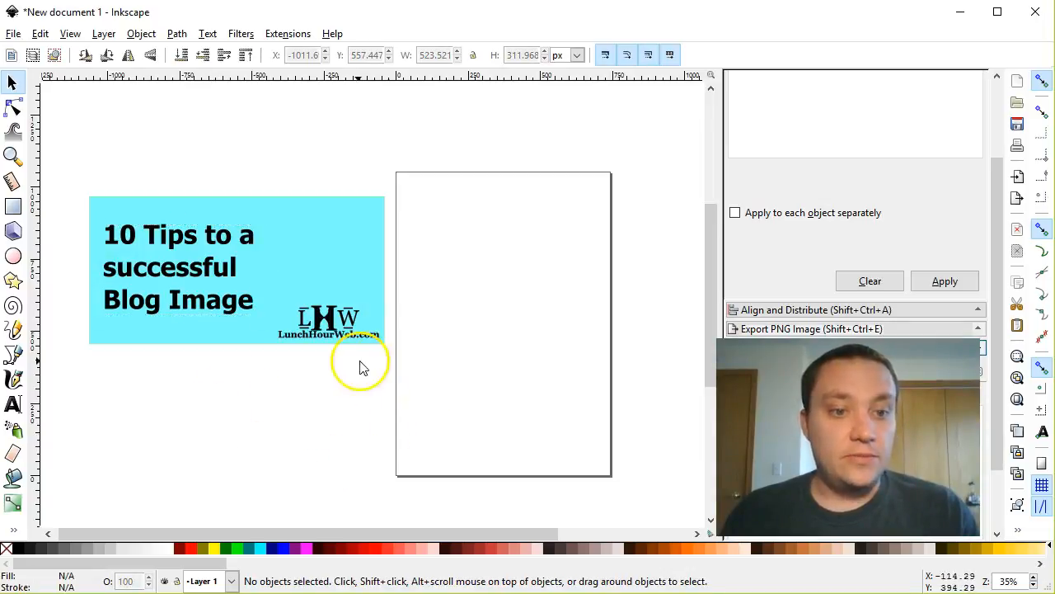
Duplicate the complete blog image, consisting of the cyan rectangle, title and logo group
{"action": "left_click_drag", "start_coordinate": [66, 162], "coordinate": [398, 371]}
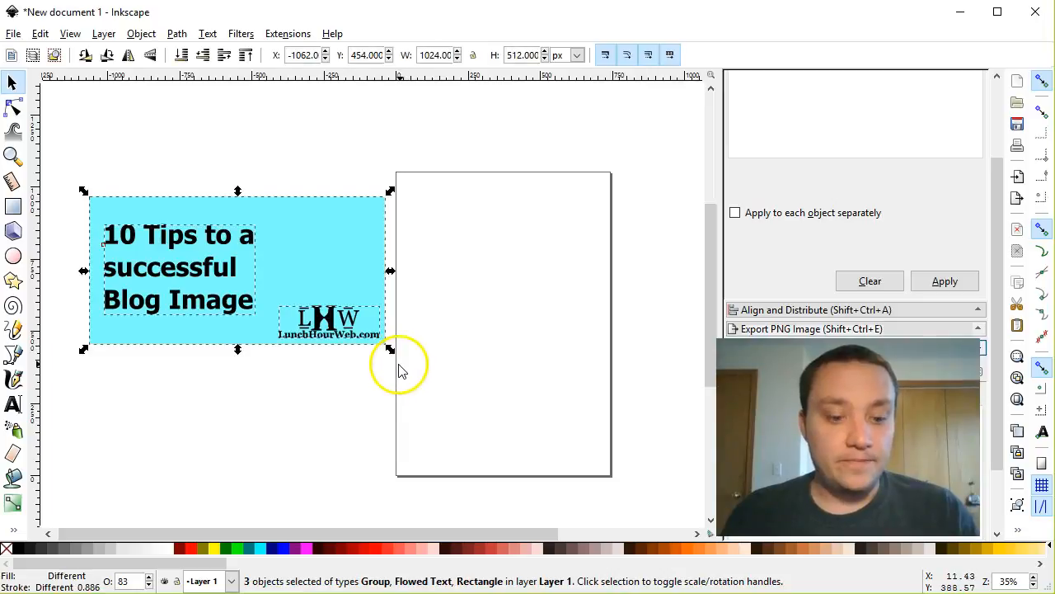
{"action": "key", "text": "ctrl+d"}
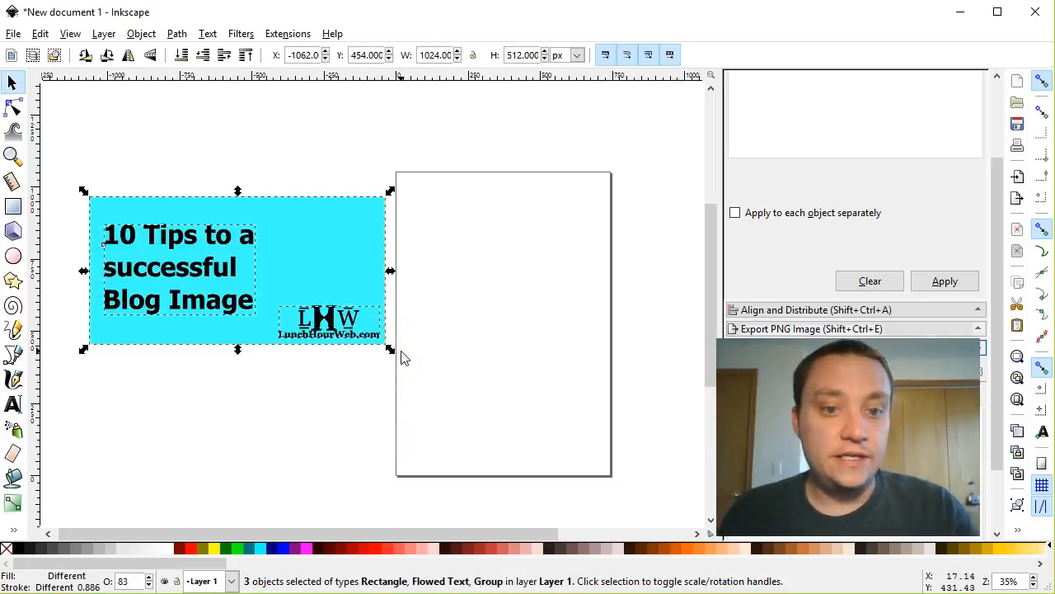
Move the duplicated blog image directly below the original and fill its background rectangle with magenta
{"action": "left_click_drag", "start_coordinate": [304, 253], "coordinate": [306, 412]}
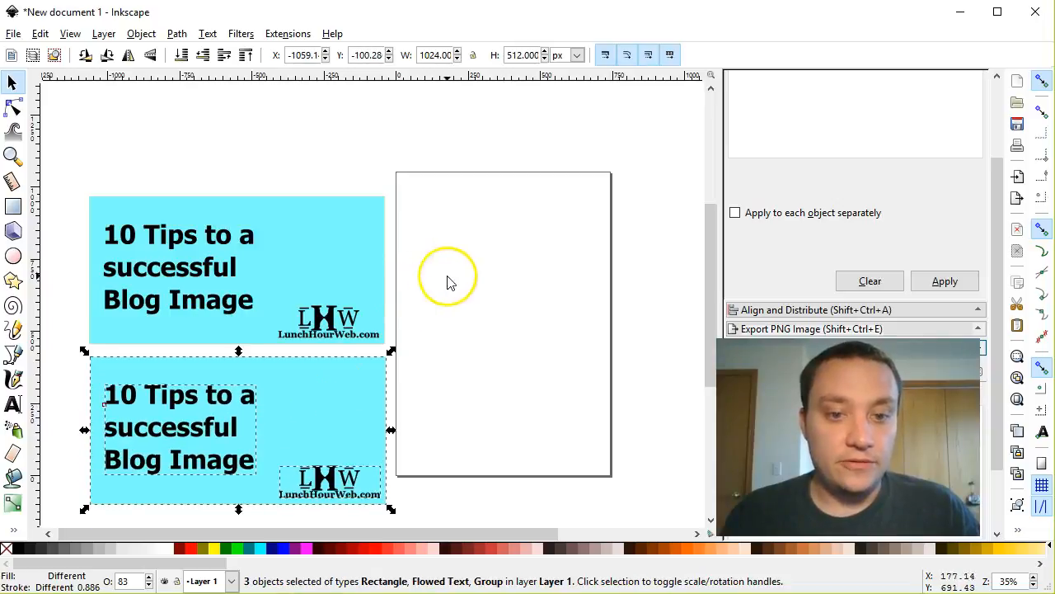
{"action": "left_click", "coordinate": [450, 282]}
{"action": "scroll", "coordinate": [451, 282], "scroll_direction": "down", "scroll_amount": 2}
{"action": "left_click", "coordinate": [232, 300]}
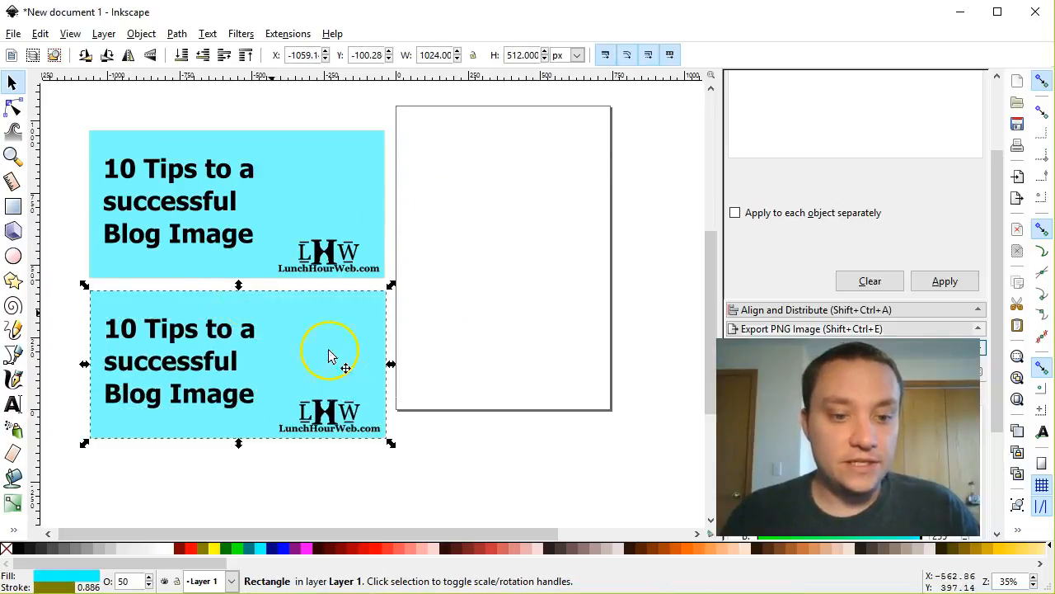
{"action": "left_click", "coordinate": [248, 549]}
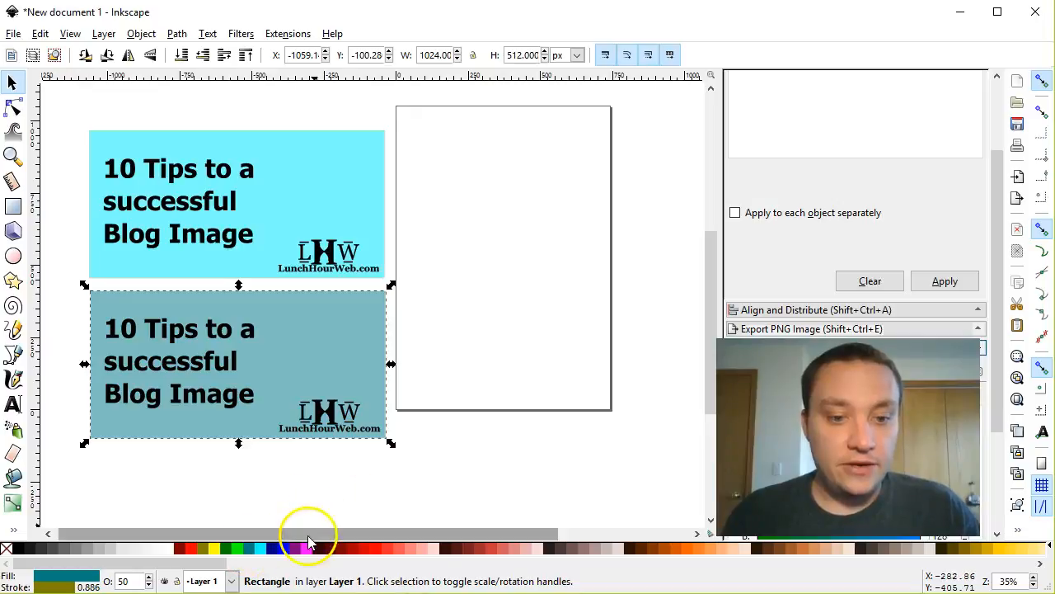
{"action": "left_click", "coordinate": [307, 550]}
{"action": "left_click", "coordinate": [404, 464]}
Duplicate the complete magenta blog image and place the copy directly below it
{"action": "scroll", "coordinate": [420, 412], "scroll_direction": "down", "scroll_amount": 1}
{"action": "left_click_drag", "start_coordinate": [417, 453], "coordinate": [78, 241]}
{"action": "key", "text": "ctrl+d"}
{"action": "left_click_drag", "start_coordinate": [281, 276], "coordinate": [283, 435]}
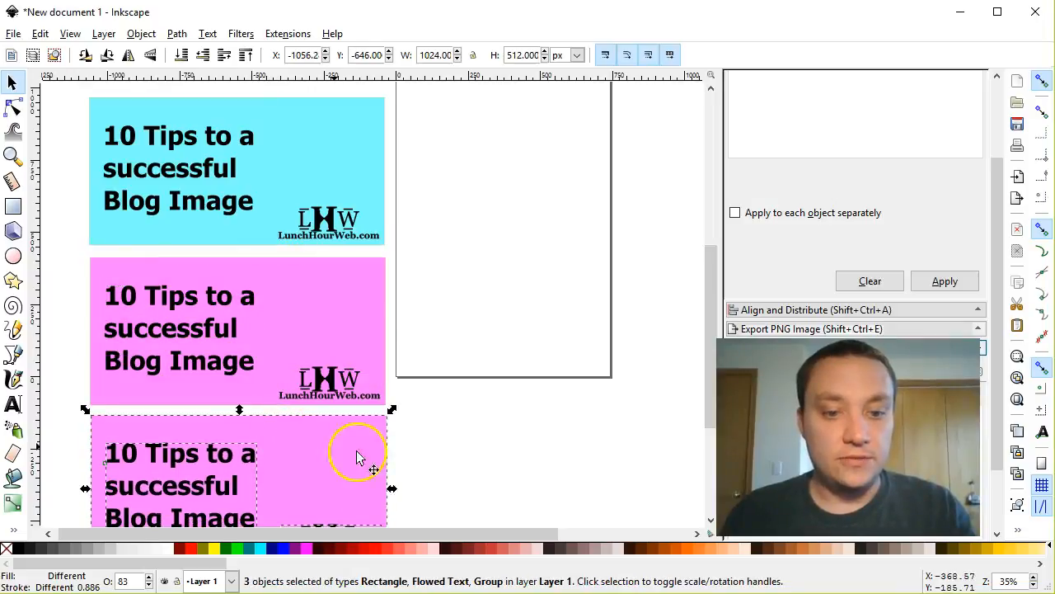
Fill the background rectangle of the lowest blog image with red
{"action": "left_click", "coordinate": [424, 440]}
{"action": "left_click", "coordinate": [322, 436]}
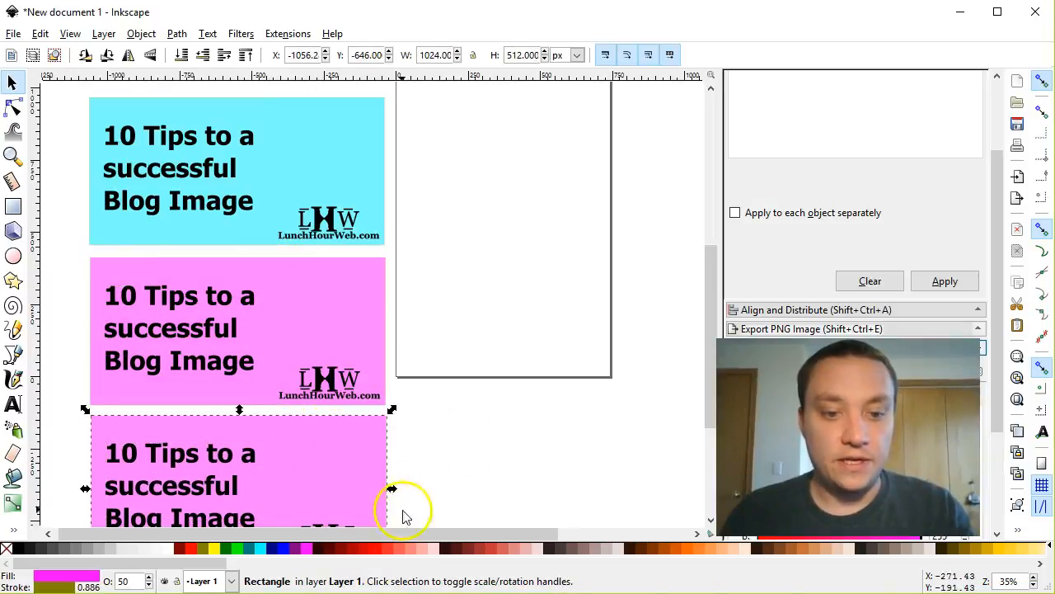
{"action": "left_click", "coordinate": [378, 554]}
{"action": "scroll", "coordinate": [471, 393], "scroll_direction": "down", "scroll_amount": 2}
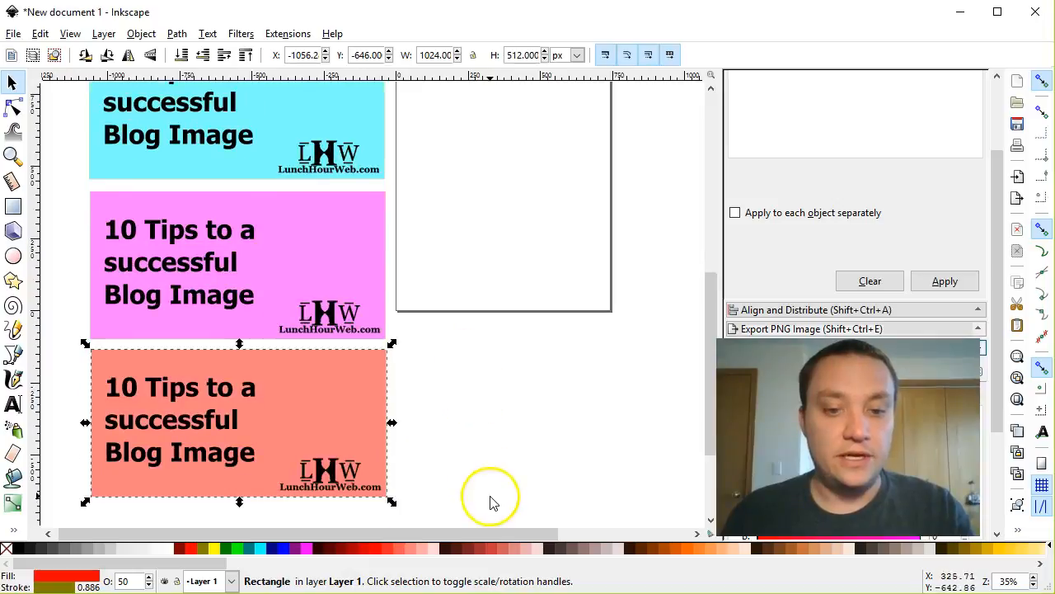
Duplicate the complete red blog image, consisting of the rectangle, title and logo group
{"action": "left_click_drag", "start_coordinate": [555, 409], "coordinate": [705, 449]}
{"action": "scroll", "coordinate": [660, 415], "scroll_direction": "down", "scroll_amount": 1}
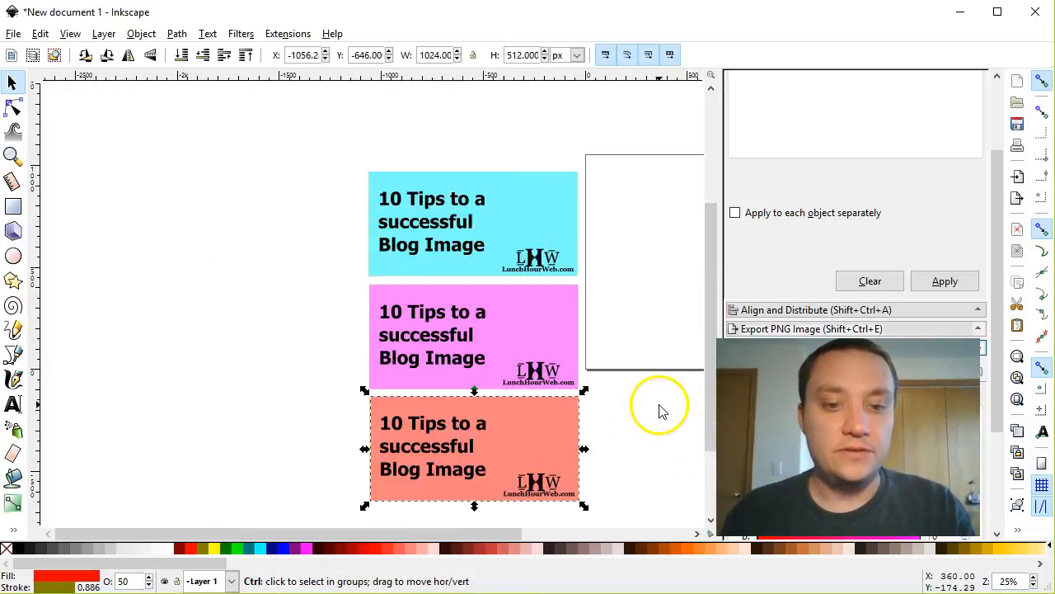
{"action": "scroll", "coordinate": [632, 452], "scroll_direction": "down", "scroll_amount": 1}
{"action": "left_click_drag", "start_coordinate": [602, 500], "coordinate": [329, 364]}
{"action": "key", "text": "ctrl+d"}
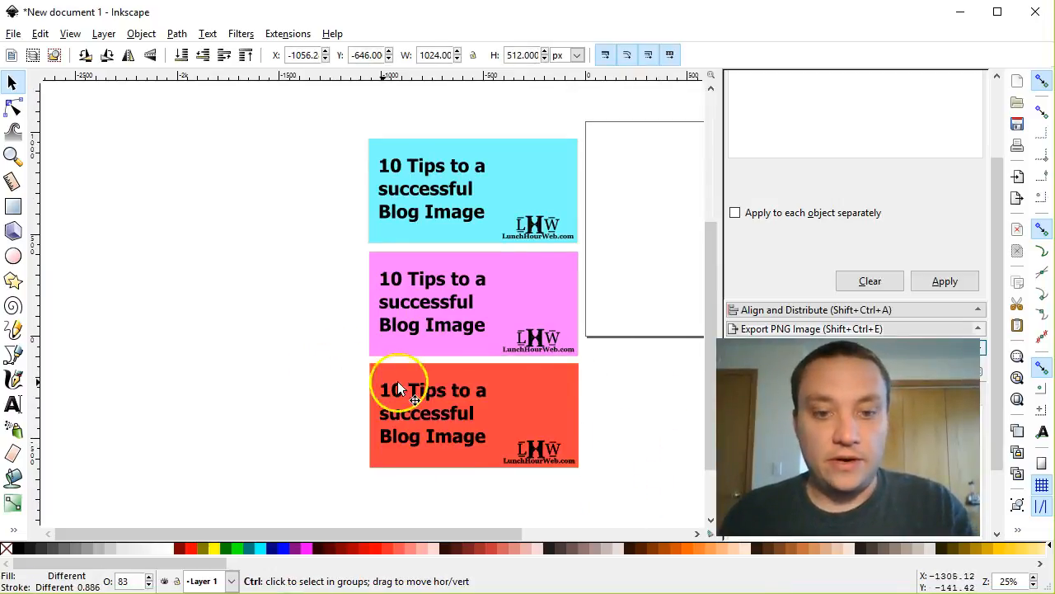
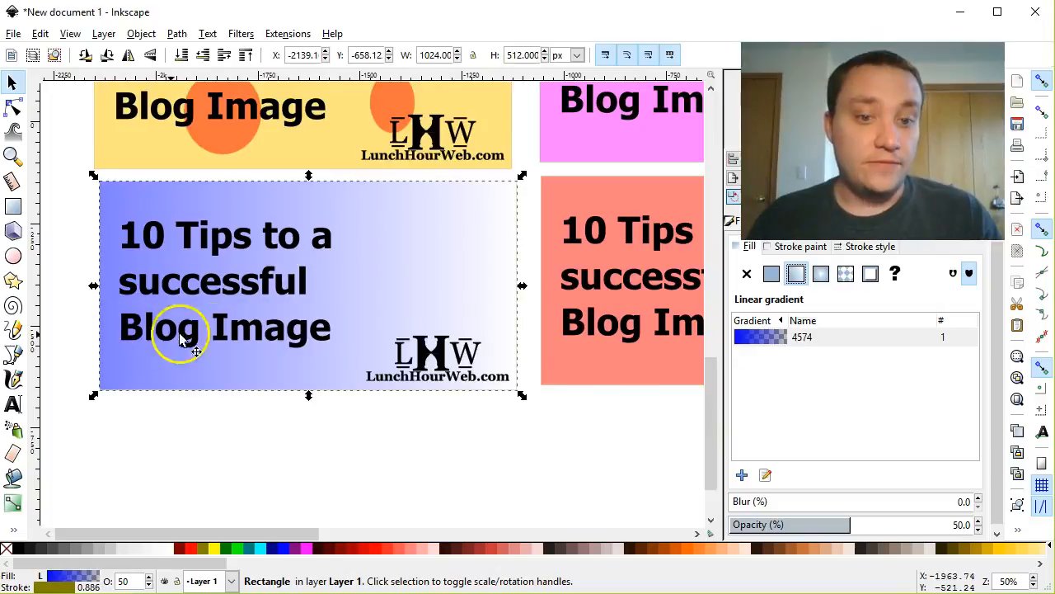
Redirect the blue rectangle's linear gradient diagonally, from near its upper-left corner to just below its lower edge under the logo
{"action": "left_click", "coordinate": [494, 453]}
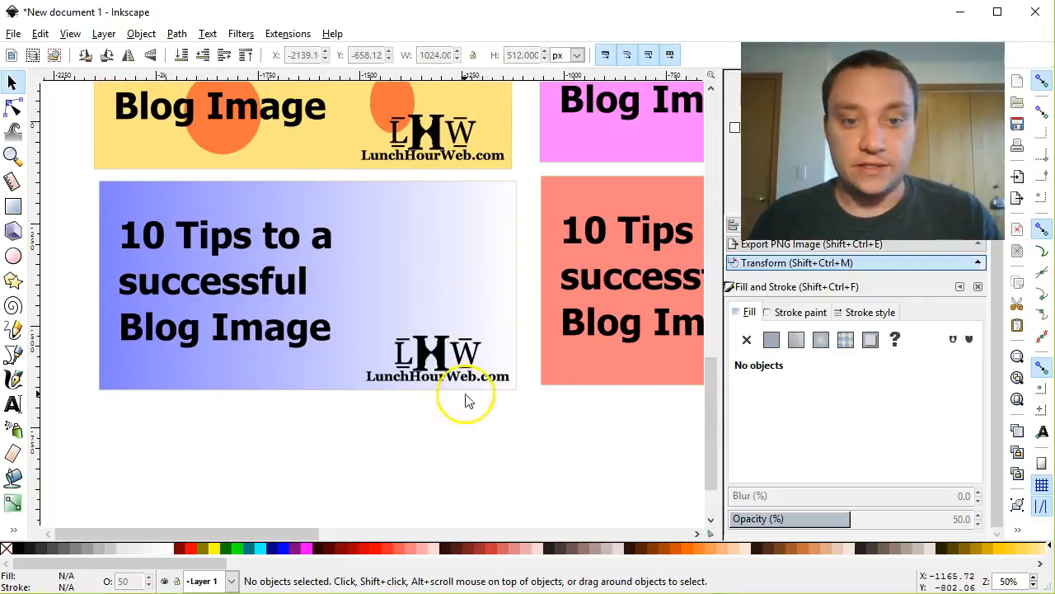
{"action": "left_click", "coordinate": [443, 302]}
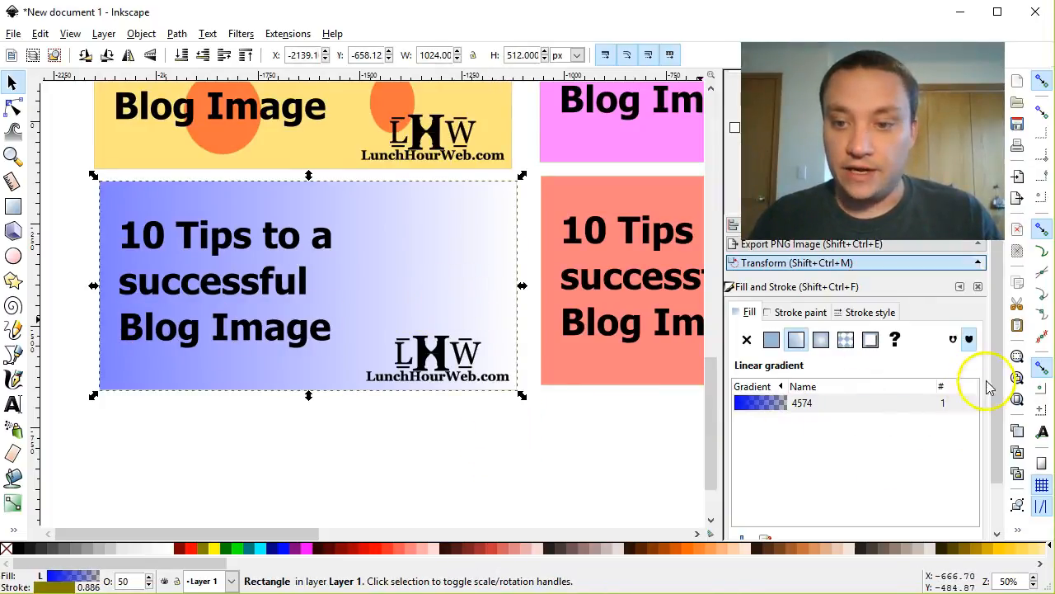
{"action": "scroll", "coordinate": [989, 431], "scroll_direction": "down", "scroll_amount": 2}
{"action": "left_click", "coordinate": [765, 469]}
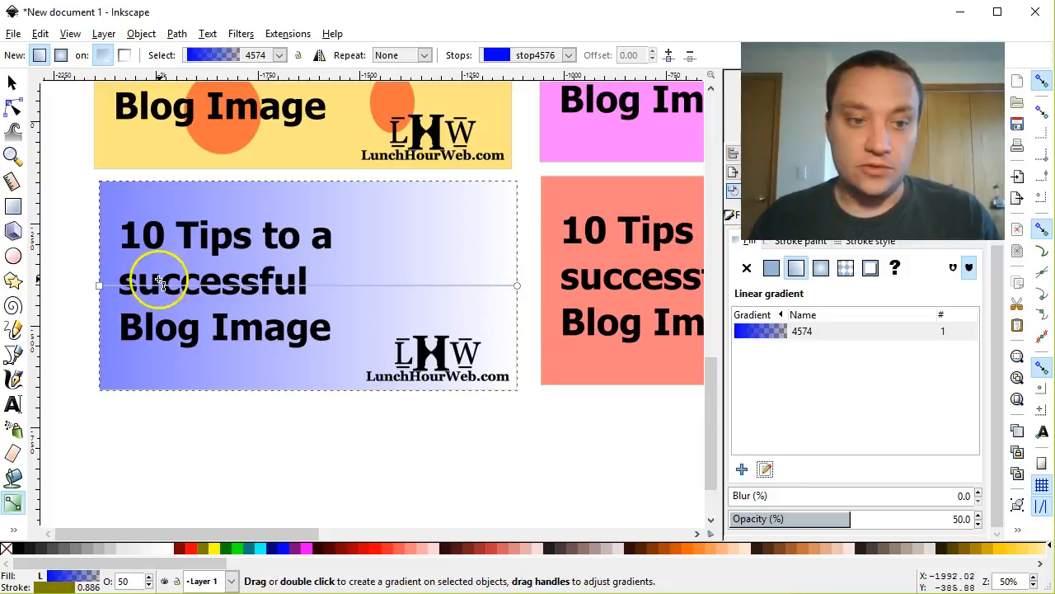
{"action": "left_click_drag", "start_coordinate": [113, 264], "coordinate": [134, 201]}
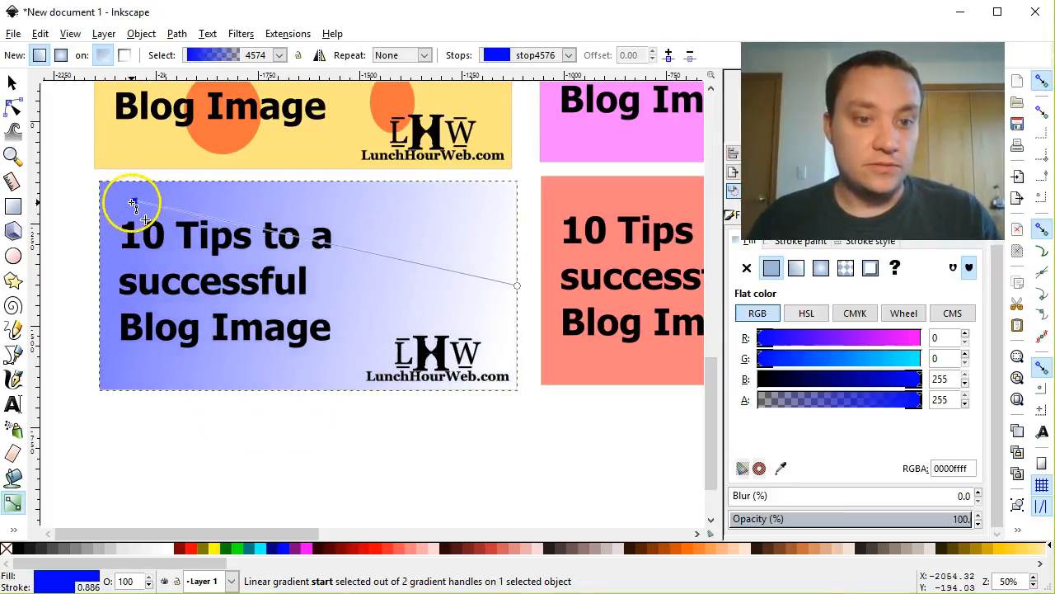
{"action": "left_click_drag", "start_coordinate": [516, 286], "coordinate": [516, 340]}
{"action": "left_click_drag", "start_coordinate": [513, 398], "coordinate": [449, 411]}
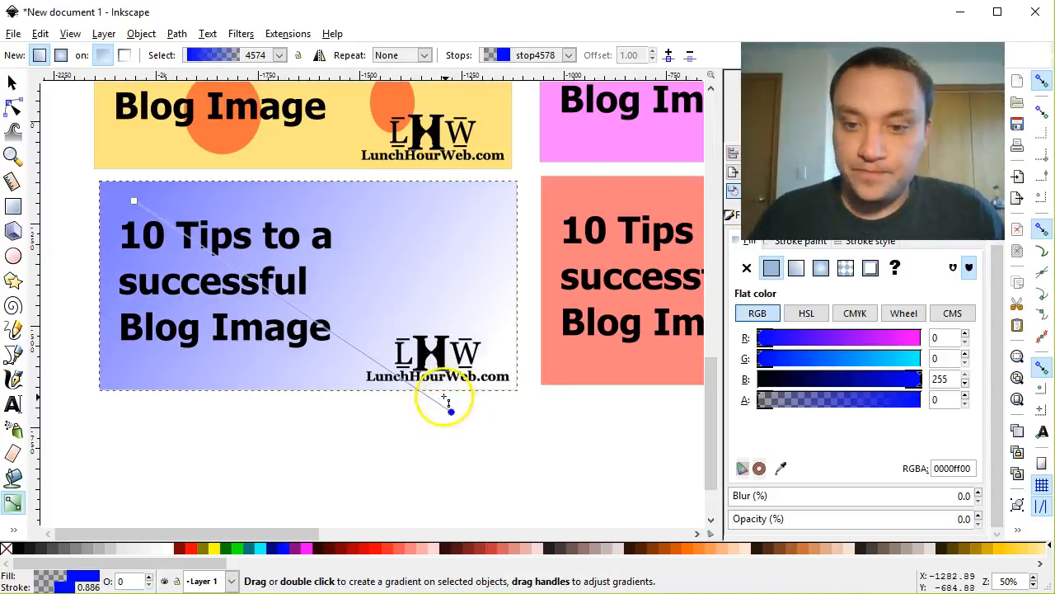
Color the gradient's start stop red (#FF0000) and its end stop opaque black
{"action": "left_click", "coordinate": [133, 200]}
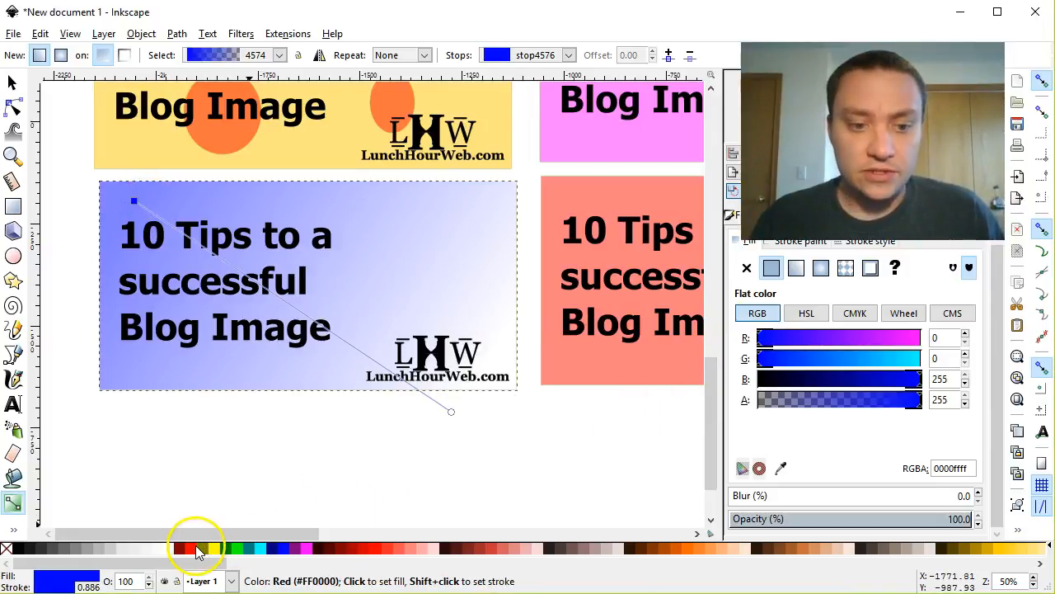
{"action": "left_click", "coordinate": [198, 551]}
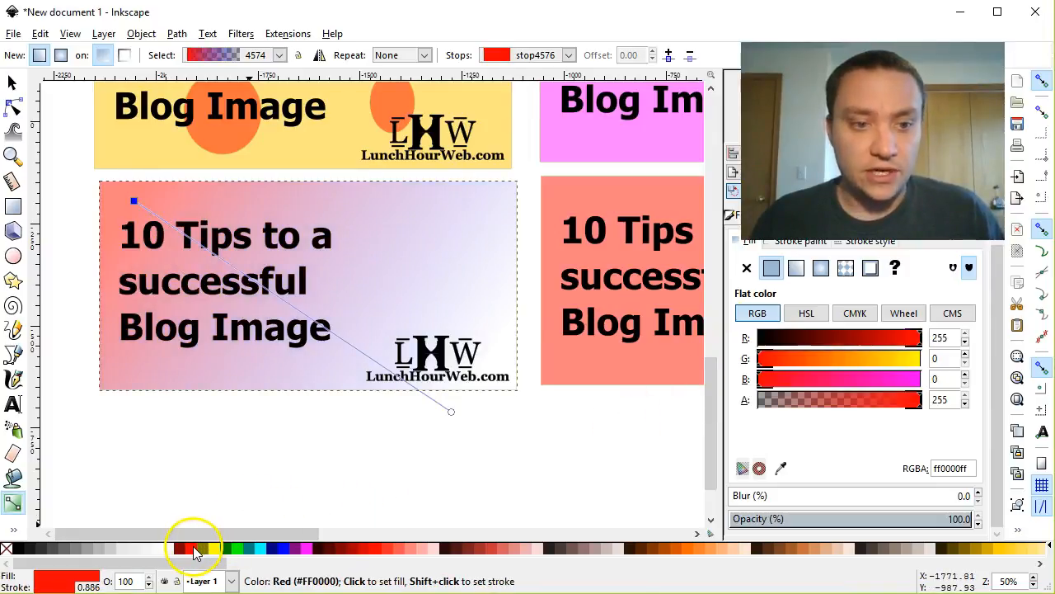
{"action": "left_click", "coordinate": [451, 413]}
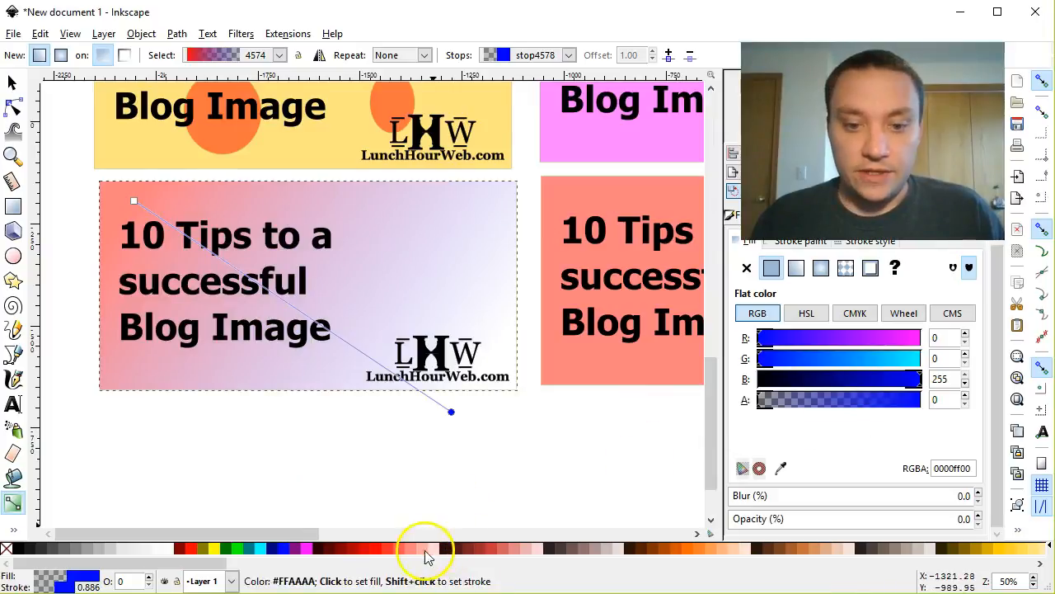
{"action": "left_click", "coordinate": [22, 549]}
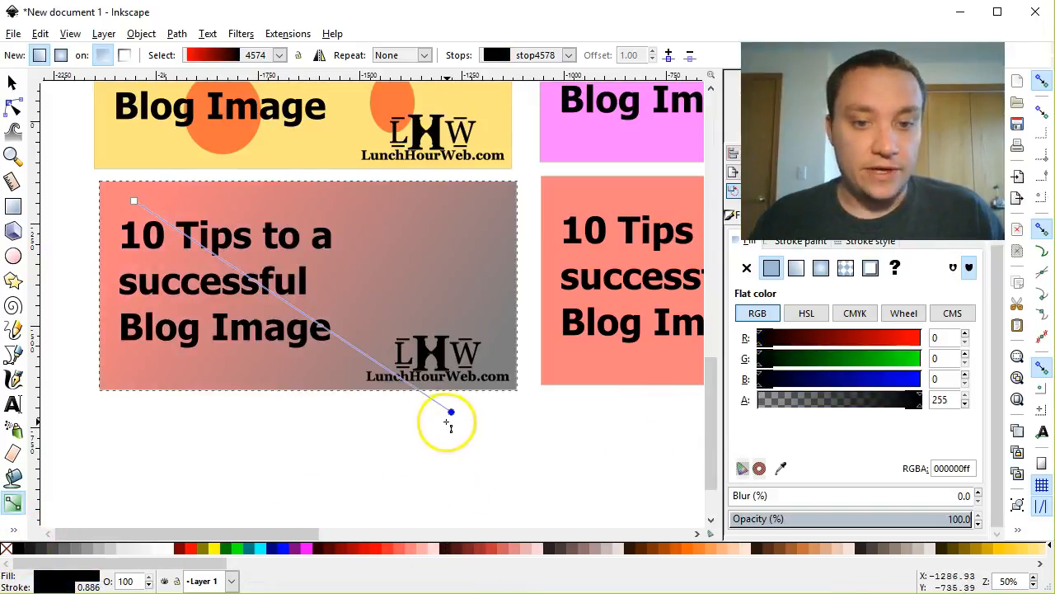
{"action": "mouse_move", "coordinate": [451, 411]}
{"action": "left_mouse_down"}
{"action": "mouse_move", "coordinate": [529, 452]}
{"action": "mouse_move", "coordinate": [451, 412]}
{"action": "left_mouse_up"}
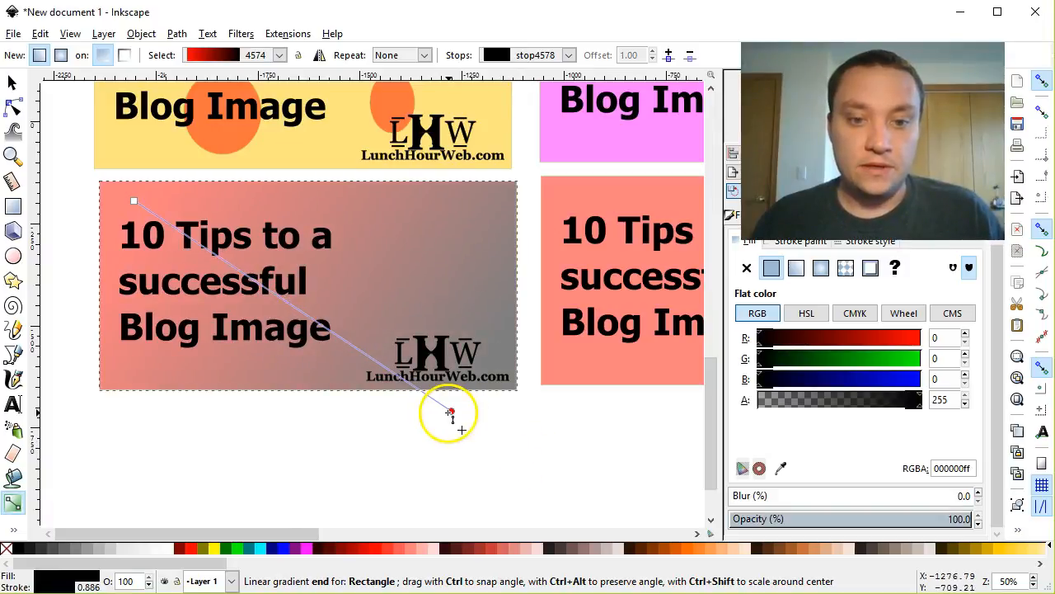
Change the gradient's start stop to blue (#0000FF) and return to the Selector tool
{"action": "left_click", "coordinate": [134, 200]}
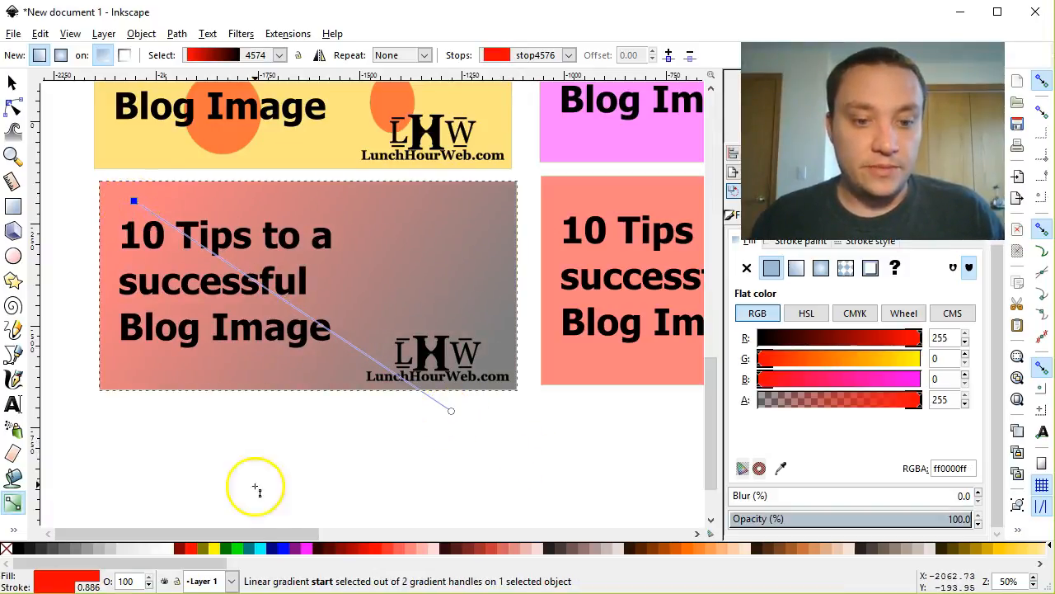
{"action": "left_click", "coordinate": [283, 551]}
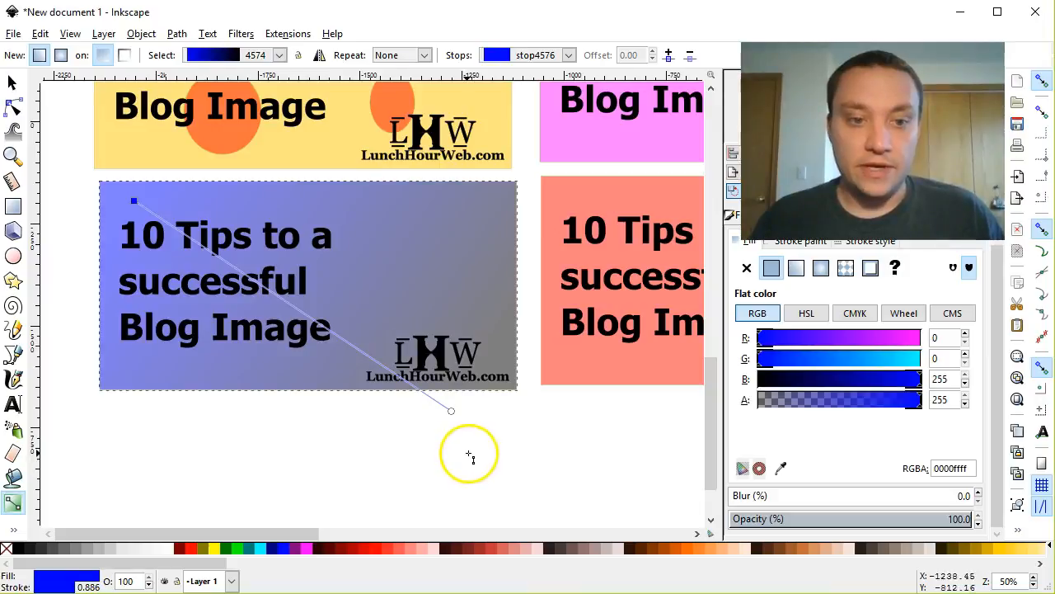
{"action": "left_click", "coordinate": [13, 83]}
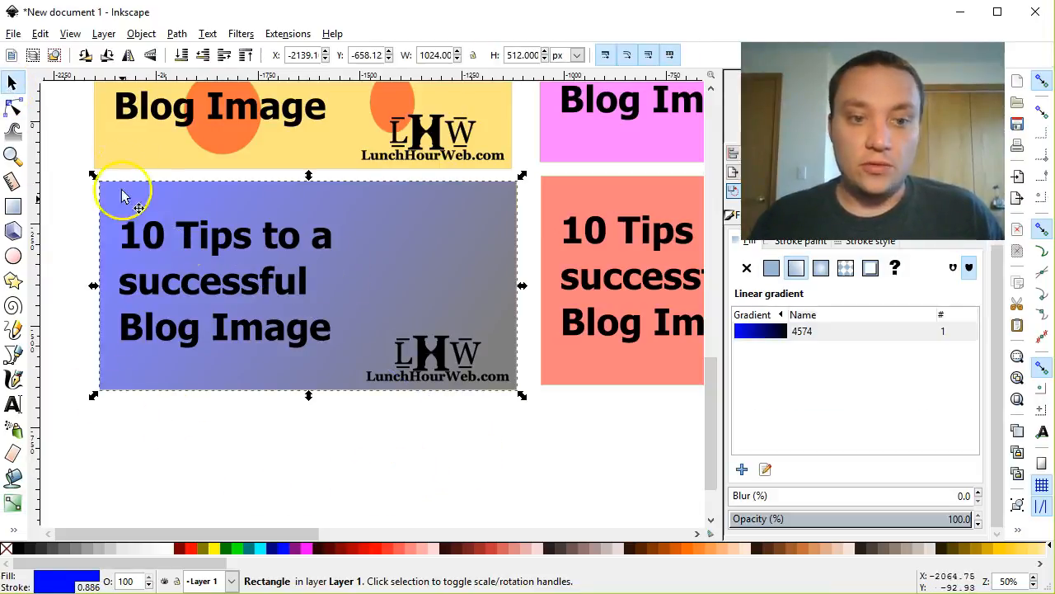
Fill the title text on the blue-to-black gradient image with white and leave nothing selected
{"action": "left_click", "coordinate": [195, 241]}
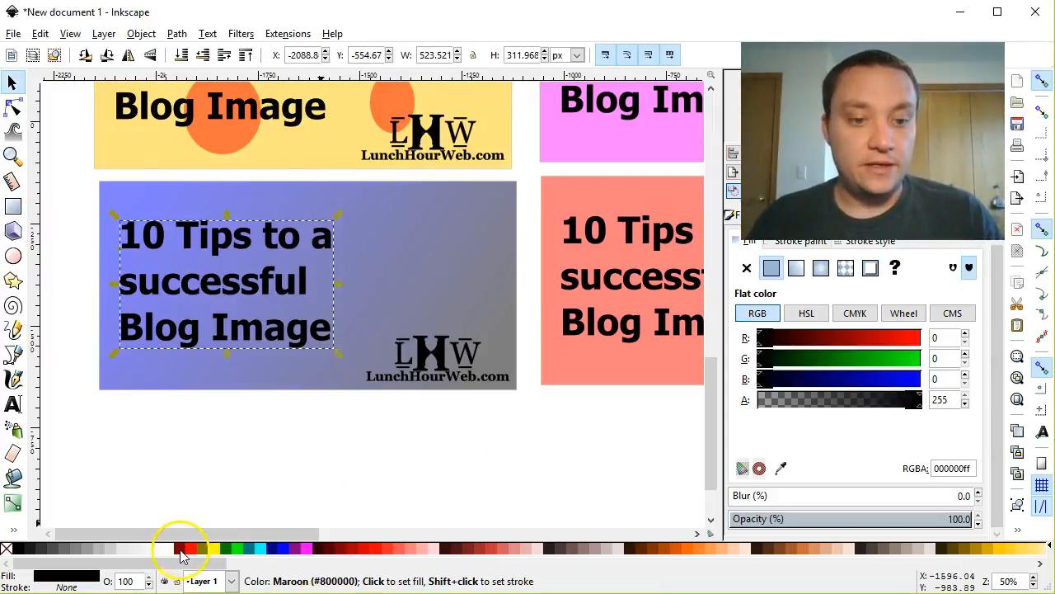
{"action": "left_click", "coordinate": [169, 548]}
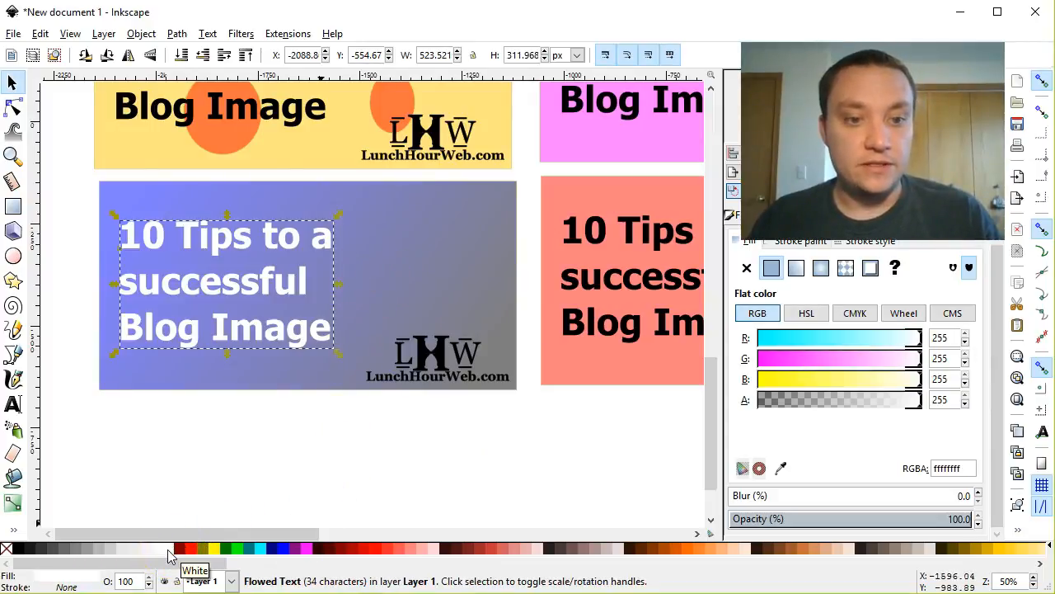
{"action": "left_click", "coordinate": [290, 453]}
{"action": "scroll", "coordinate": [316, 440], "scroll_direction": "down", "scroll_amount": 1}
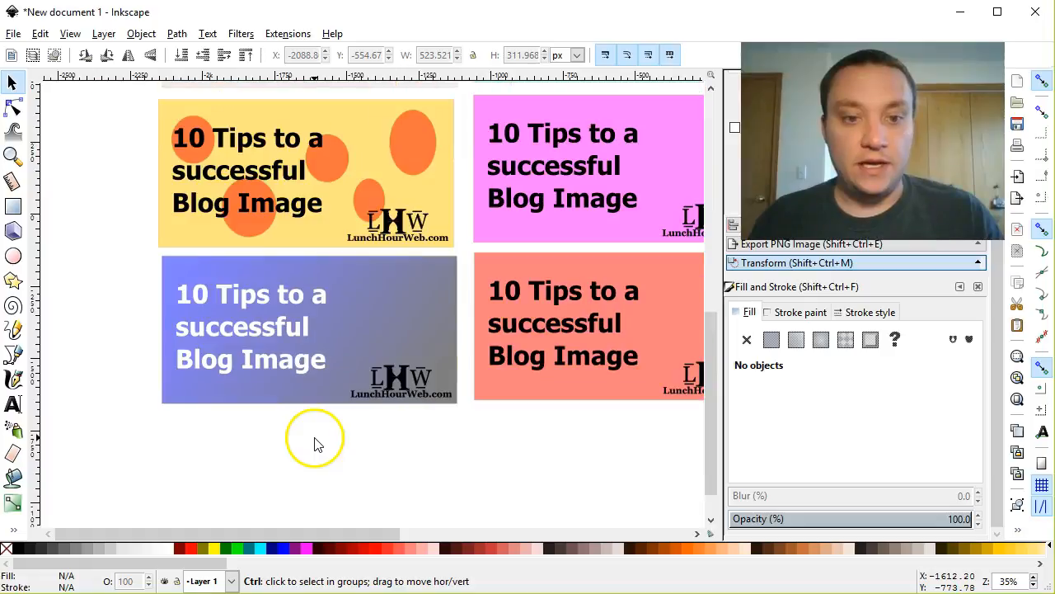
Switch to the browser to view the published blog title image, and return to Inkscape with the Selector tool active
{"action": "key", "text": "alt+Tab"}
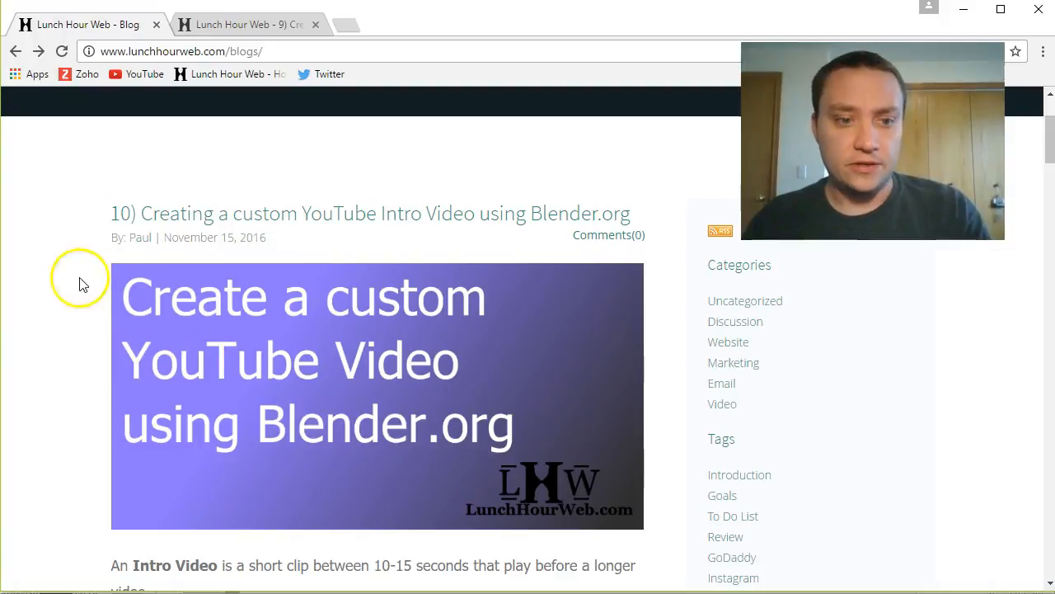
{"action": "key", "text": "alt+Tab"}
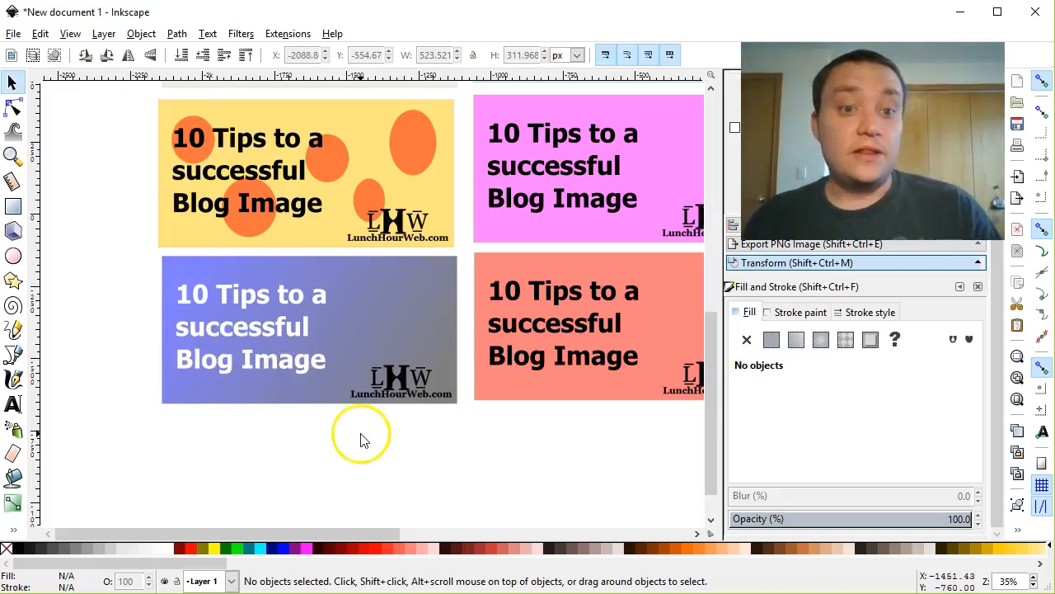
{"action": "left_click", "coordinate": [12, 84]}
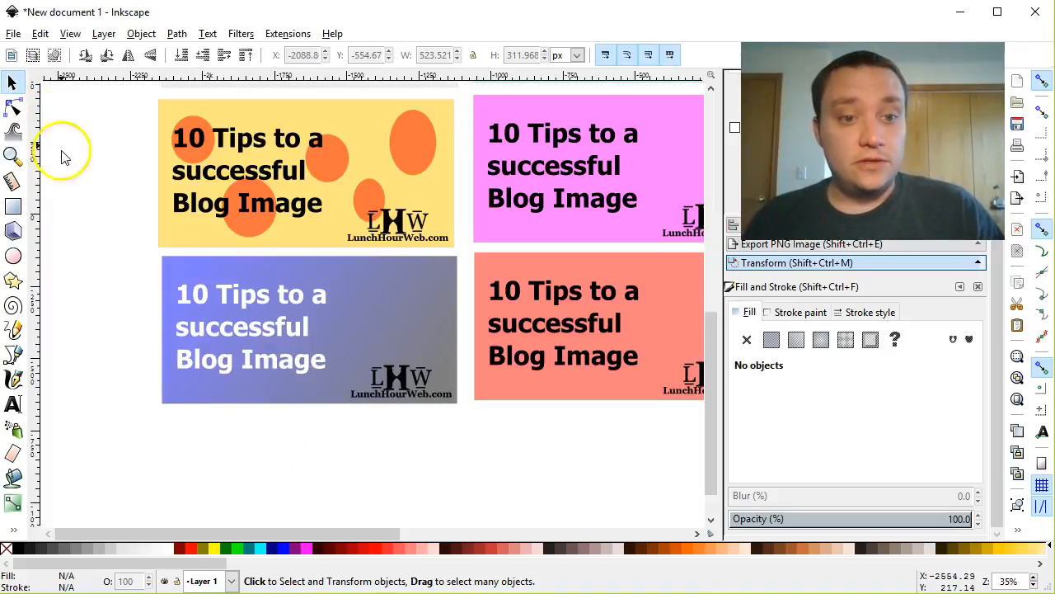
Set up a PNG export of the selected gradient rectangle's area at 1024 by 512 pixels and 90 dpi
{"action": "left_click", "coordinate": [251, 277]}
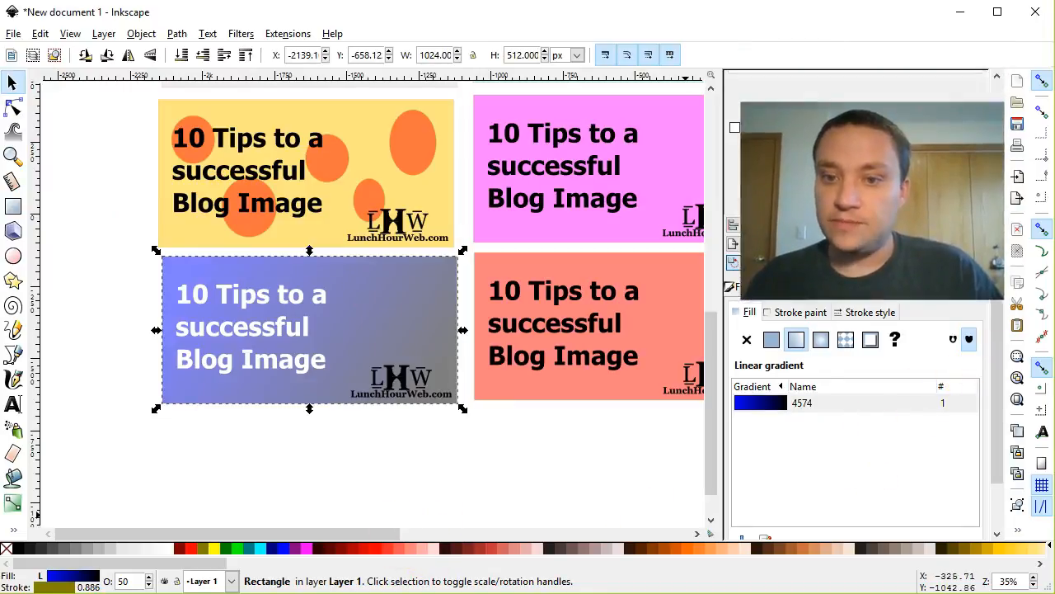
{"action": "left_click", "coordinate": [825, 257]}
{"action": "left_click", "coordinate": [786, 245]}
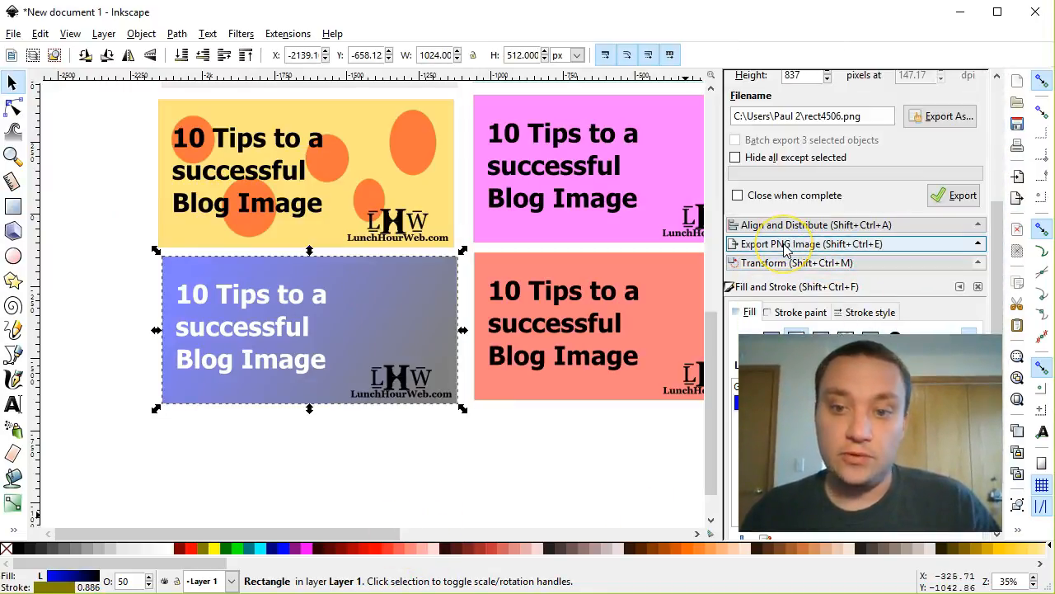
{"action": "left_click_drag", "start_coordinate": [998, 253], "coordinate": [994, 163]}
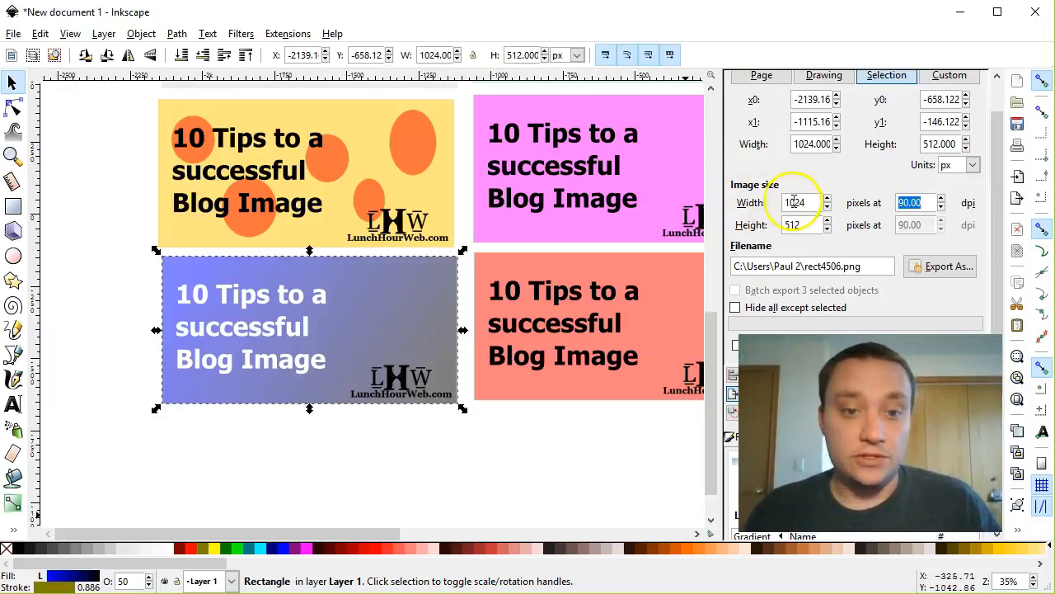
Choose the export location in Lunch Hour Web > Images on the Desktop, creating and opening a new folder named Blog Images
{"action": "left_click", "coordinate": [928, 269]}
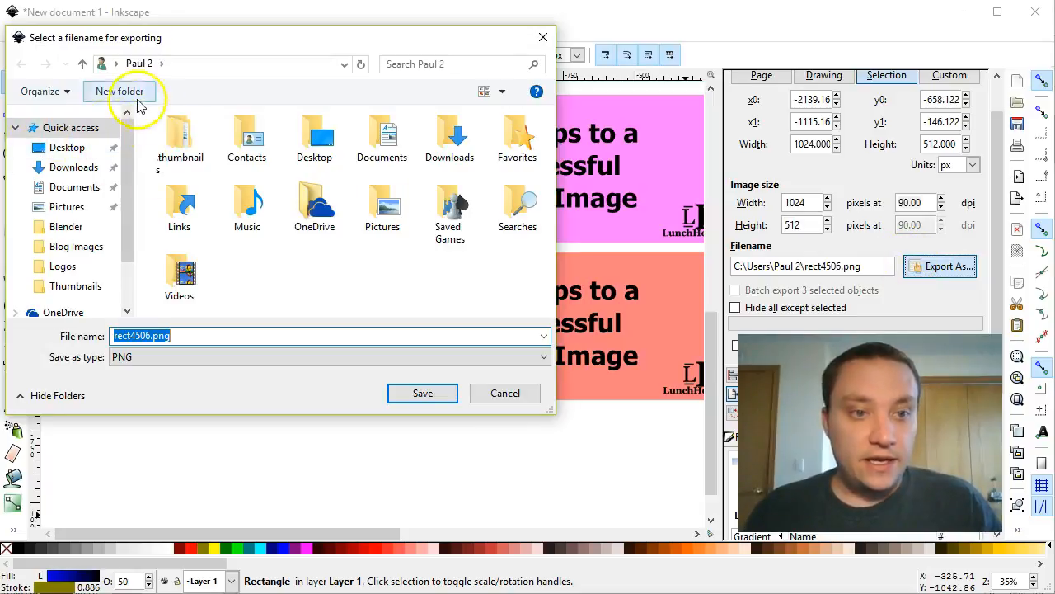
{"action": "left_click", "coordinate": [71, 147]}
{"action": "double_click", "coordinate": [193, 139]}
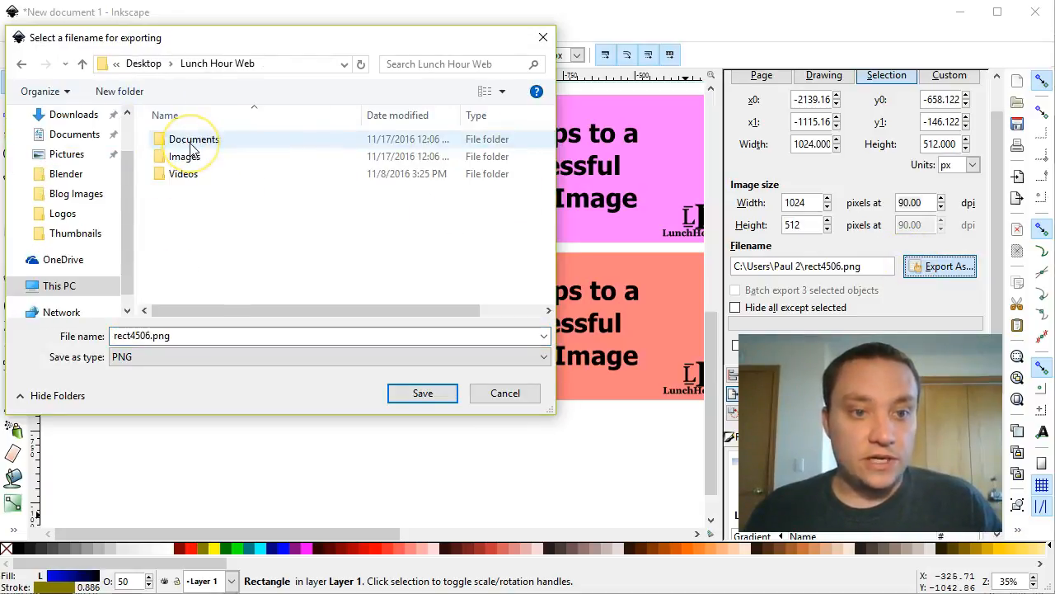
{"action": "double_click", "coordinate": [183, 156]}
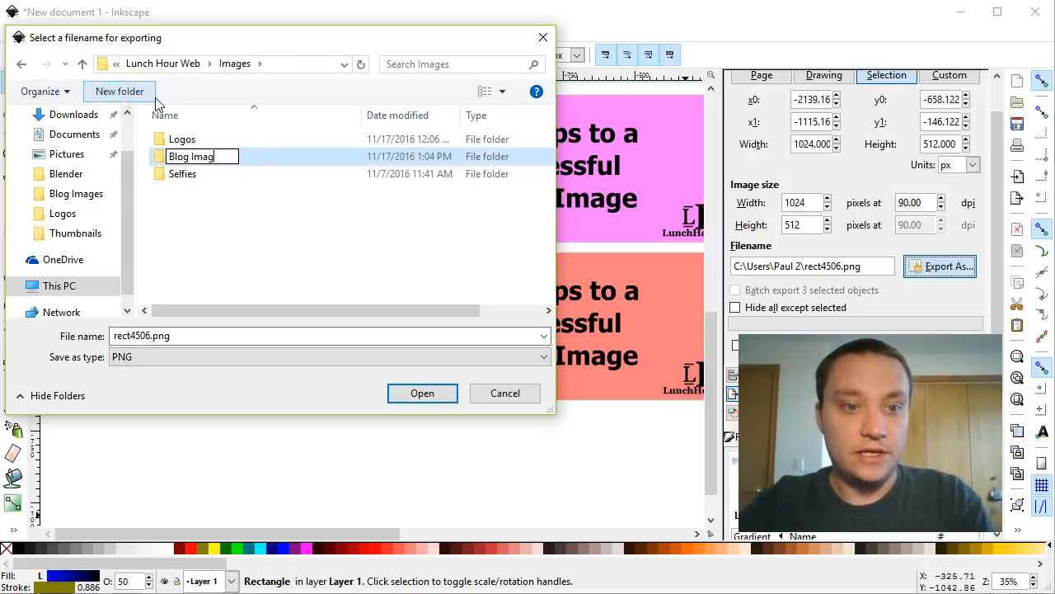
{"action": "type", "text": "es"}
{"action": "key", "text": "Return"}
{"action": "key", "text": "Return"}
Name the export file 10tipsforblogimage.png in the Blog Images folder and export the gradient image as PNG
{"action": "left_click", "coordinate": [137, 335]}
{"action": "left_click", "coordinate": [151, 336]}
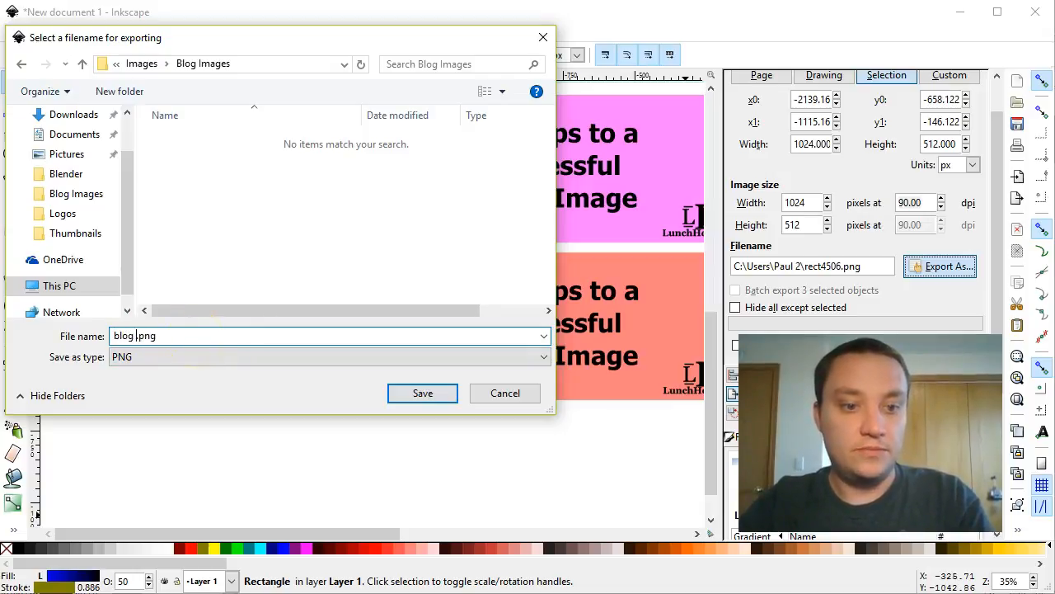
{"action": "left_click_drag", "start_coordinate": [338, 27], "coordinate": [597, 80]}
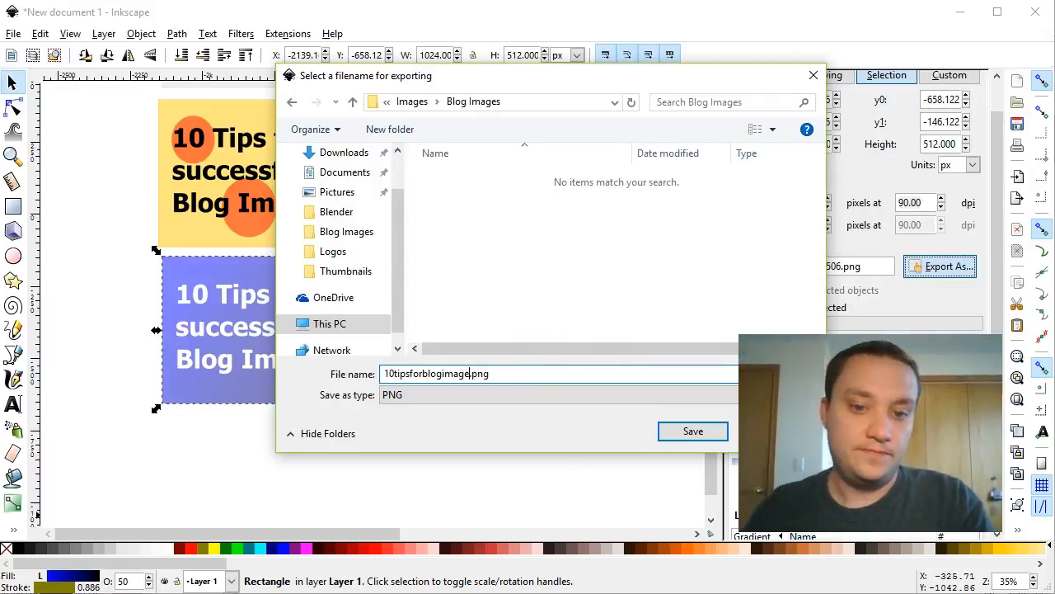
{"action": "left_click", "coordinate": [693, 433]}
{"action": "scroll", "coordinate": [985, 258], "scroll_direction": "down", "scroll_amount": 3}
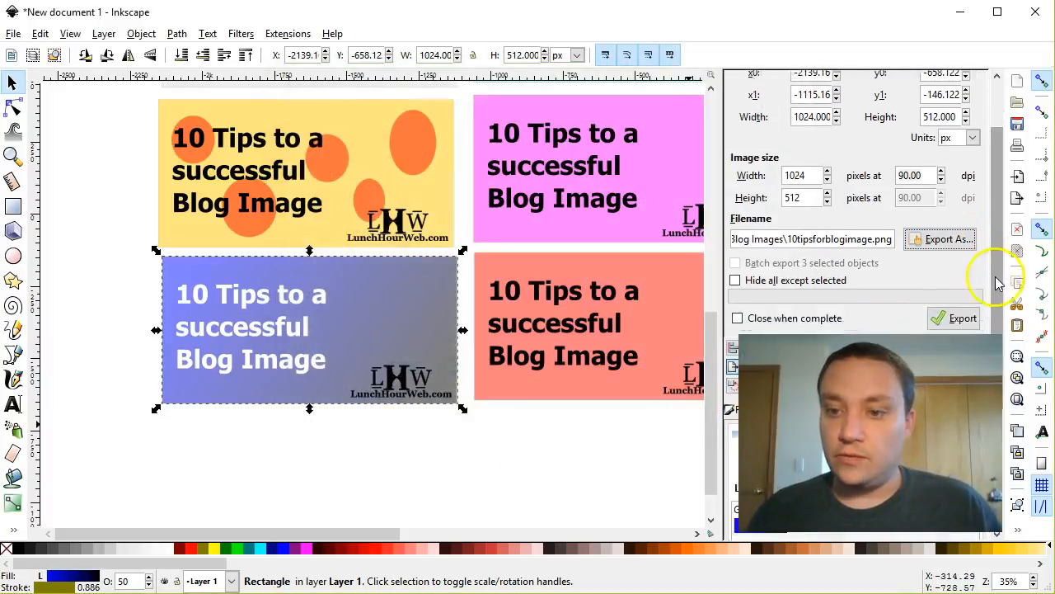
{"action": "left_click", "coordinate": [953, 246]}
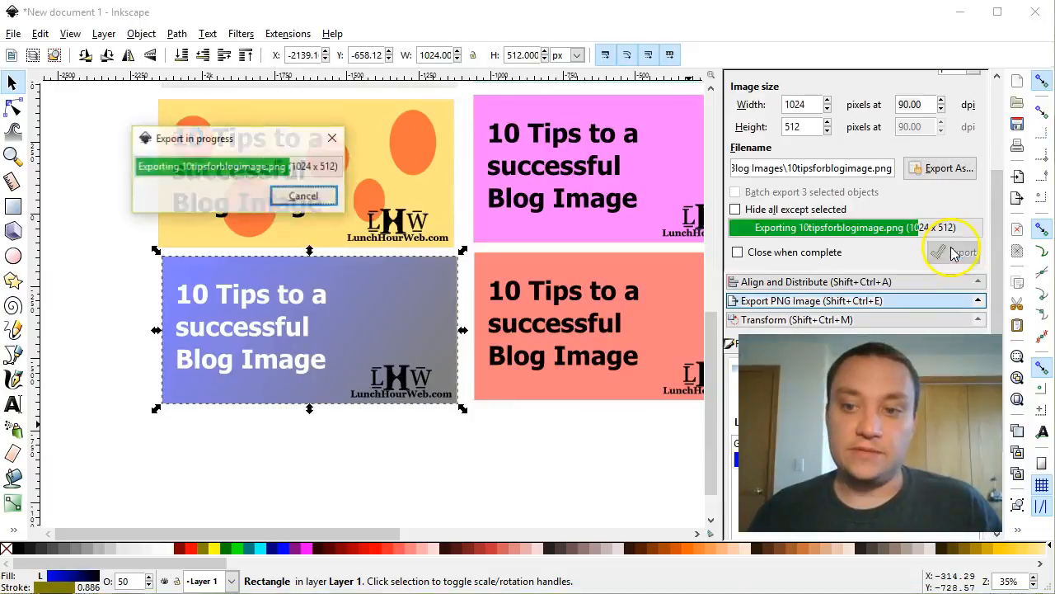
Switch to File Explorer, open 10tipsforblogimage.png from the Blog Images folder in Paint to check it, and close Paint
{"action": "left_click", "coordinate": [183, 592]}
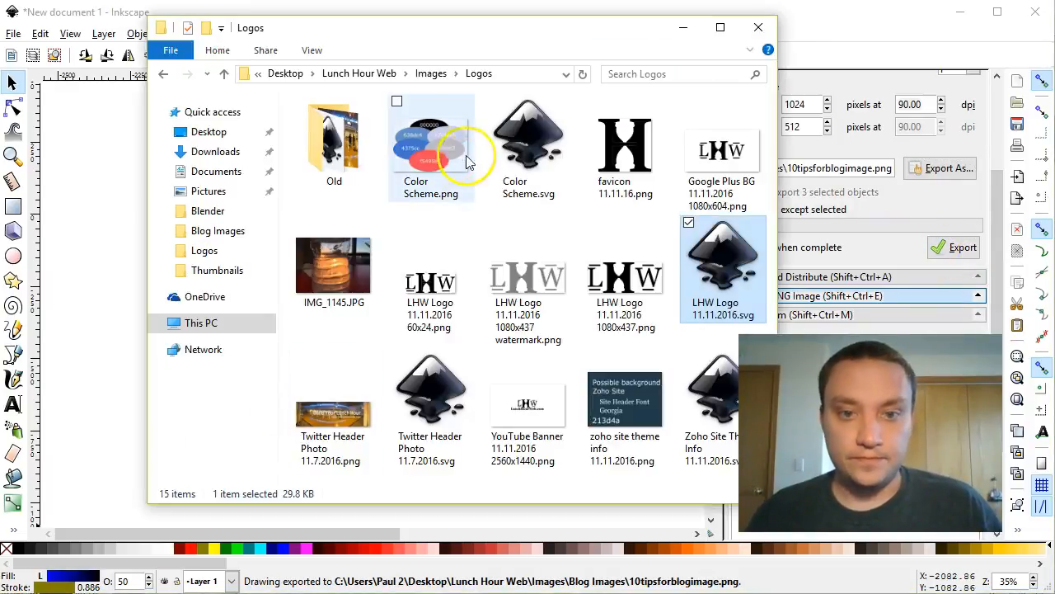
{"action": "left_click", "coordinate": [392, 77]}
{"action": "double_click", "coordinate": [329, 140]}
{"action": "double_click", "coordinate": [359, 125]}
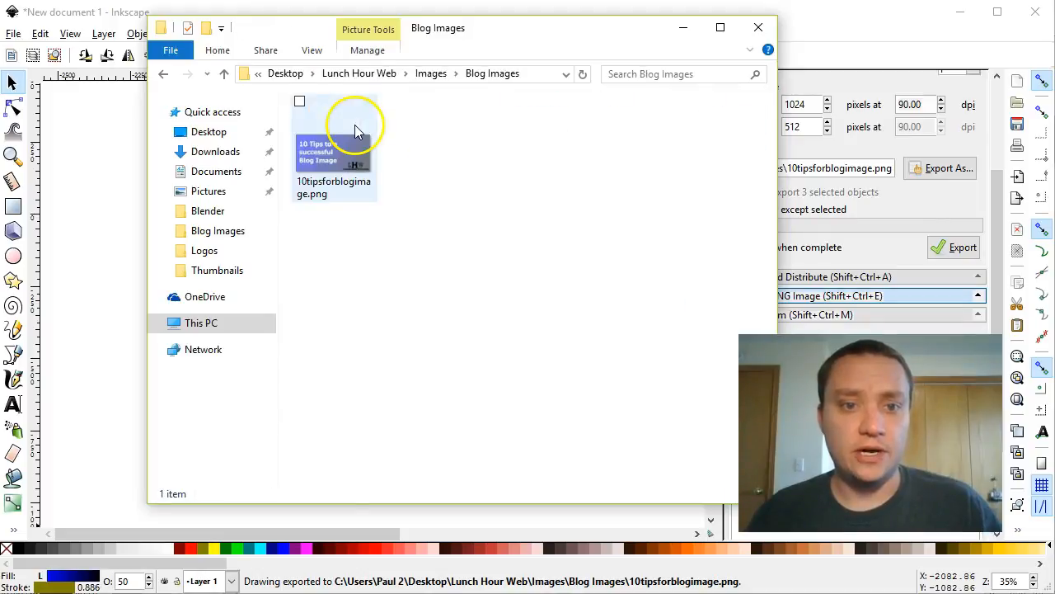
{"action": "double_click", "coordinate": [357, 152]}
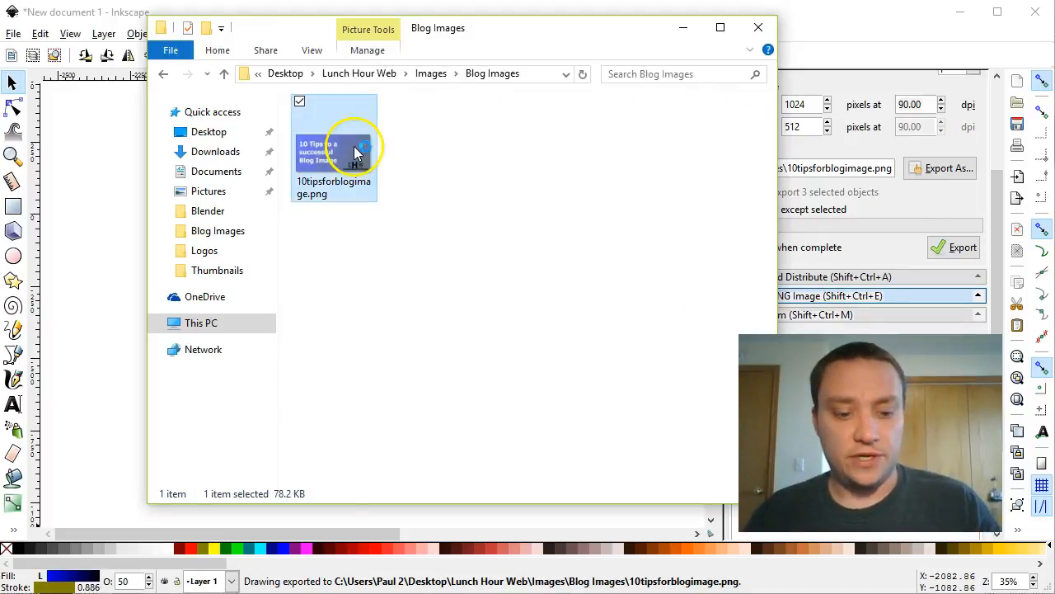
{"action": "scroll", "coordinate": [660, 278], "scroll_direction": "down", "scroll_amount": 1}
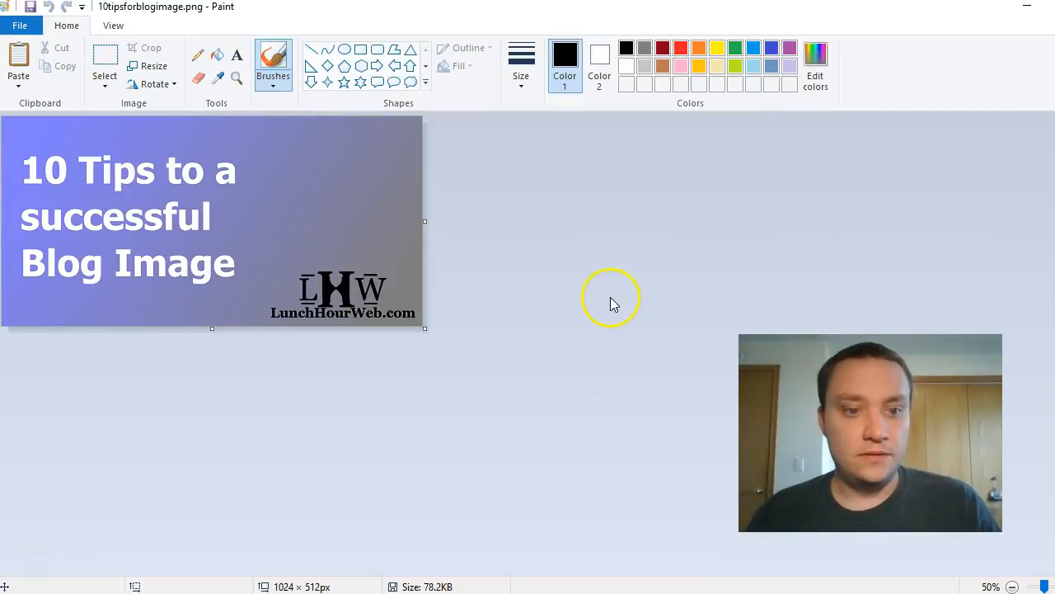
{"action": "scroll", "coordinate": [610, 302], "scroll_direction": "up", "scroll_amount": 1}
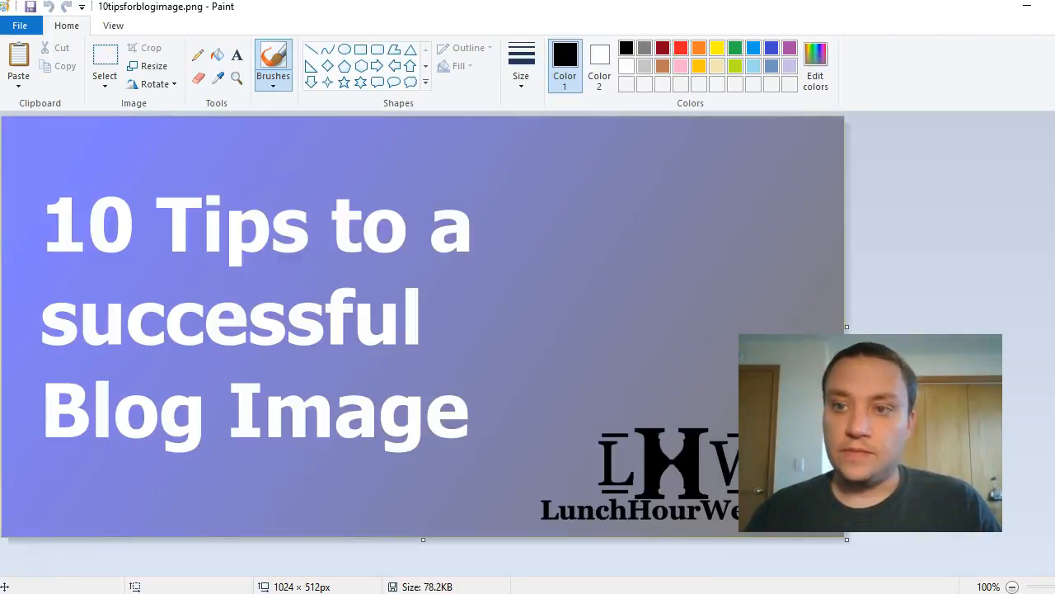
{"action": "key", "text": "alt+F4"}
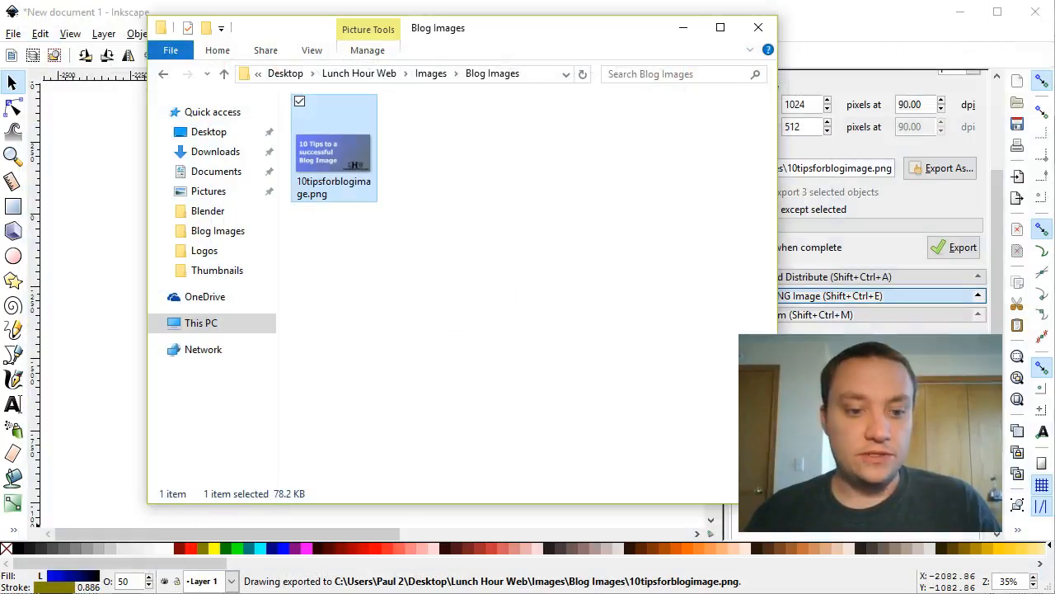
Open a new Chrome window, go to the bookmarked Zoho site and launch Sites from its apps page
{"action": "middle_click", "coordinate": [181, 593]}
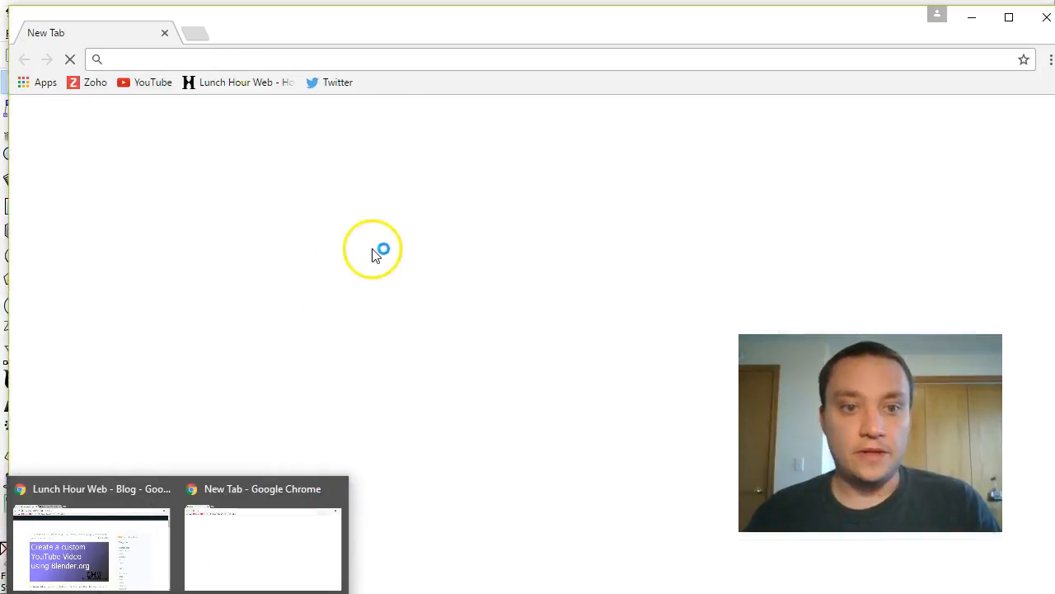
{"action": "left_click_drag", "start_coordinate": [518, 20], "coordinate": [504, 14]}
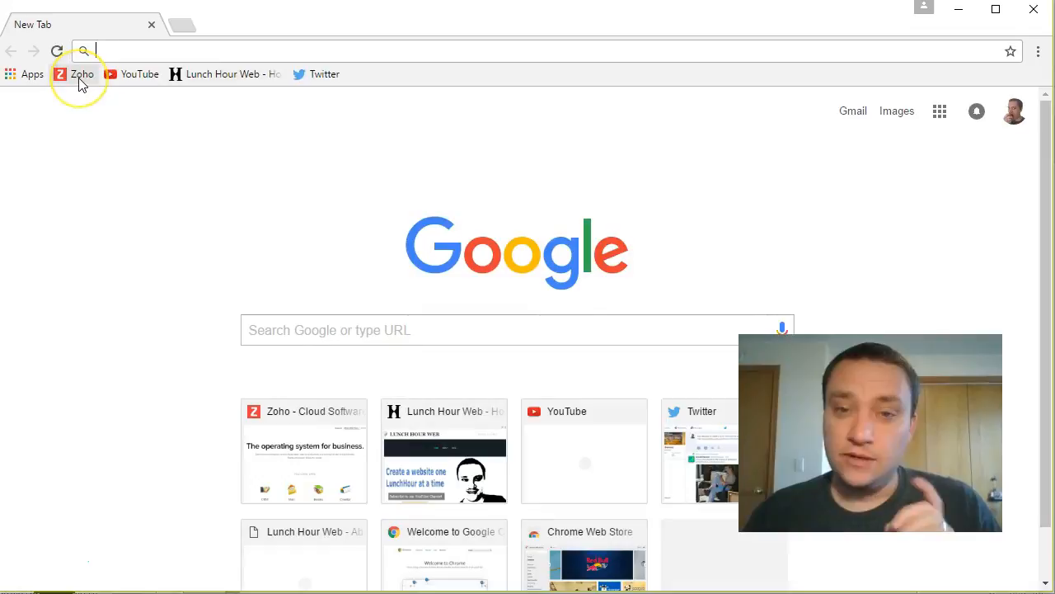
{"action": "left_click", "coordinate": [80, 79]}
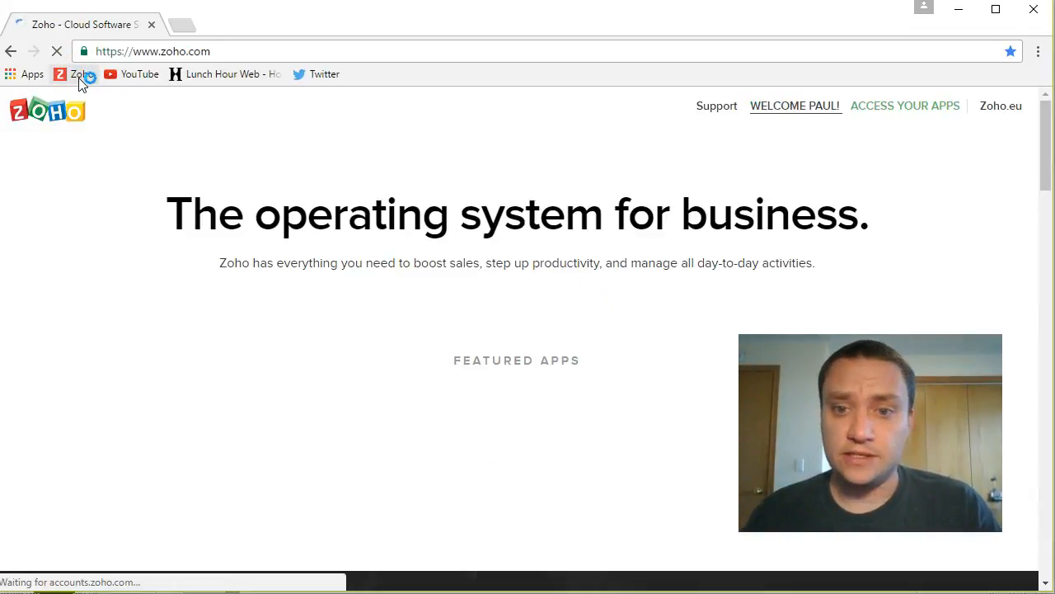
{"action": "left_click", "coordinate": [905, 116]}
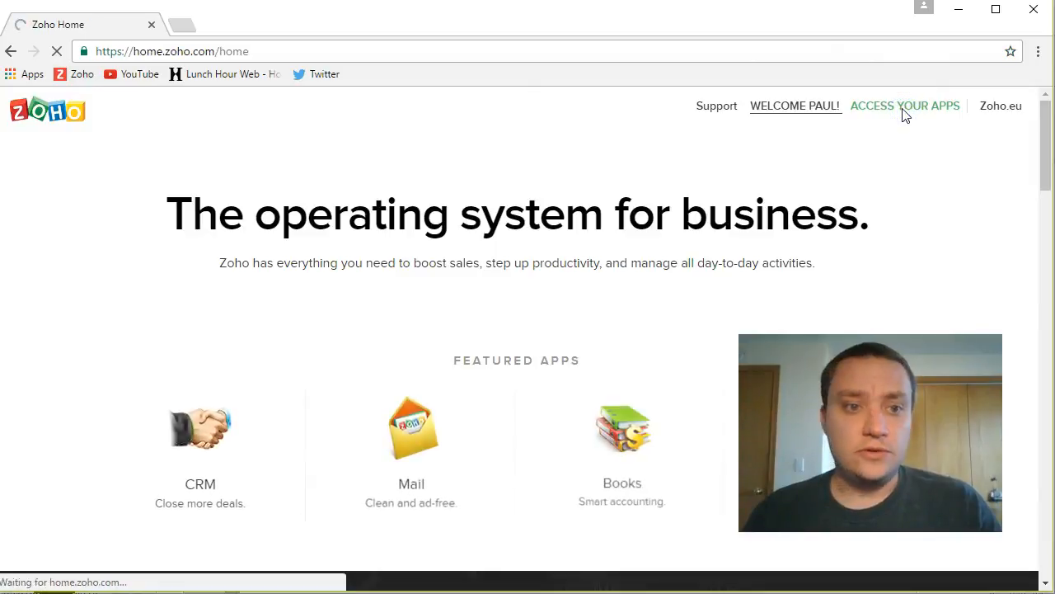
{"action": "scroll", "coordinate": [311, 372], "scroll_direction": "down", "scroll_amount": 1}
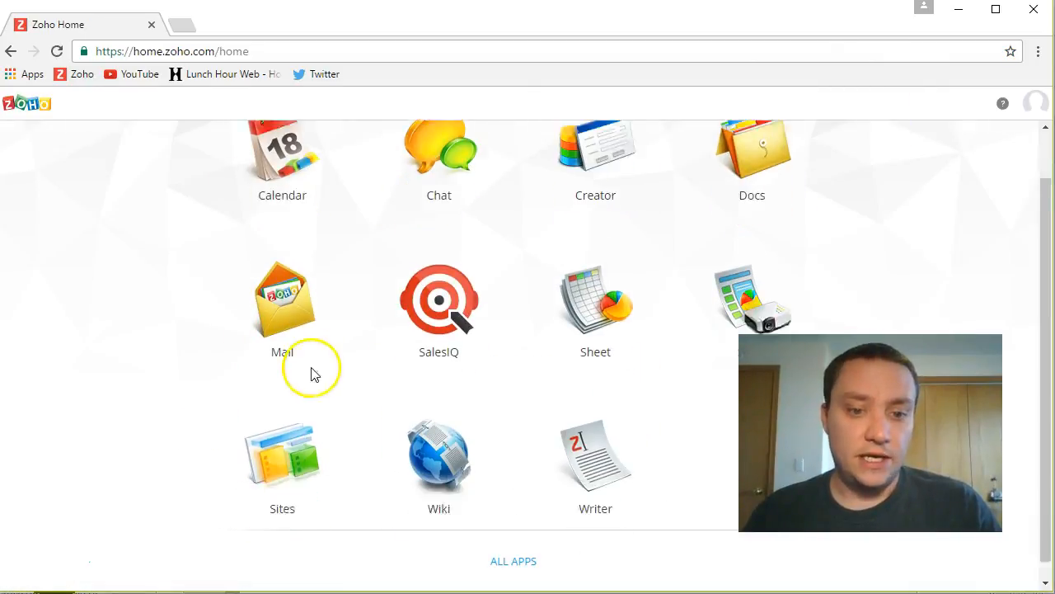
{"action": "left_click", "coordinate": [291, 430]}
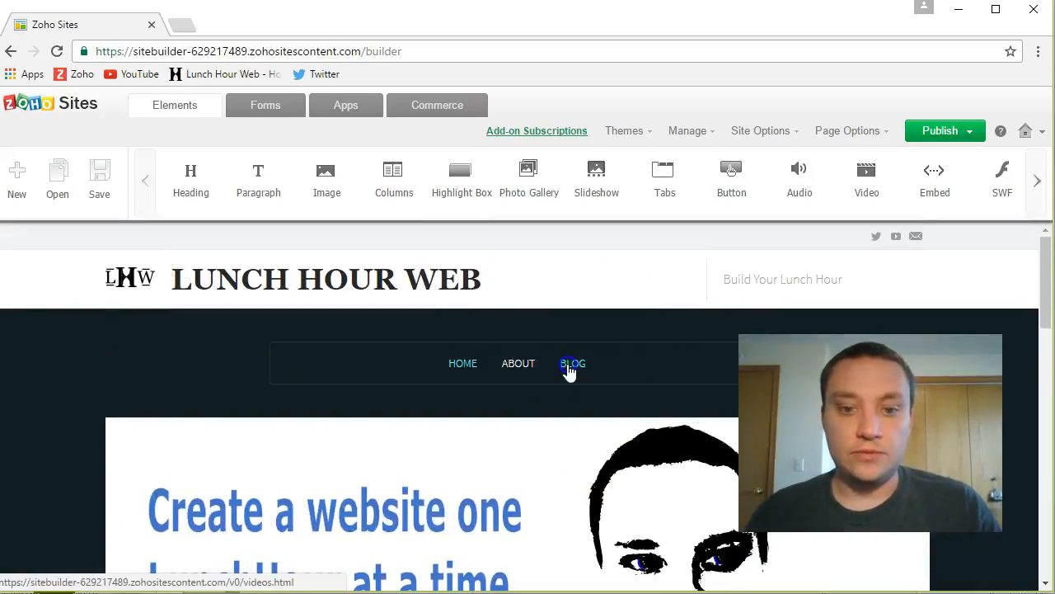
Open the website's Blog page in the site builder and look through the posts down to the Word document template post
{"action": "left_click", "coordinate": [568, 370]}
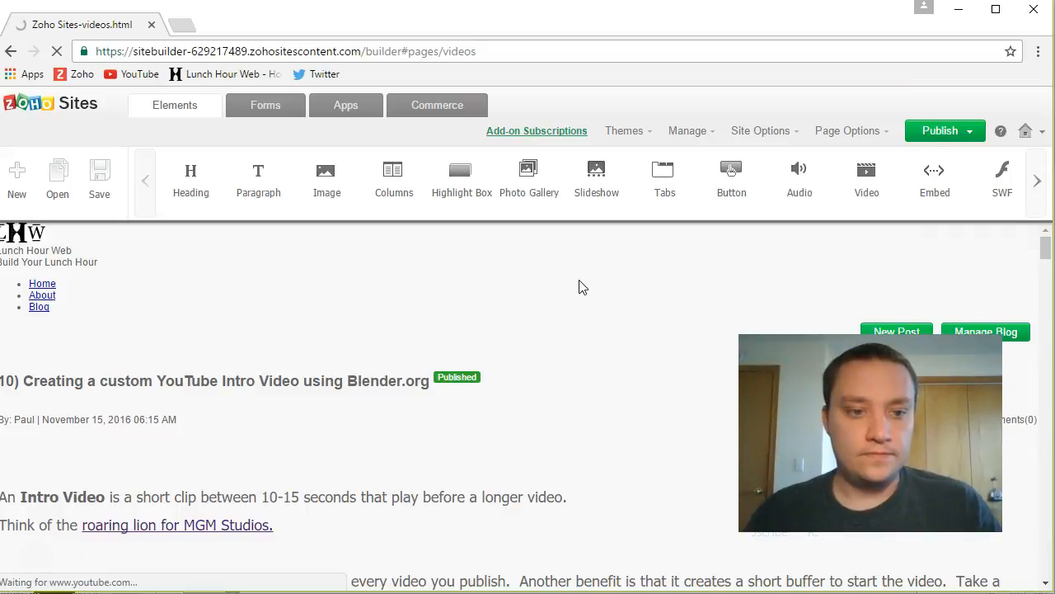
{"action": "scroll", "coordinate": [572, 295], "scroll_direction": "down", "scroll_amount": 3}
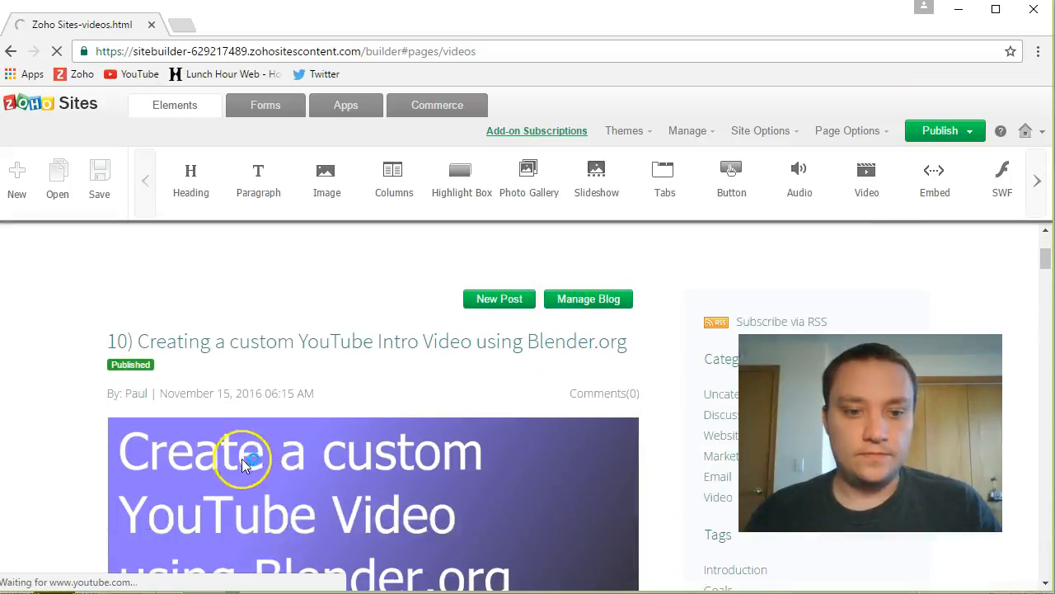
{"action": "scroll", "coordinate": [244, 464], "scroll_direction": "down", "scroll_amount": 4}
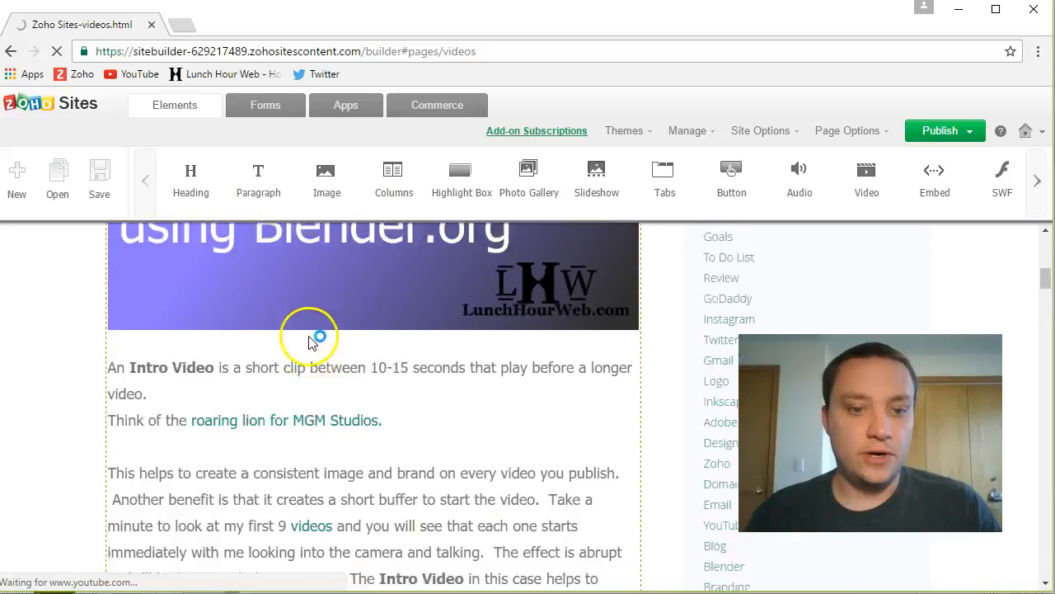
{"action": "scroll", "coordinate": [309, 342], "scroll_direction": "down", "scroll_amount": 15}
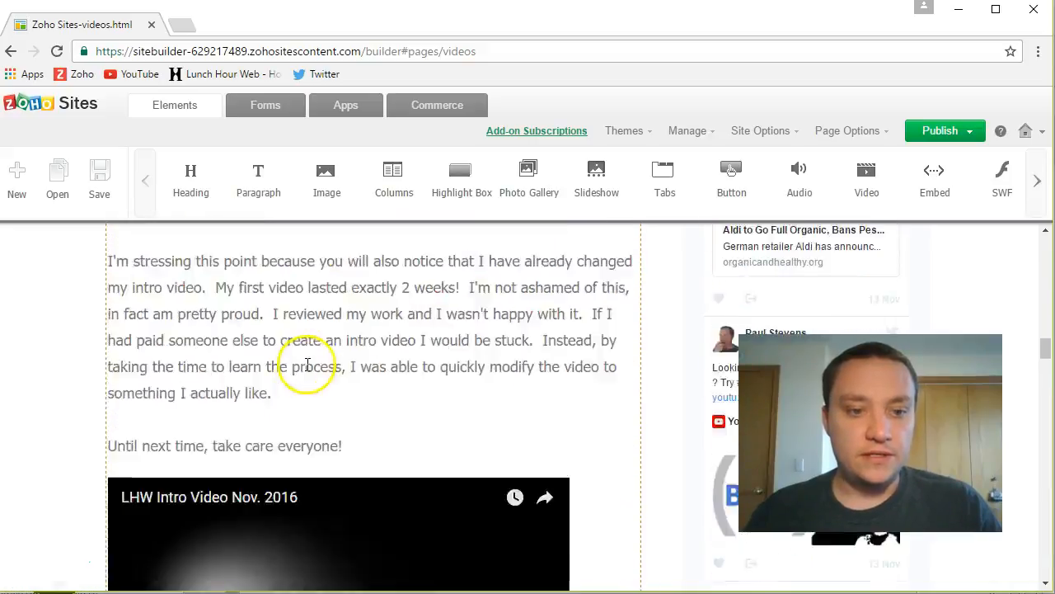
{"action": "scroll", "coordinate": [307, 366], "scroll_direction": "down", "scroll_amount": 6}
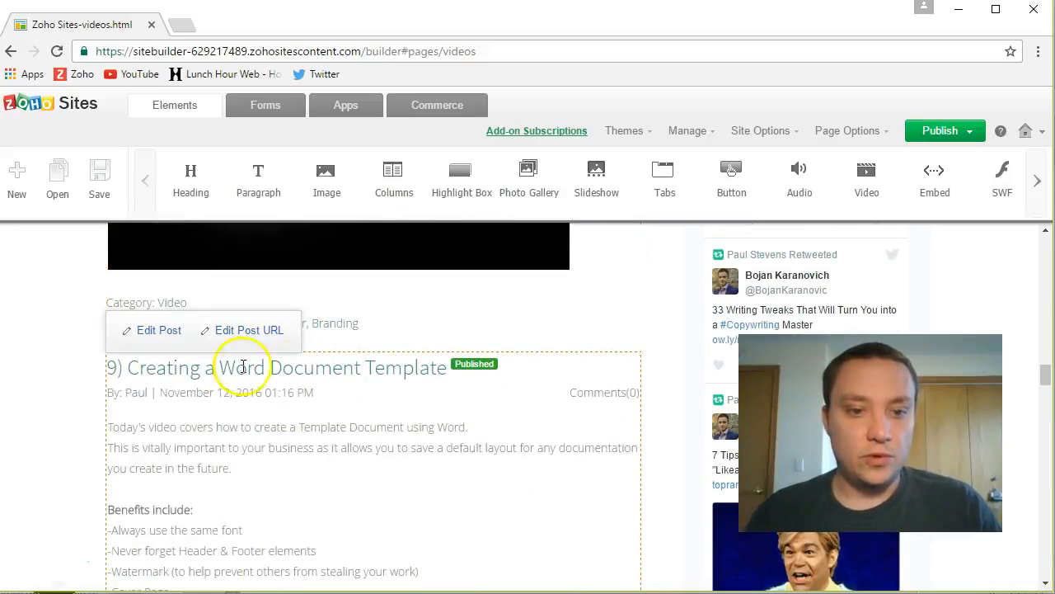
Return to the blog images document in Inkscape and replace the magenta image's title text with "Word Document Template"
{"action": "key", "text": "alt+Tab"}
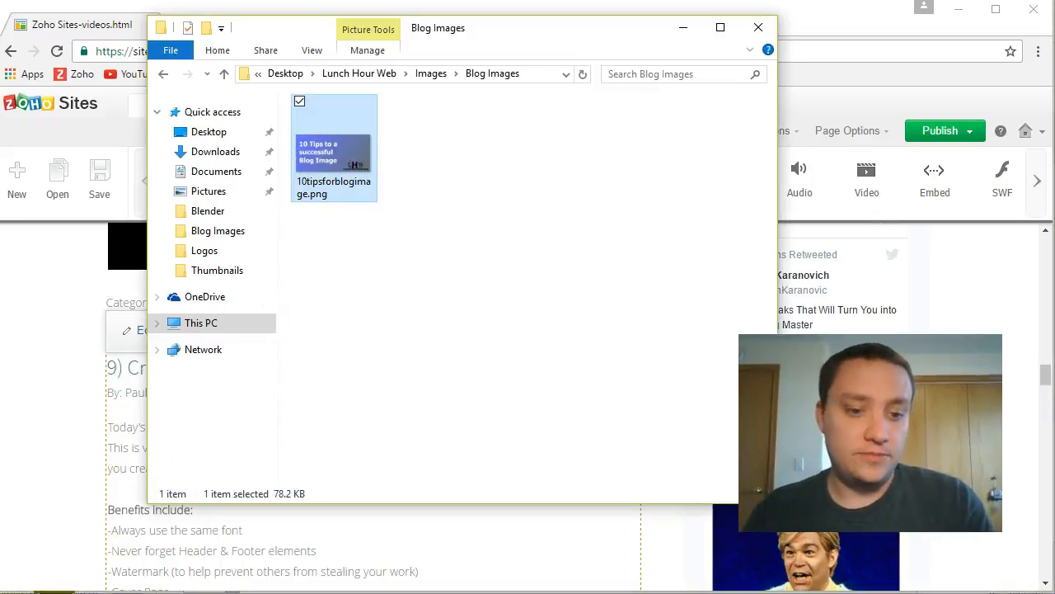
{"action": "left_click", "coordinate": [247, 556]}
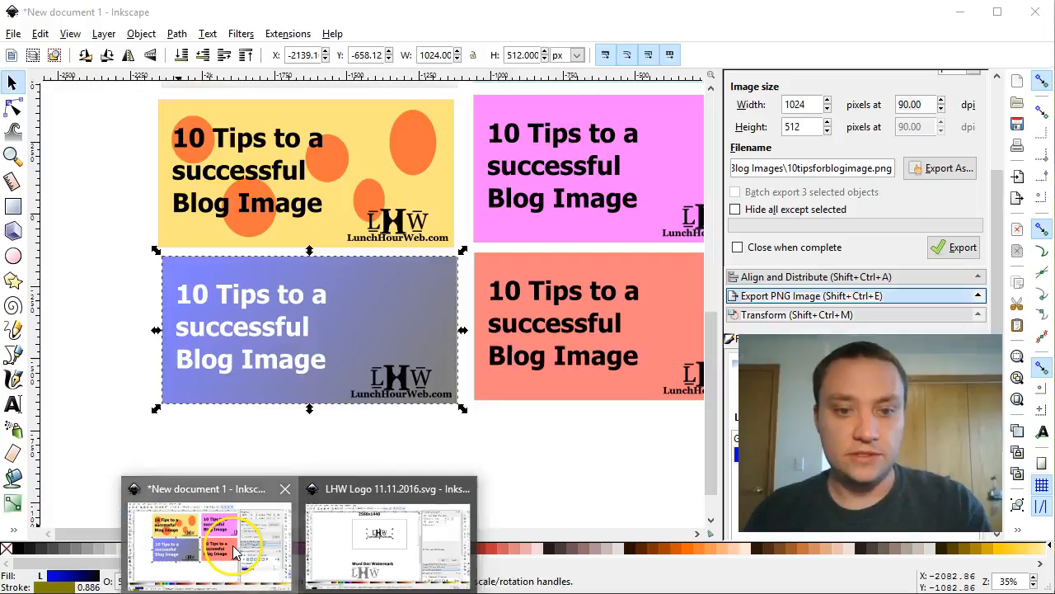
{"action": "scroll", "coordinate": [365, 432], "scroll_direction": "up", "scroll_amount": 3}
{"action": "left_click_drag", "start_coordinate": [365, 532], "coordinate": [492, 534]}
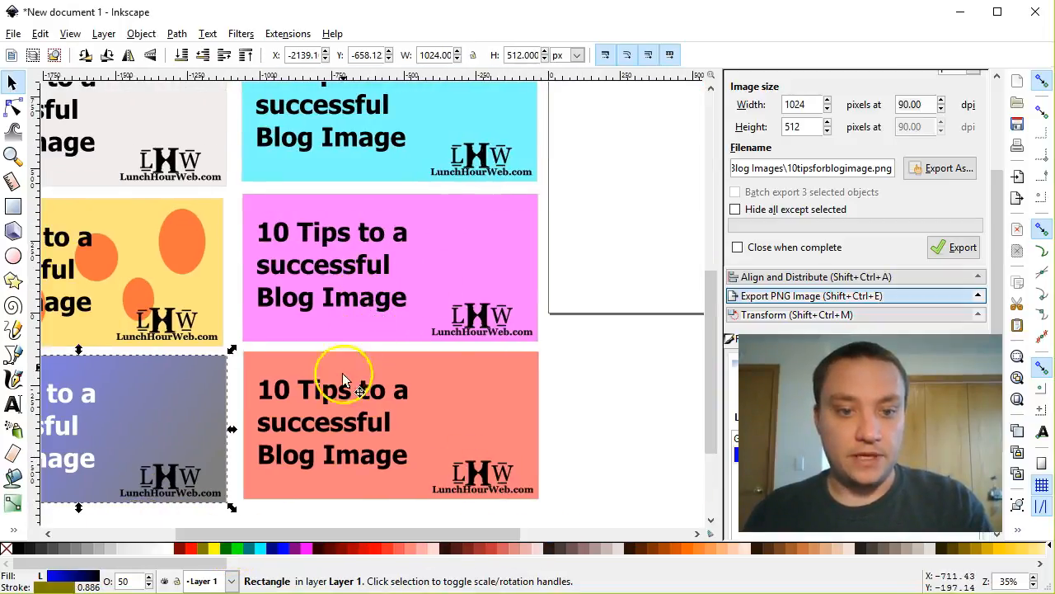
{"action": "scroll", "coordinate": [376, 239], "scroll_direction": "up", "scroll_amount": 2}
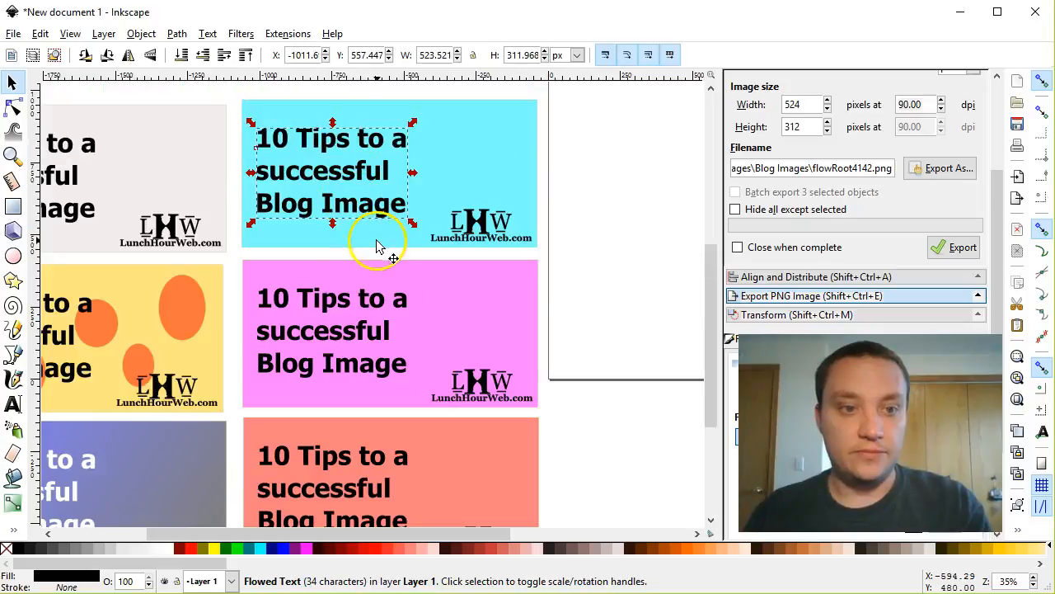
{"action": "left_click", "coordinate": [326, 312]}
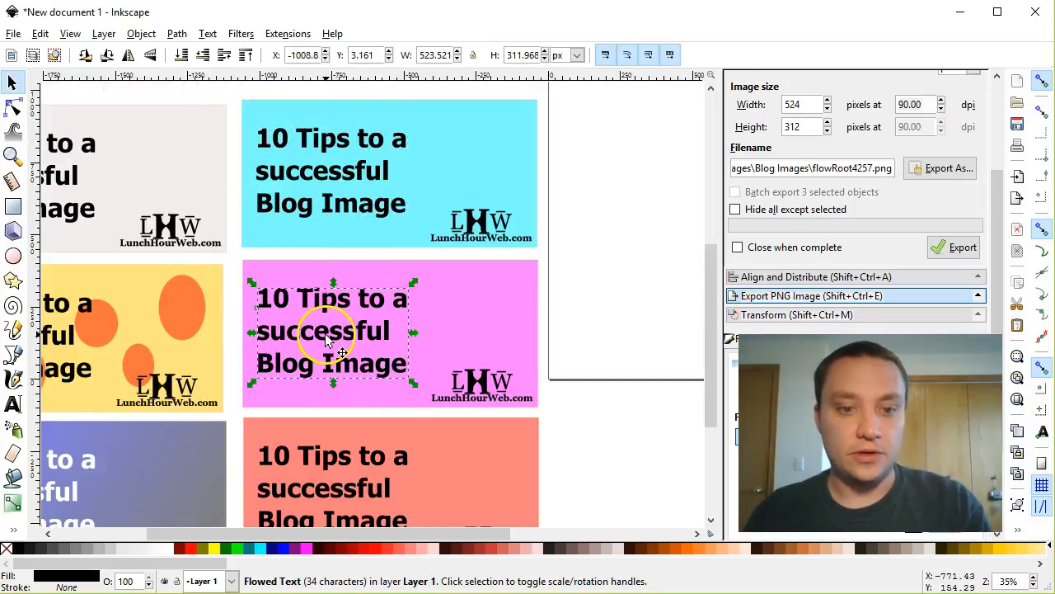
{"action": "double_click", "coordinate": [329, 328]}
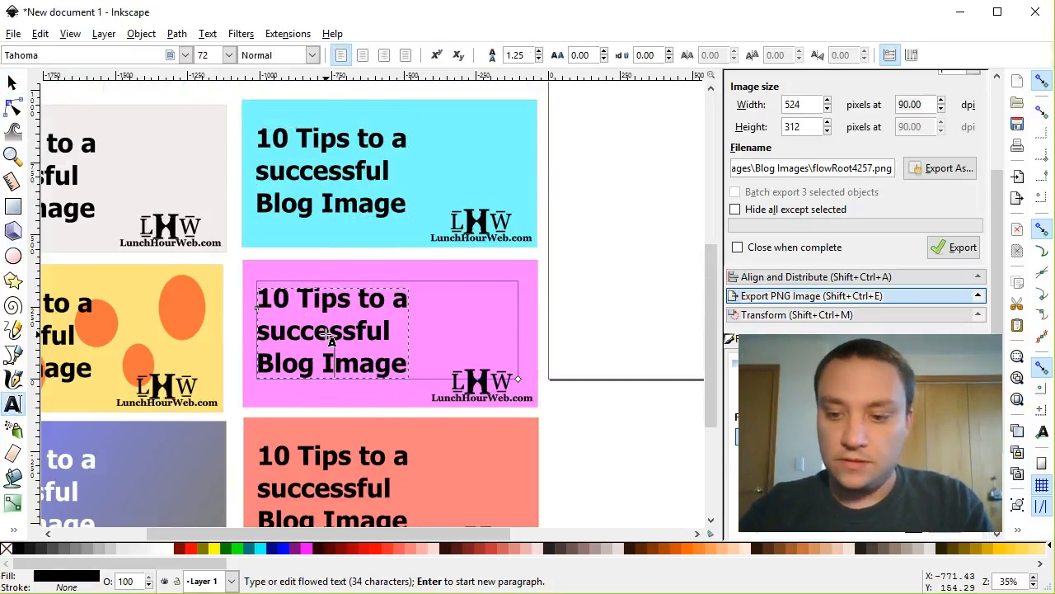
{"action": "key", "text": "End"}
{"action": "key", "text": "shift+Home"}
{"action": "key", "text": "shift+Up"}
{"action": "key", "text": "ctrl+a"}
{"action": "type", "text": "W"}
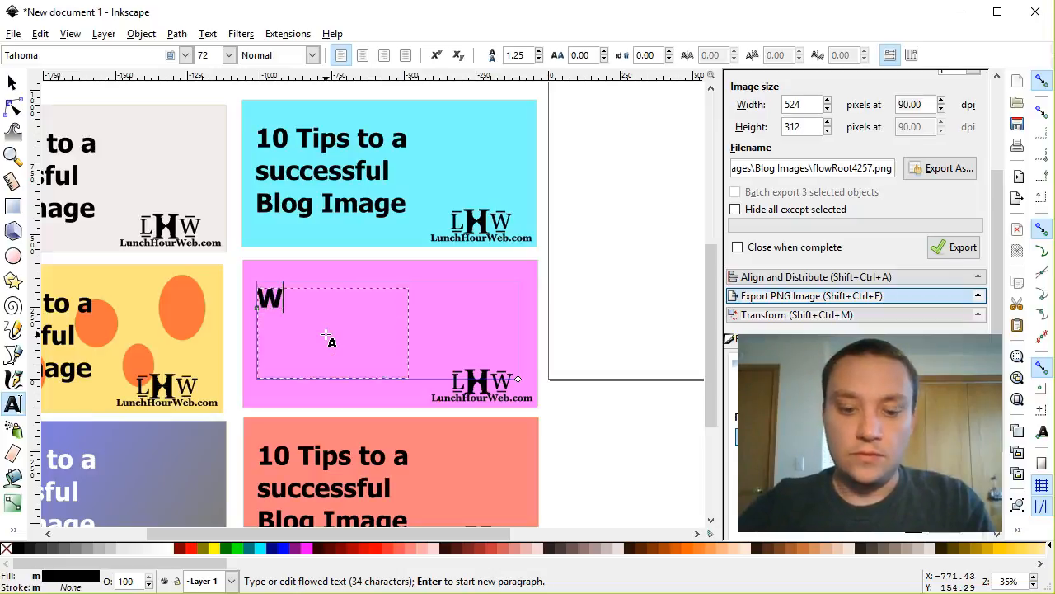
{"action": "type", "text": "ord Document Template"}
Add the line "How To:" and the words "Create a" before the magenta image's title, and enlarge the text frame to fit
{"action": "key", "text": "ctrl+Home"}
{"action": "type", "text": "How TO:"}
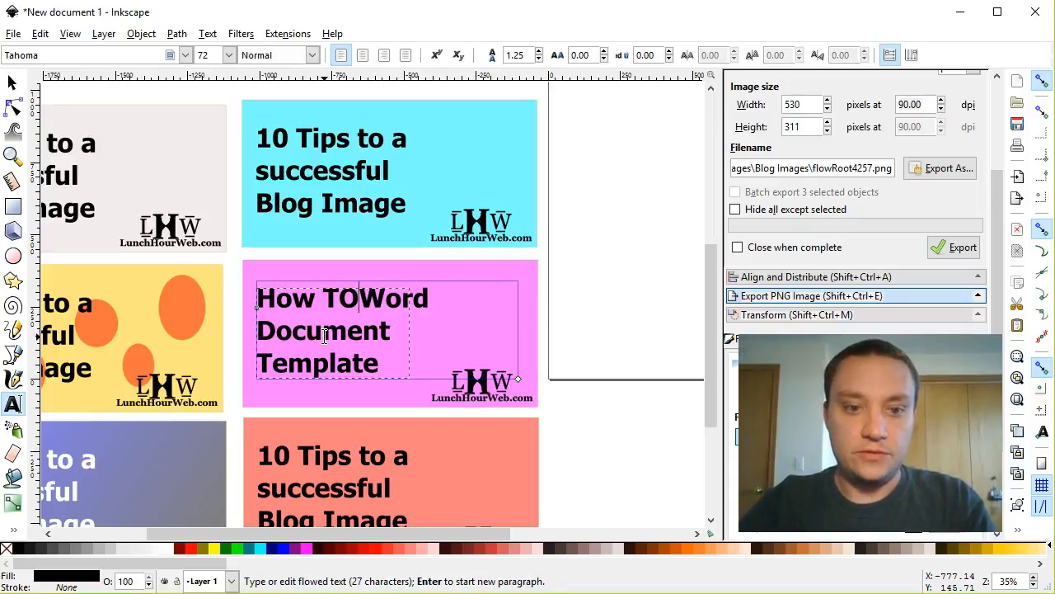
{"action": "key", "text": "BackSpace"}
{"action": "key", "text": "BackSpace"}
{"action": "key", "text": "BackSpace"}
{"action": "type", "text": "o:"}
{"action": "key", "text": "Return"}
{"action": "type", "text": "Cre"}
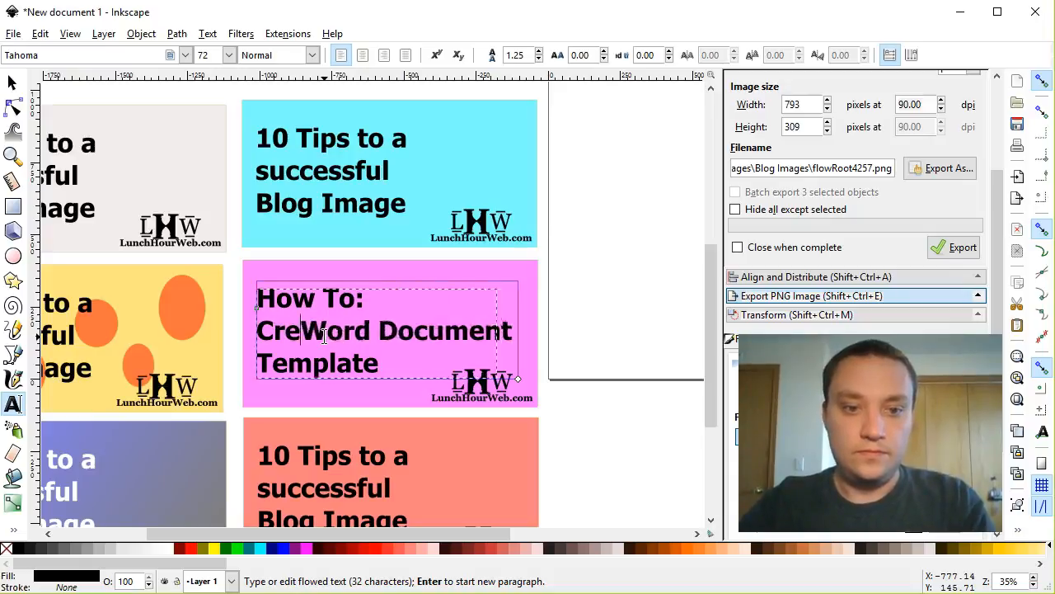
{"action": "type", "text": "ate a Word"}
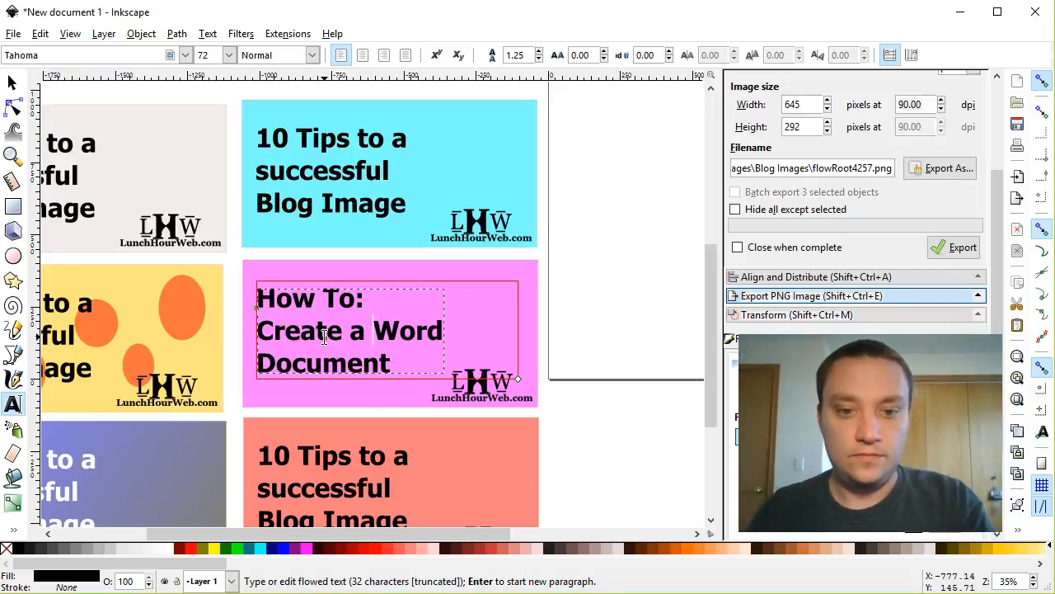
{"action": "mouse_move", "coordinate": [517, 378]}
{"action": "left_mouse_down"}
{"action": "mouse_move", "coordinate": [527, 419]}
{"action": "mouse_move", "coordinate": [521, 396]}
{"action": "left_mouse_up"}
{"action": "left_click", "coordinate": [12, 83]}
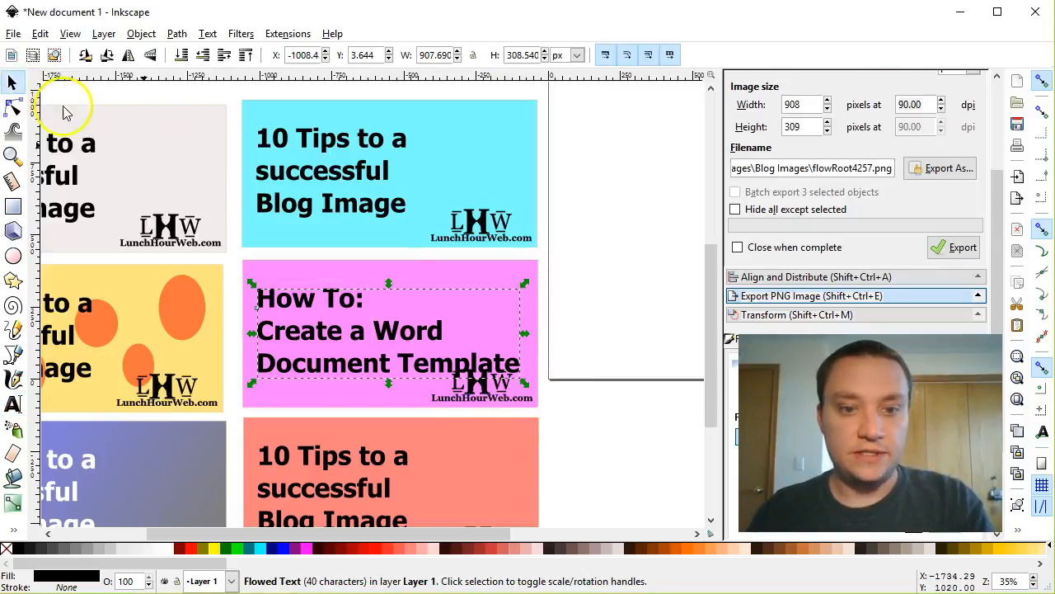
Move the magenta image's title text slightly up and left, clear of the logo, and select the magenta background rectangle
{"action": "left_click", "coordinate": [332, 323], "text": "alt"}
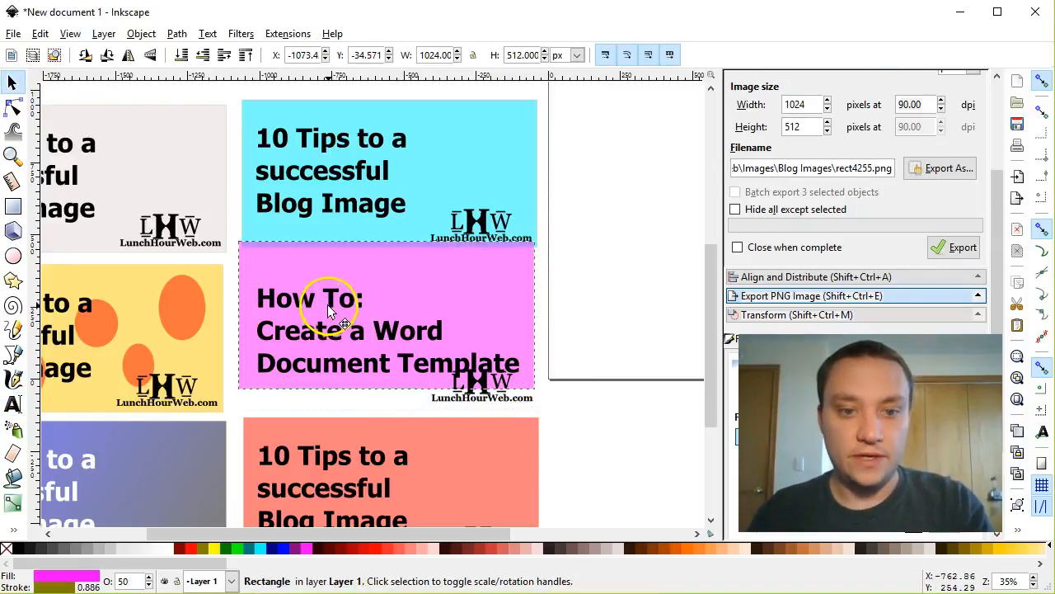
{"action": "mouse_move", "coordinate": [330, 326]}
{"action": "left_mouse_down"}
{"action": "mouse_move", "coordinate": [332, 335]}
{"action": "mouse_move", "coordinate": [294, 306]}
{"action": "mouse_move", "coordinate": [314, 322]}
{"action": "left_mouse_up"}
{"action": "left_click", "coordinate": [332, 338]}
{"action": "left_click", "coordinate": [565, 440]}
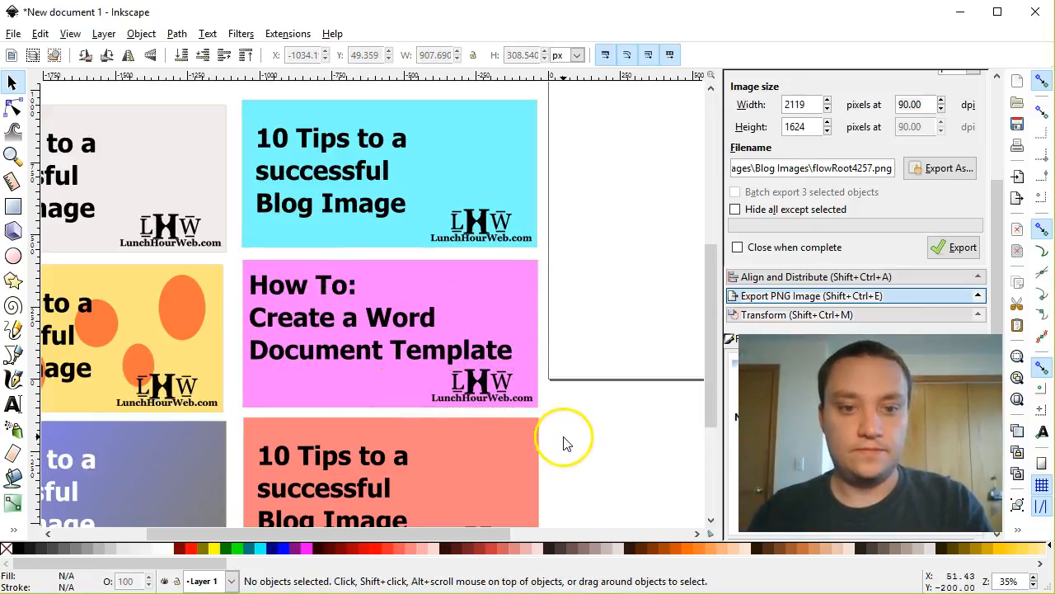
{"action": "left_click", "coordinate": [333, 371]}
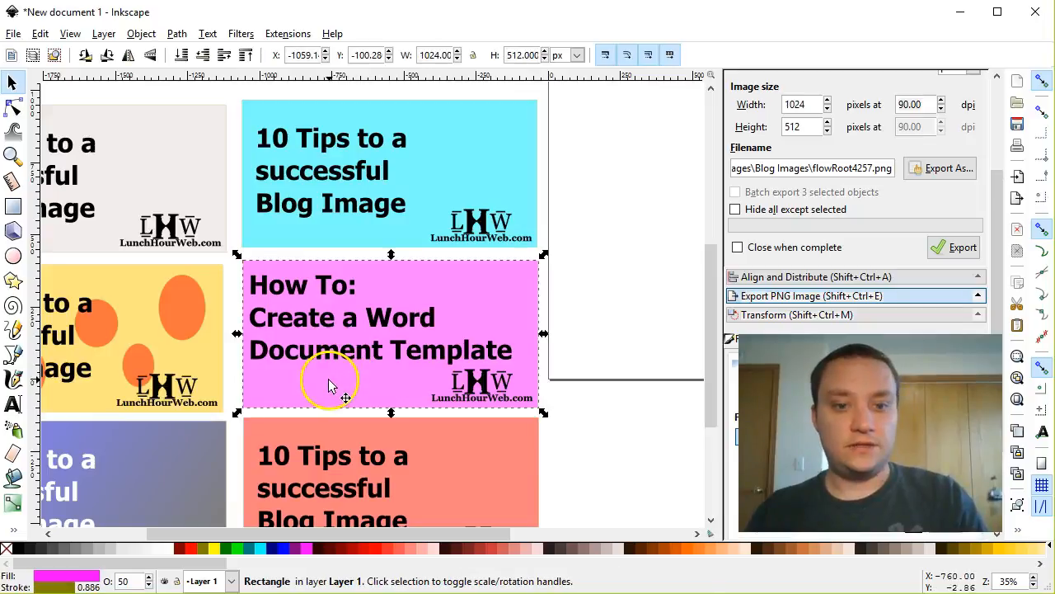
Export the selected magenta image as a 1024 by 512 px PNG named worddoctemplate in the Blog Images folder
{"action": "left_click", "coordinate": [935, 169]}
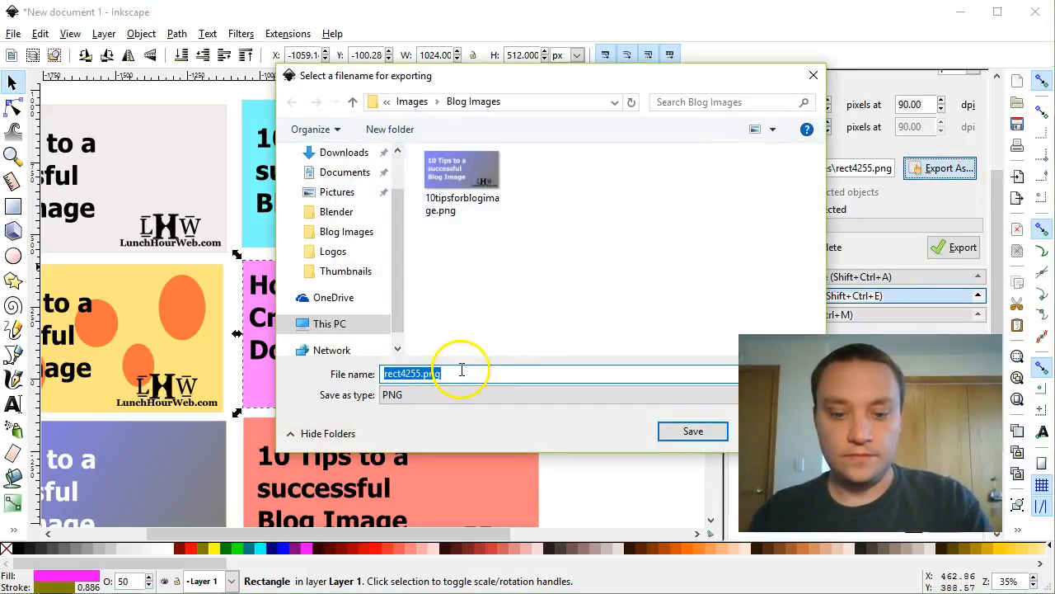
{"action": "type", "text": "worddoctemplate"}
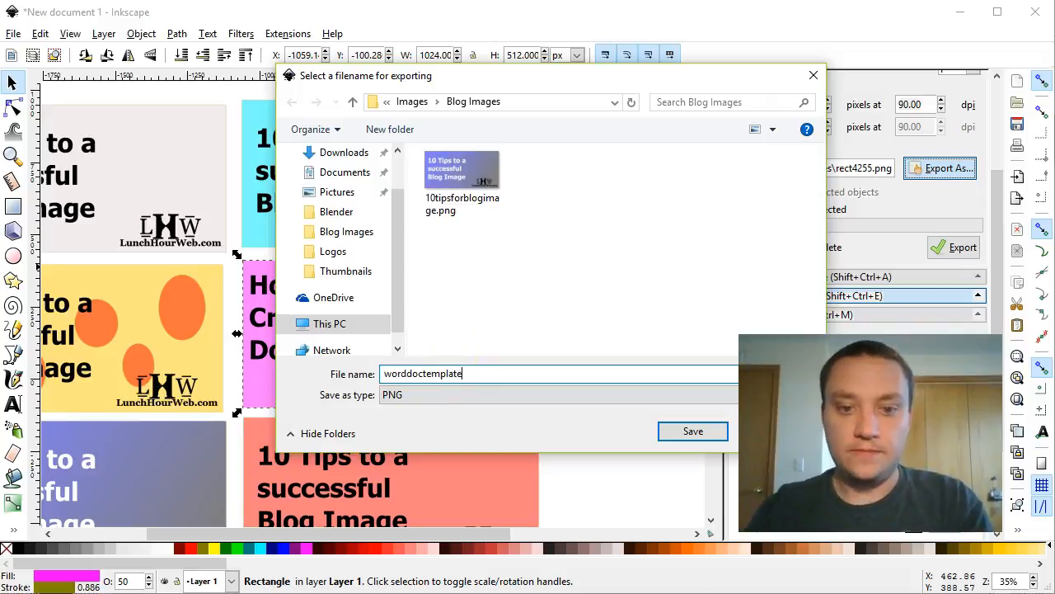
{"action": "left_click", "coordinate": [668, 435]}
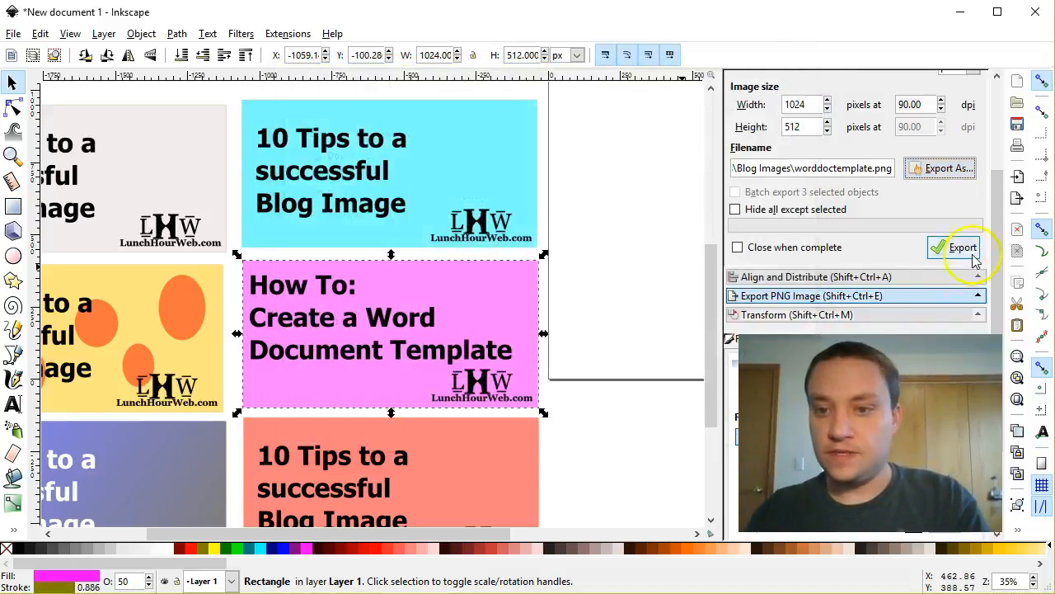
{"action": "left_click", "coordinate": [960, 248]}
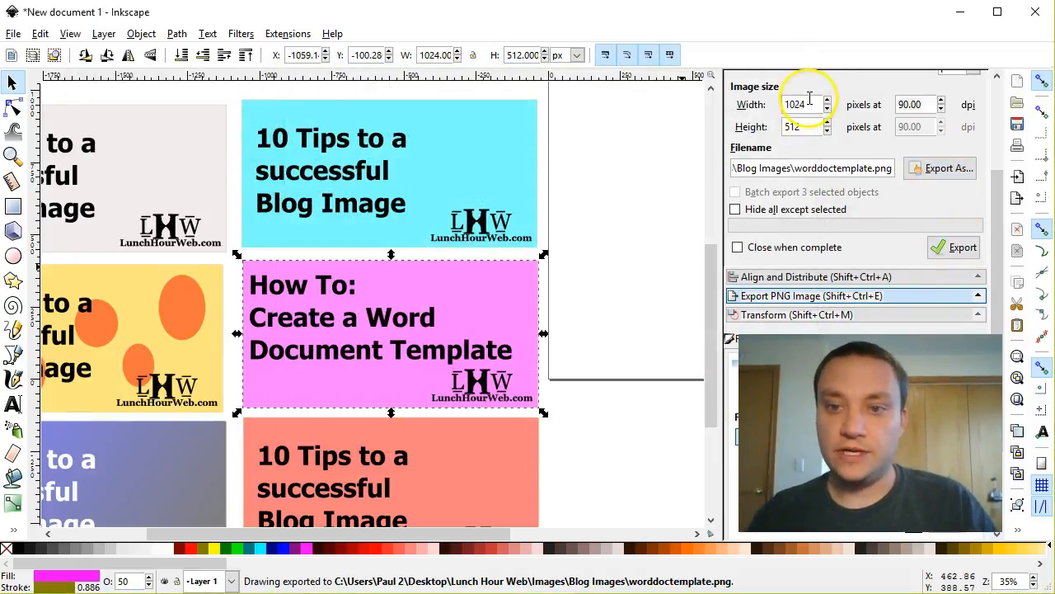
Switch to the Zoho Sites builder, edit the "9) Creating a Word Document Template" post, and add an image element above its text
{"action": "left_click", "coordinate": [957, 12]}
{"action": "left_click", "coordinate": [682, 27]}
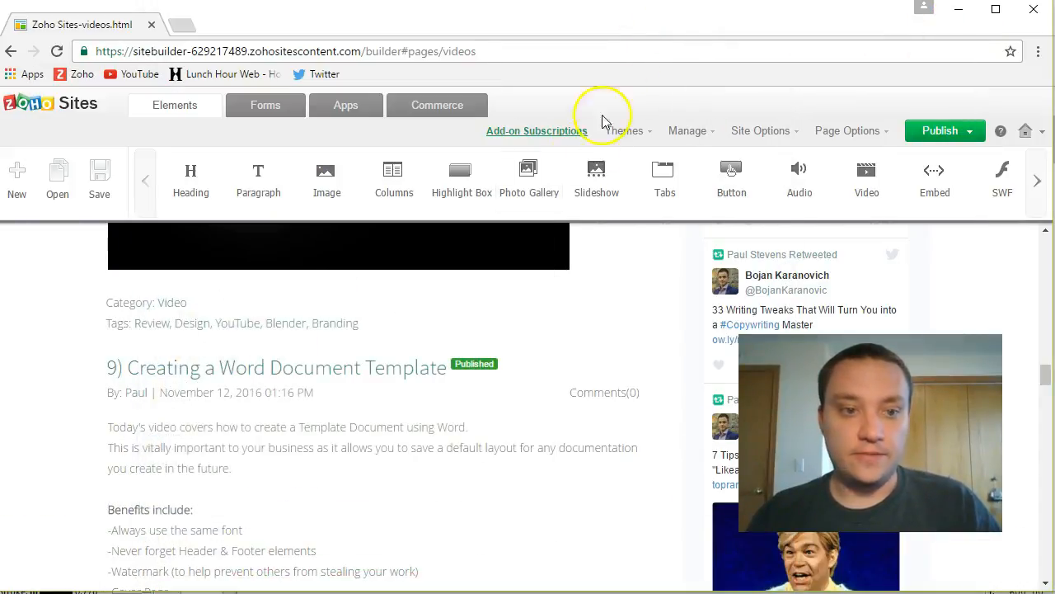
{"action": "mouse_move", "coordinate": [275, 348]}
{"action": "left_click", "coordinate": [152, 336]}
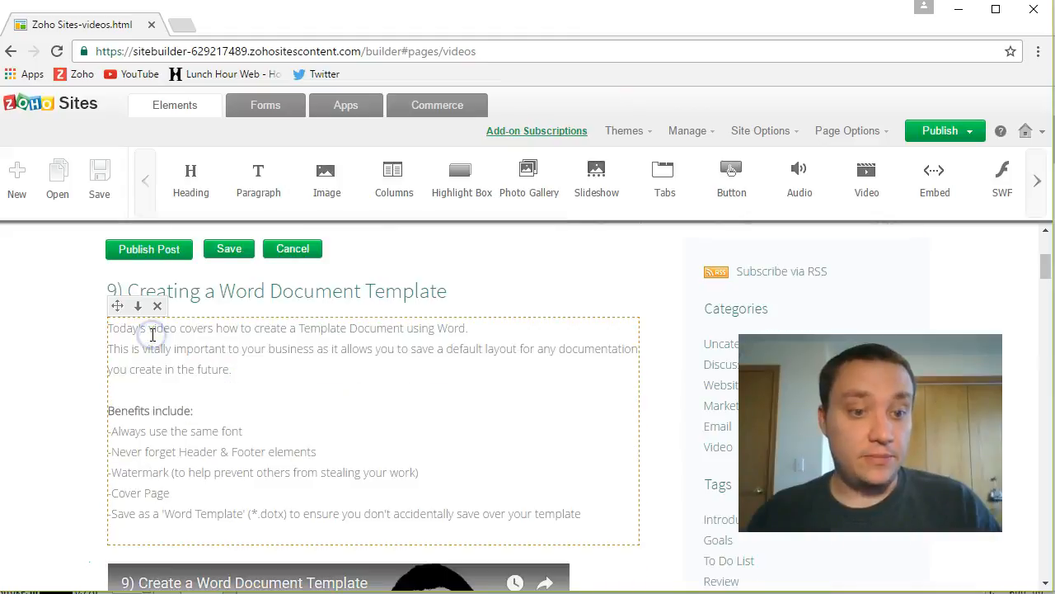
{"action": "left_click_drag", "start_coordinate": [326, 175], "coordinate": [156, 331]}
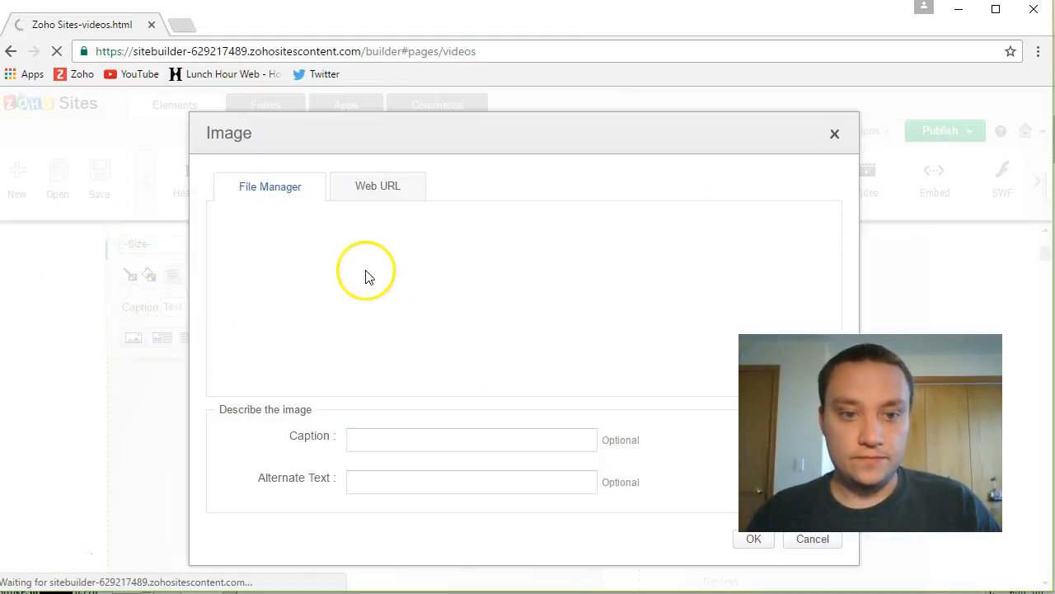
Upload worddoctemplate.png from the Lunch Hour Web Blog Images folder and insert it with the alternate text "wordDocTemplate"
{"action": "left_click", "coordinate": [281, 338]}
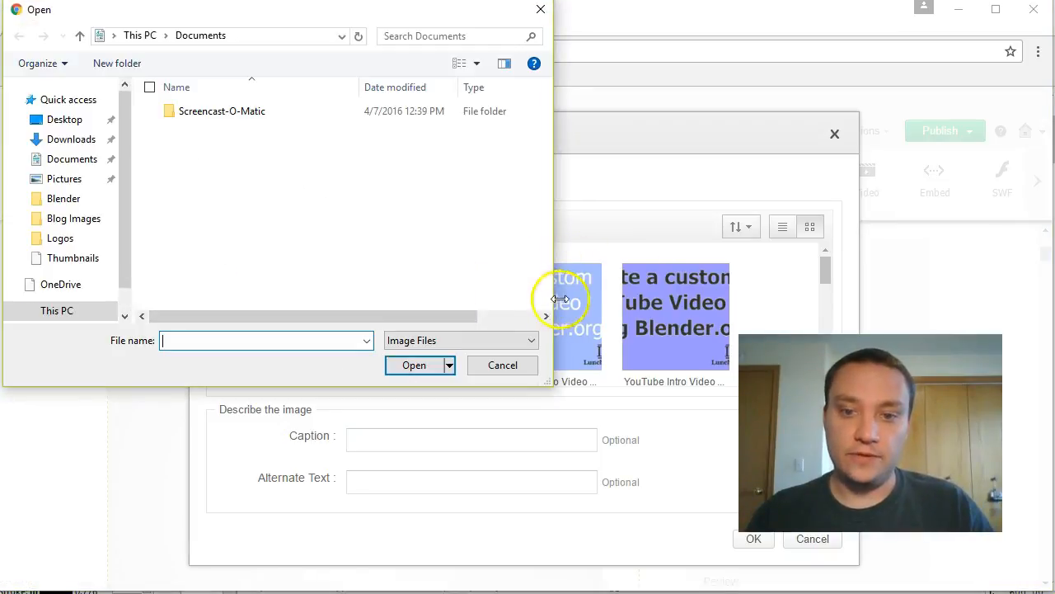
{"action": "left_click", "coordinate": [66, 120]}
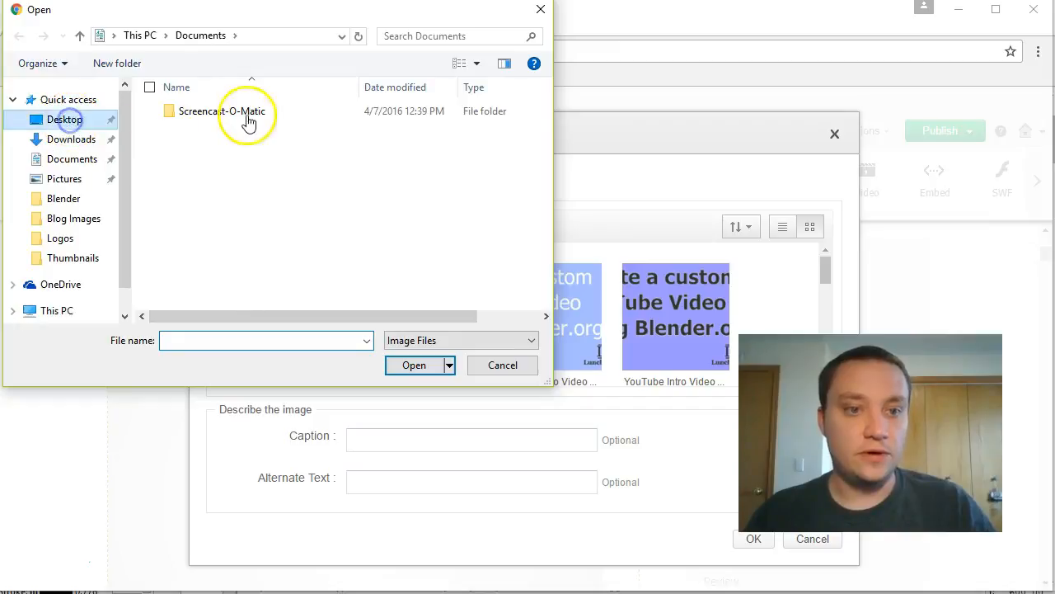
{"action": "double_click", "coordinate": [224, 115]}
{"action": "double_click", "coordinate": [193, 128]}
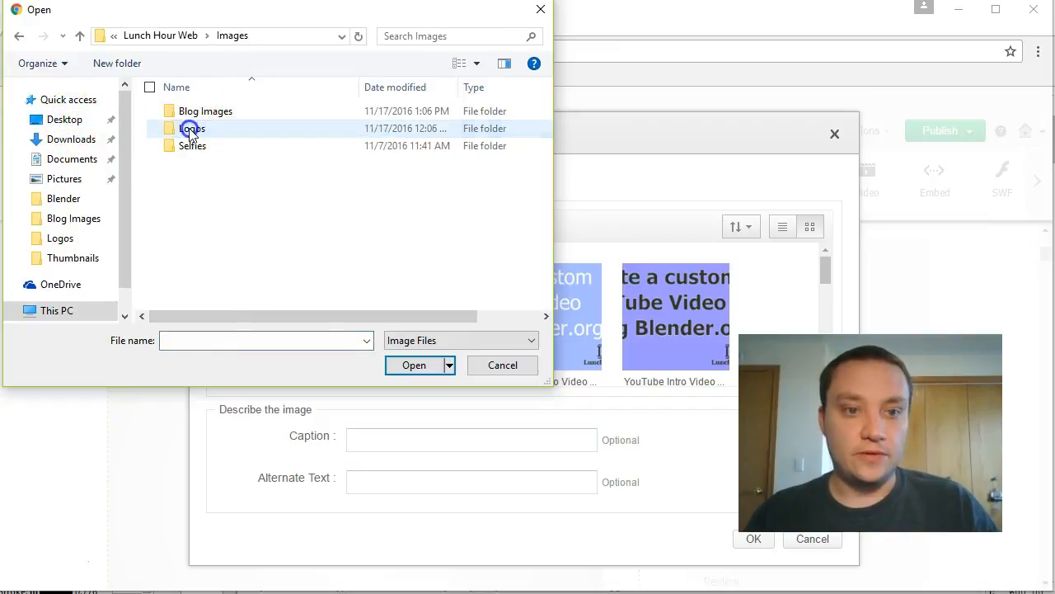
{"action": "left_click", "coordinate": [193, 112]}
{"action": "double_click", "coordinate": [193, 112]}
{"action": "left_click", "coordinate": [287, 142]}
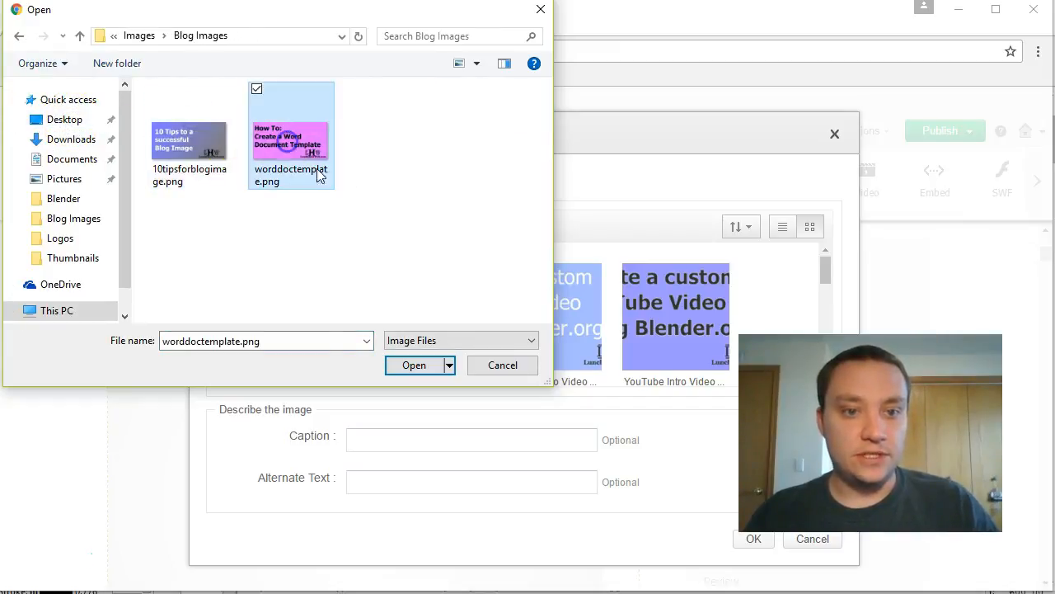
{"action": "left_click", "coordinate": [414, 365]}
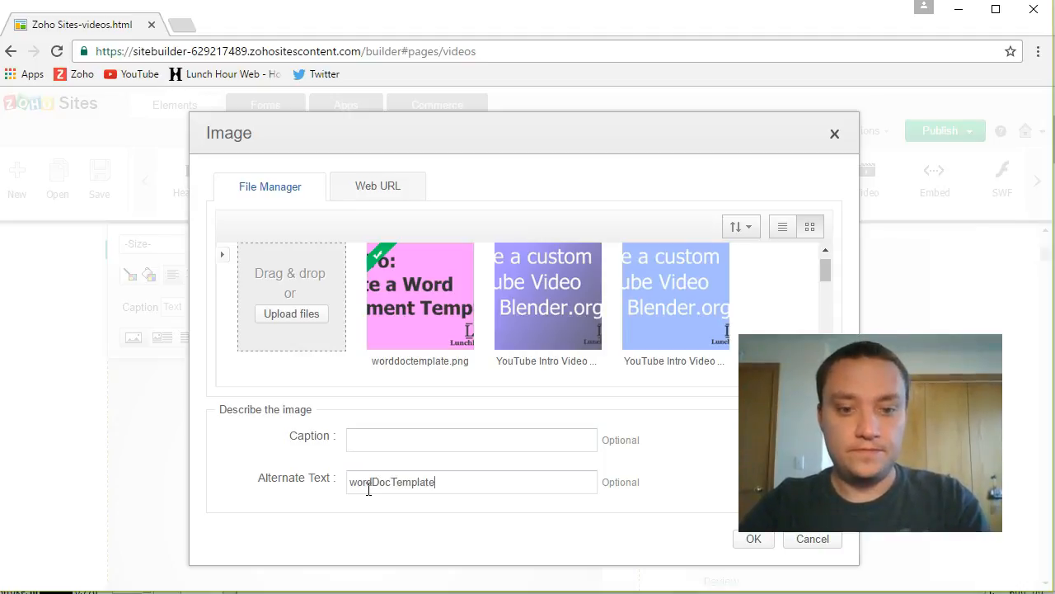
{"action": "left_click", "coordinate": [754, 540]}
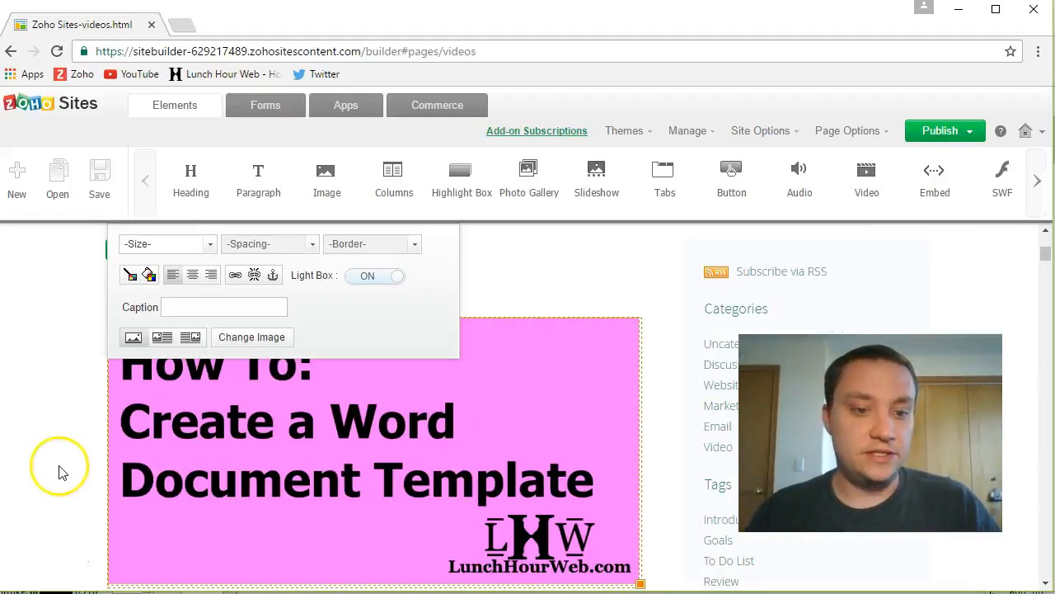
Check the inserted image's placement in the Word Document Template post and publish the post
{"action": "left_click", "coordinate": [53, 443]}
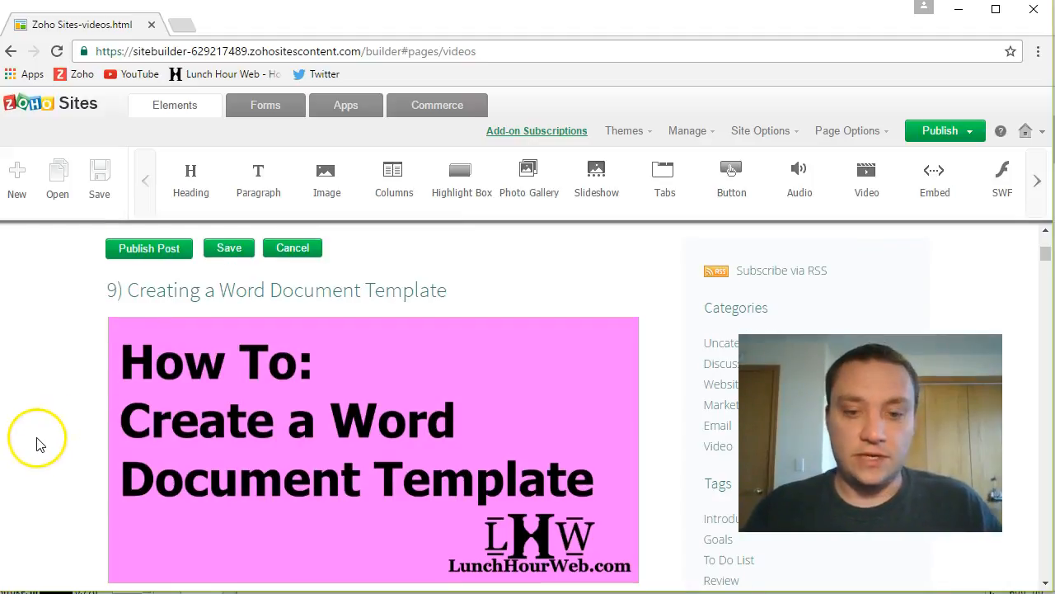
{"action": "scroll", "coordinate": [41, 438], "scroll_direction": "down", "scroll_amount": 3}
{"action": "scroll", "coordinate": [42, 458], "scroll_direction": "up", "scroll_amount": 4}
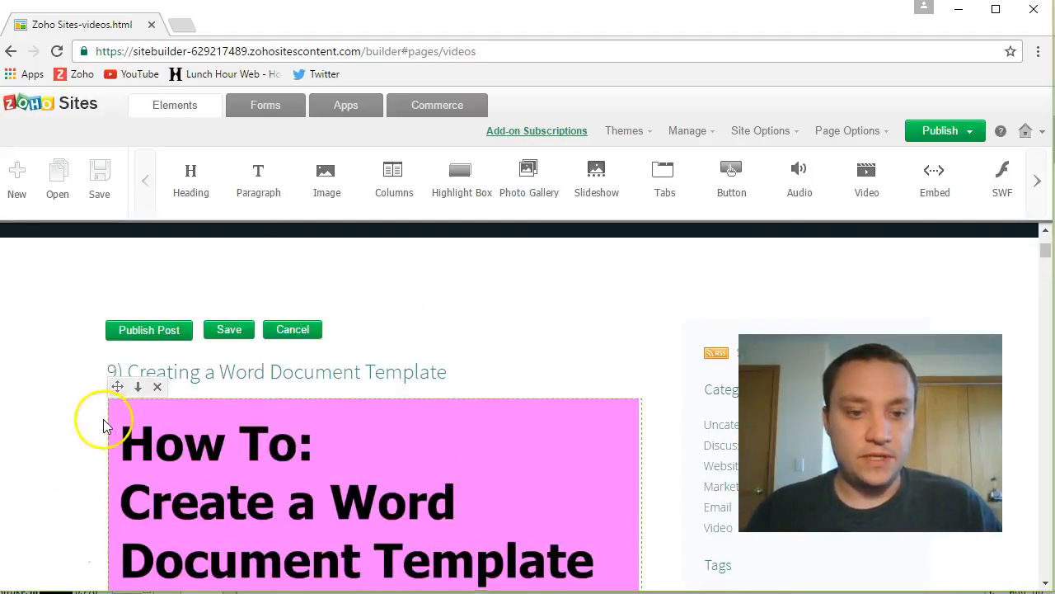
{"action": "scroll", "coordinate": [195, 487], "scroll_direction": "down", "scroll_amount": 2}
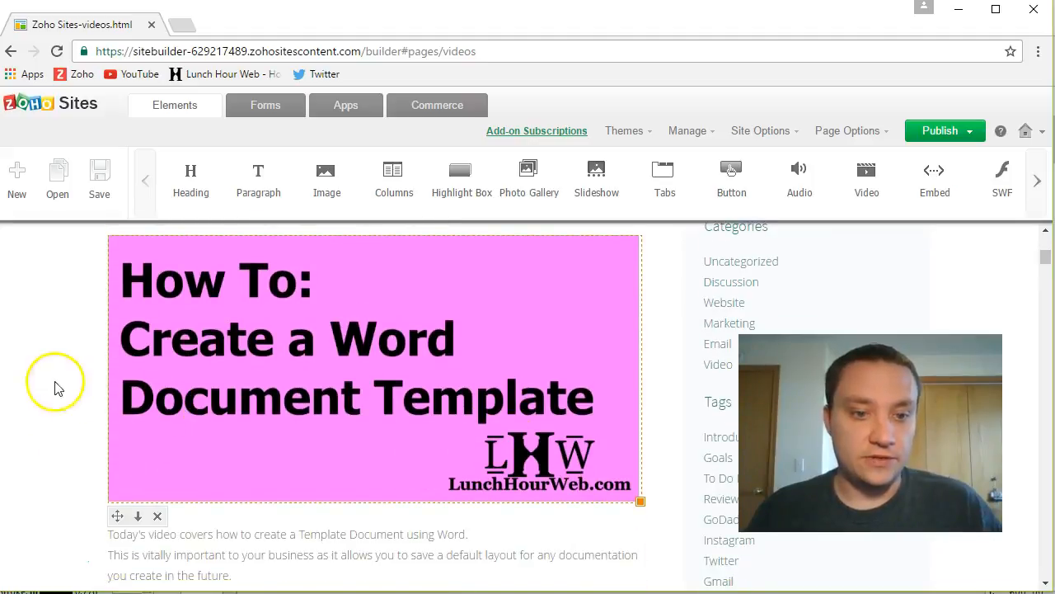
{"action": "scroll", "coordinate": [57, 382], "scroll_direction": "up", "scroll_amount": 1}
{"action": "scroll", "coordinate": [59, 382], "scroll_direction": "up", "scroll_amount": 1}
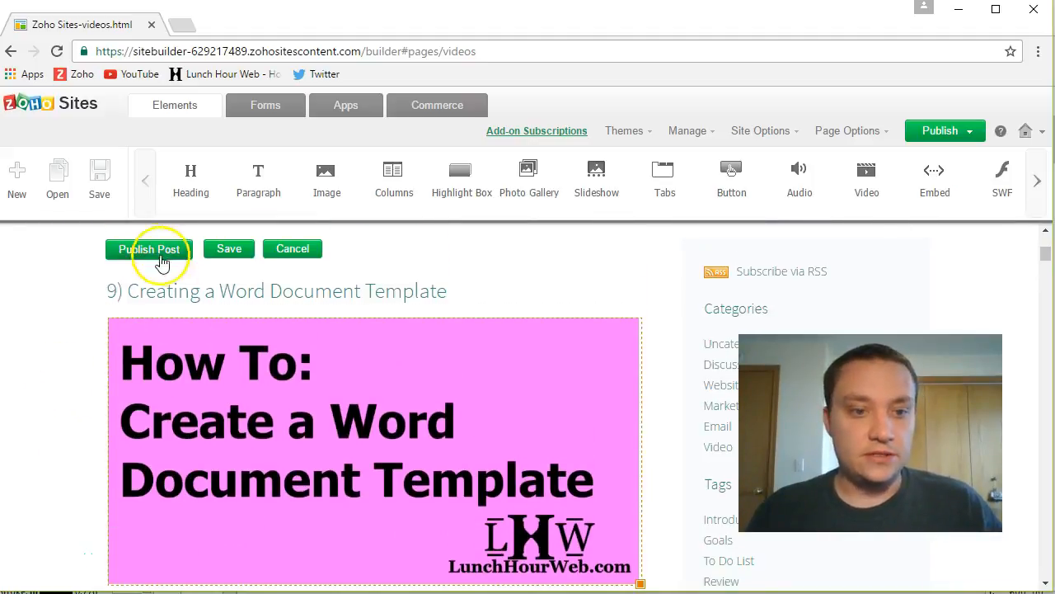
{"action": "left_click", "coordinate": [155, 247]}
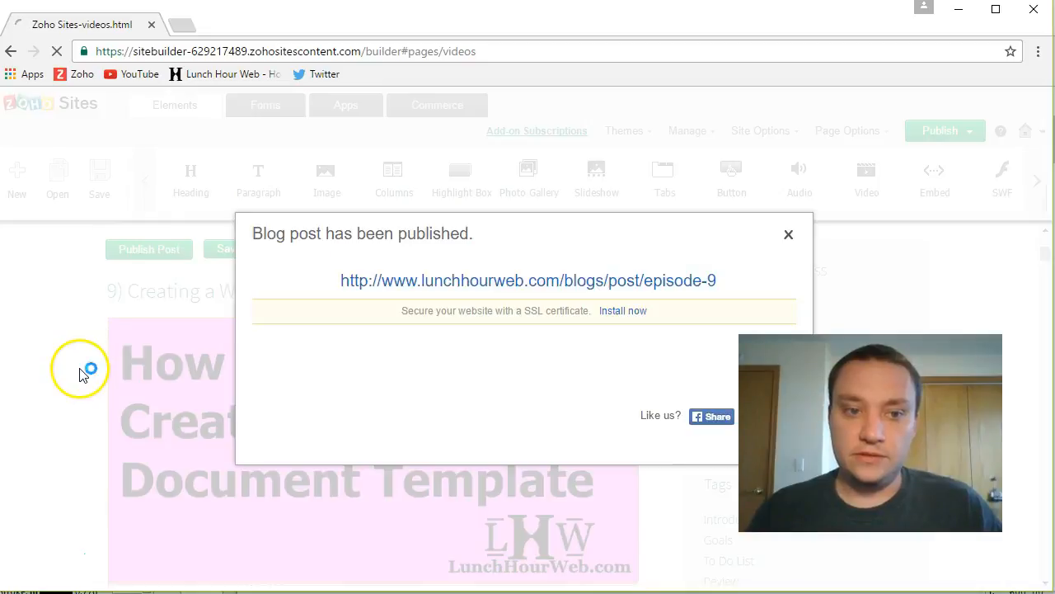
{"action": "left_click", "coordinate": [788, 236]}
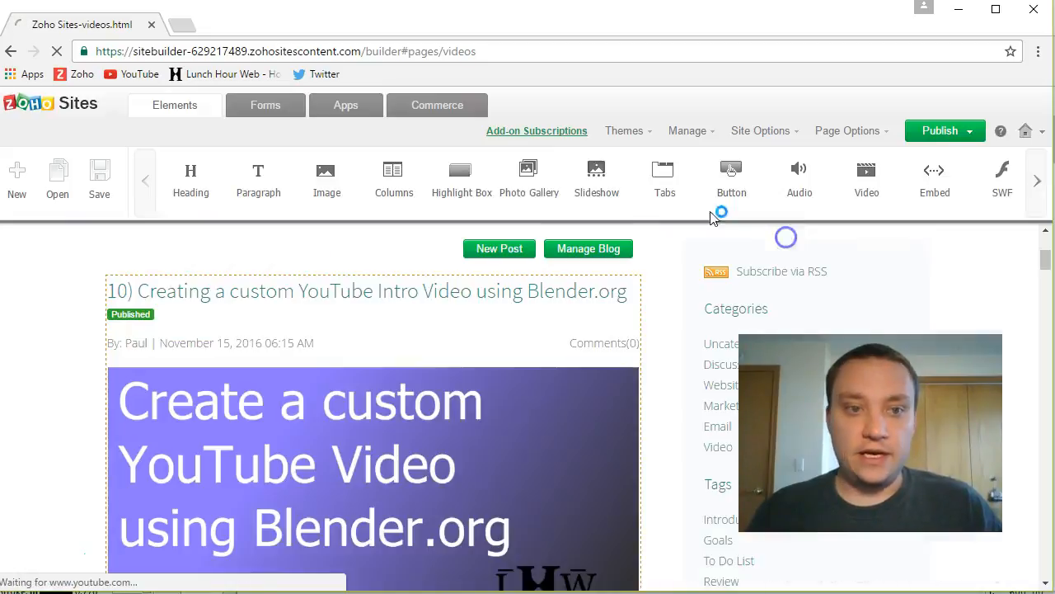
Open the live Lunch Hour Web site in a new tab and go to the Word Document Template post on its blog
{"action": "left_click", "coordinate": [180, 25]}
{"action": "left_click", "coordinate": [206, 76]}
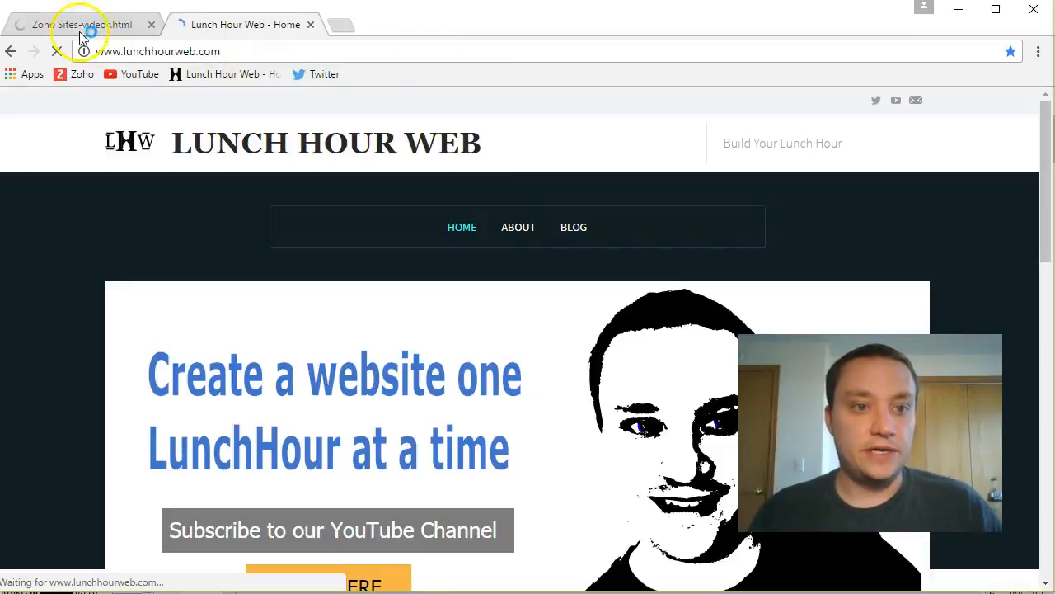
{"action": "left_click", "coordinate": [571, 224]}
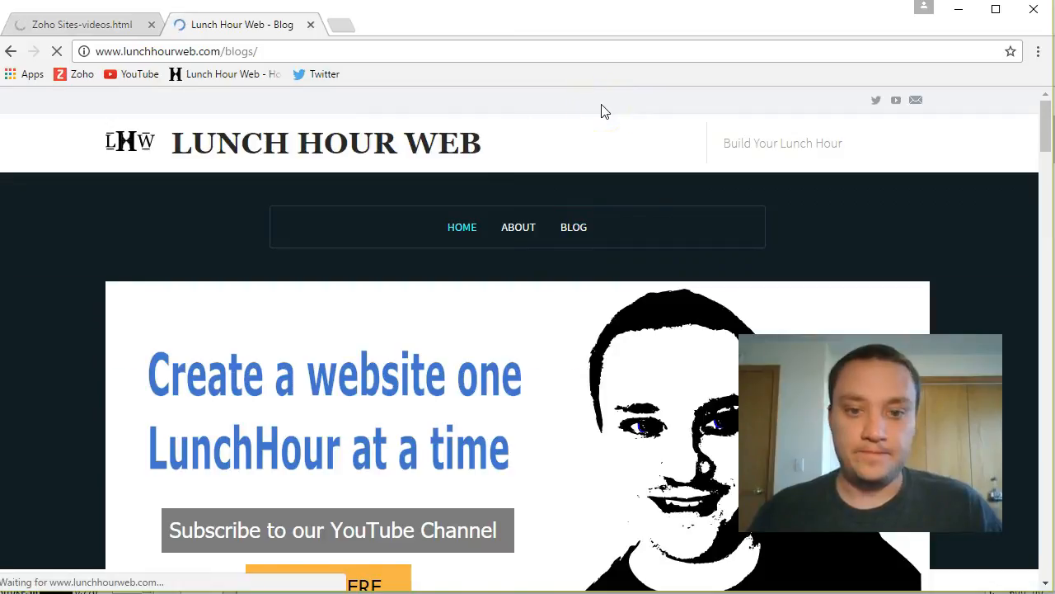
{"action": "scroll", "coordinate": [59, 315], "scroll_direction": "down", "scroll_amount": 6}
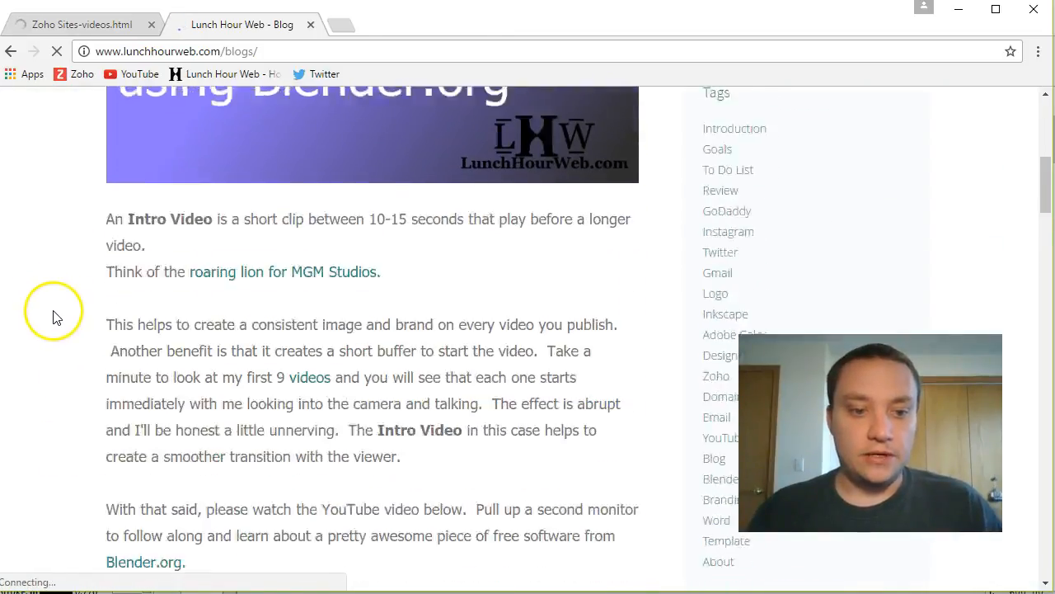
{"action": "scroll", "coordinate": [51, 318], "scroll_direction": "down", "scroll_amount": 6}
{"action": "left_click", "coordinate": [231, 283]}
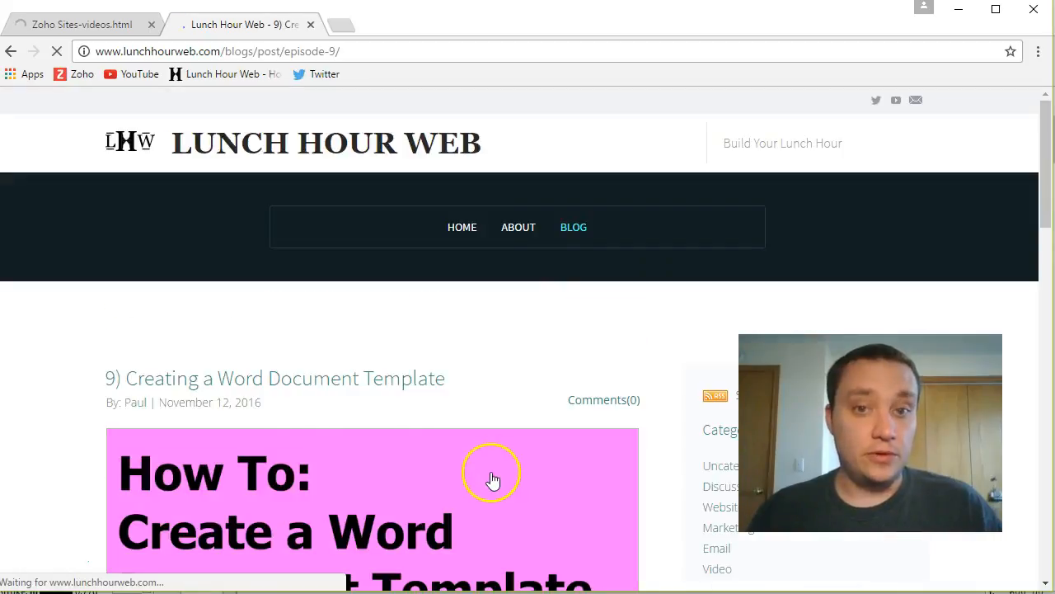
Review the published post and view its title image enlarged in the light box, closing the light box when done
{"action": "scroll", "coordinate": [127, 388], "scroll_direction": "down", "scroll_amount": 4}
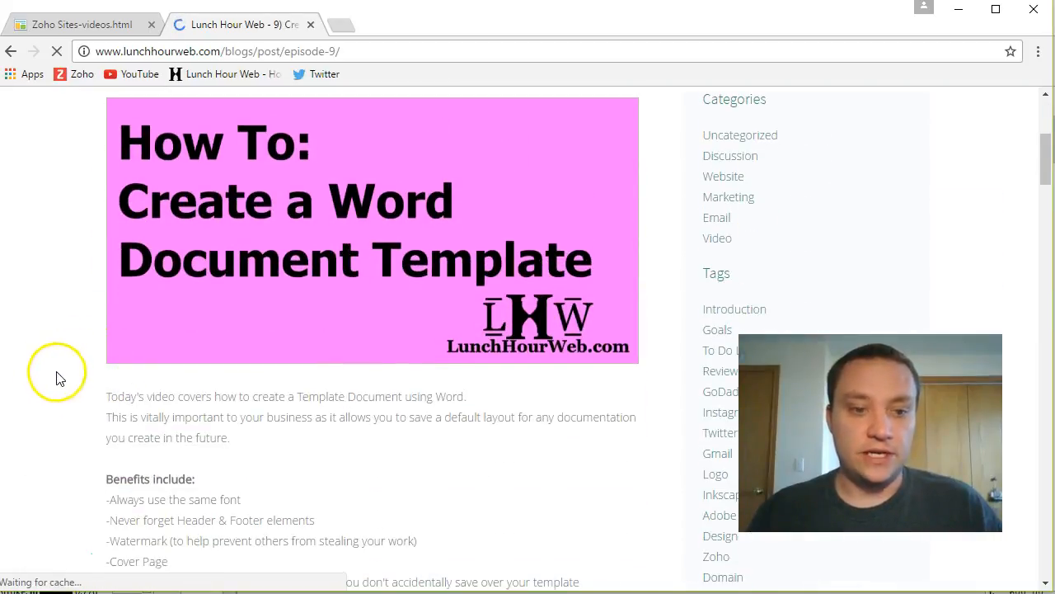
{"action": "scroll", "coordinate": [58, 378], "scroll_direction": "down", "scroll_amount": 4}
{"action": "scroll", "coordinate": [73, 384], "scroll_direction": "up", "scroll_amount": 6}
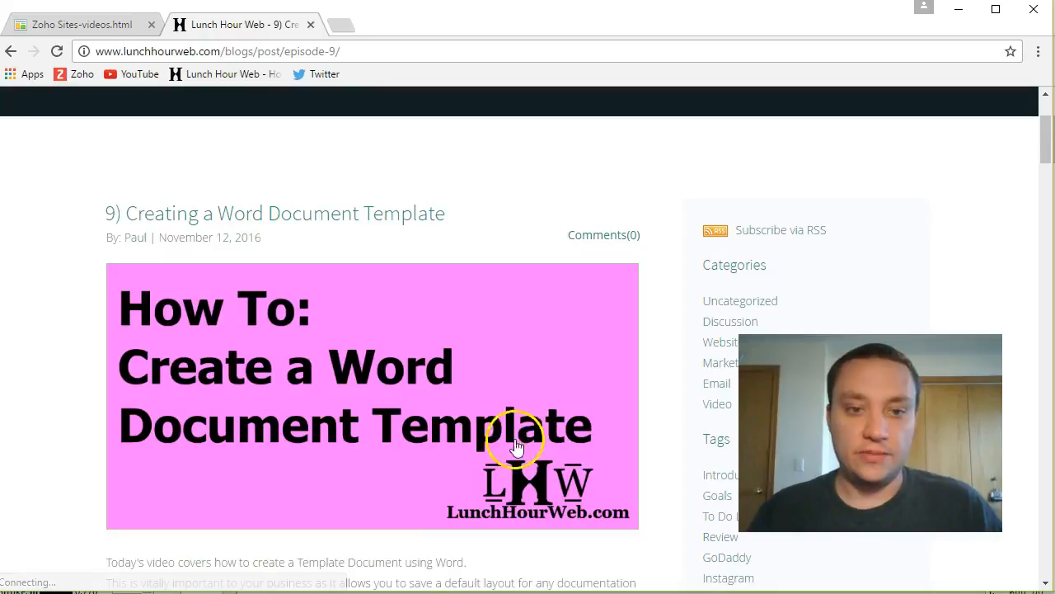
{"action": "left_click", "coordinate": [405, 437]}
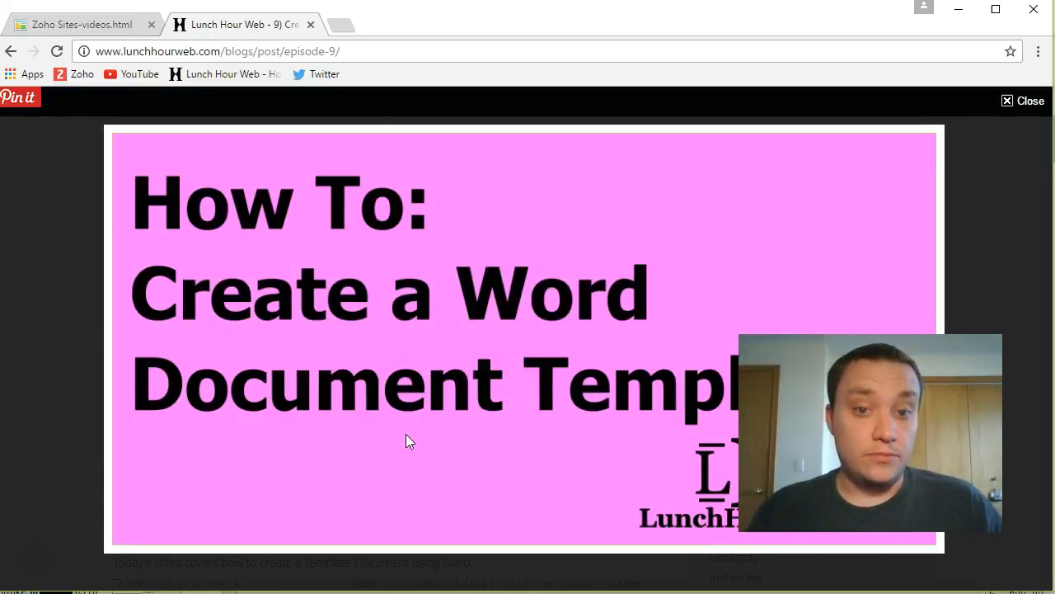
{"action": "left_click", "coordinate": [1014, 106]}
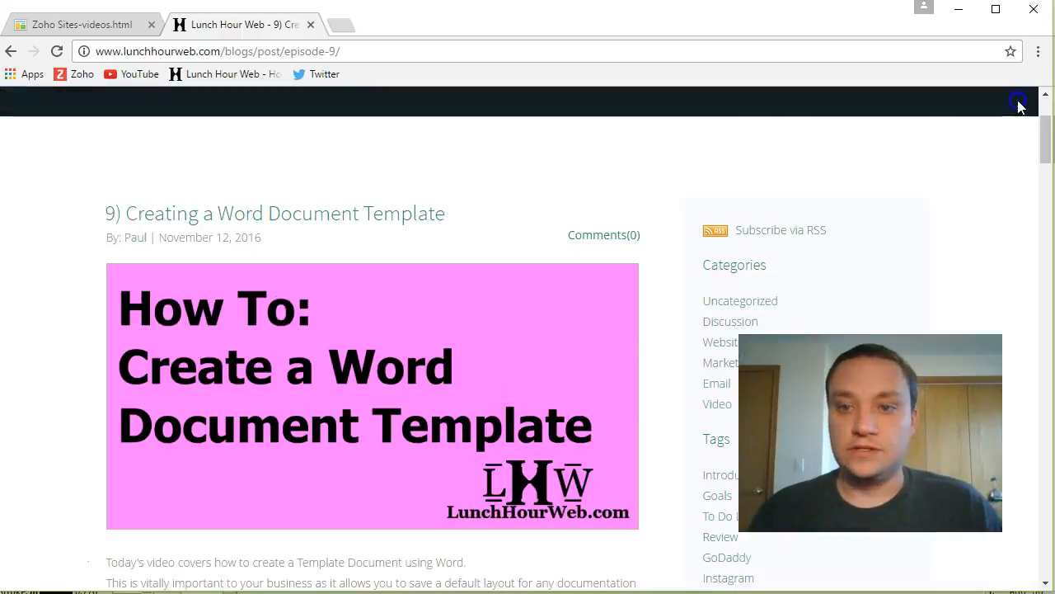
{"action": "left_click", "coordinate": [391, 292]}
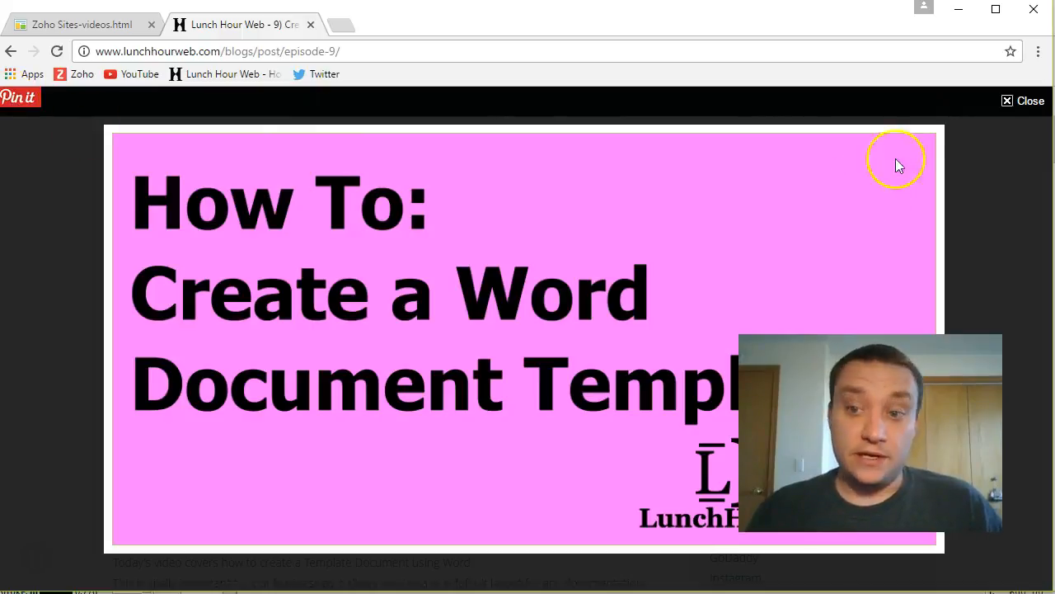
{"action": "left_click", "coordinate": [1006, 104]}
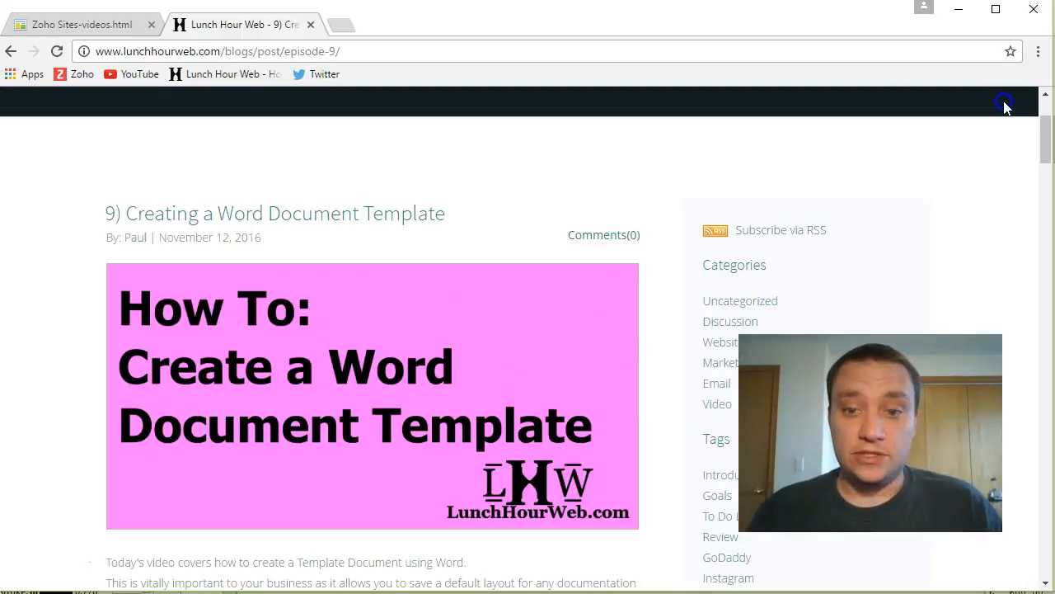